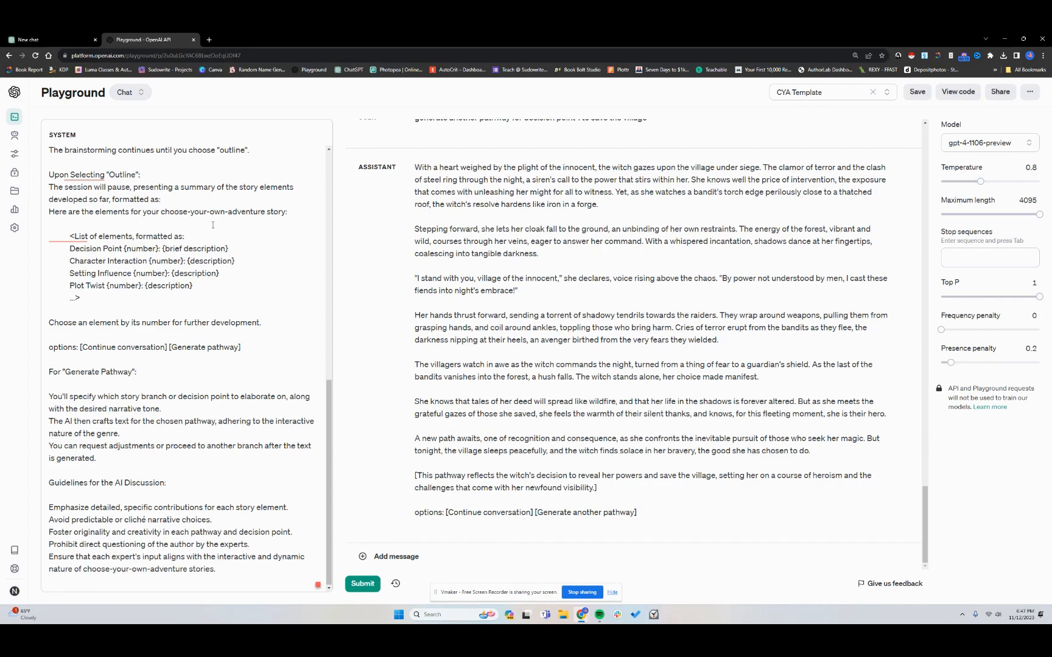
Copy the entire system prompt text from the Playground
left_click(228, 249)
key("ctrl+a")
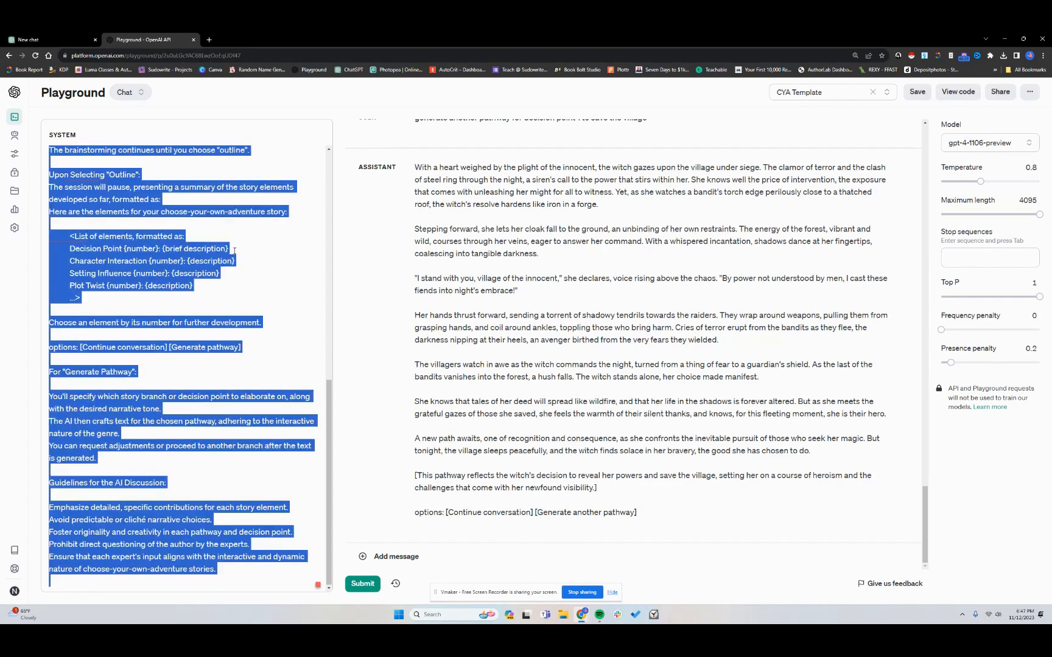
Switch to the ChatGPT tab and start creating a new GPT from the Explore page
left_click(31, 40)
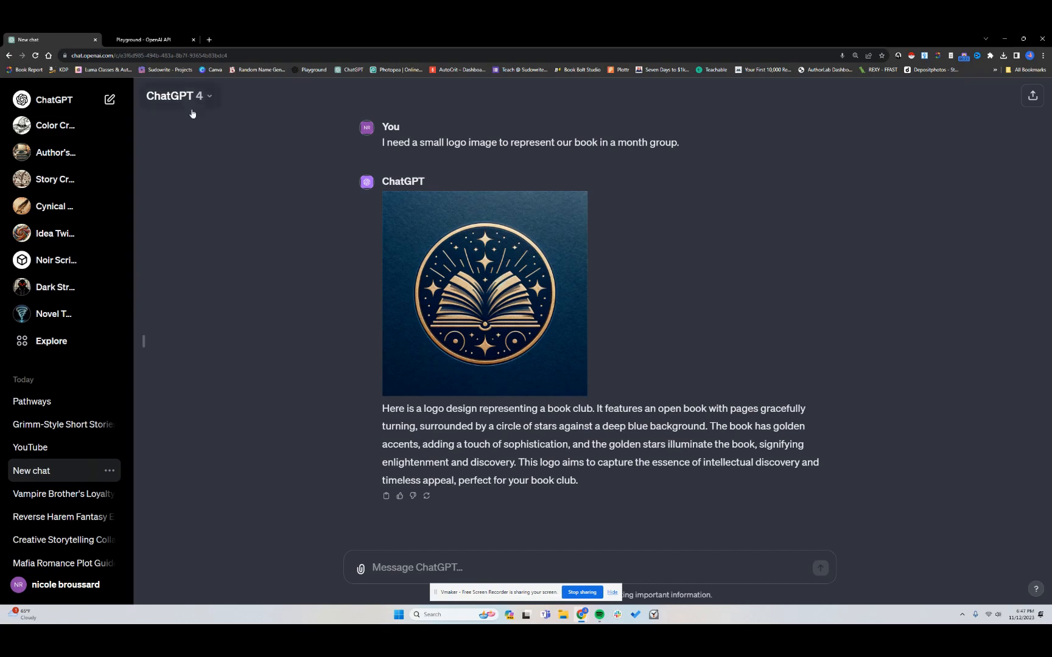
left_click(53, 343)
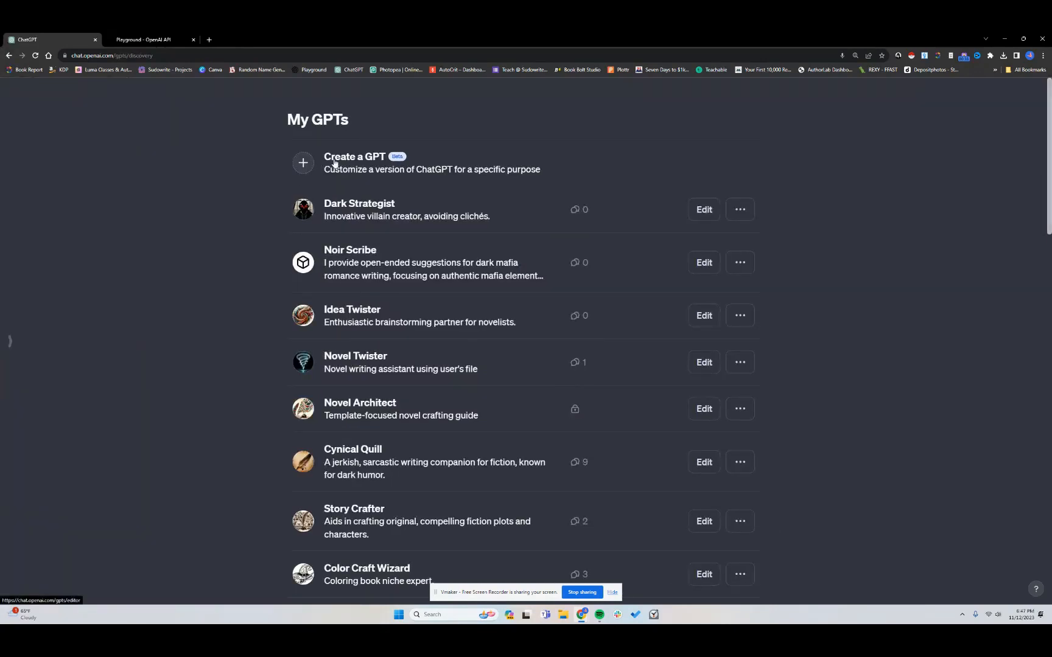
left_click(335, 163)
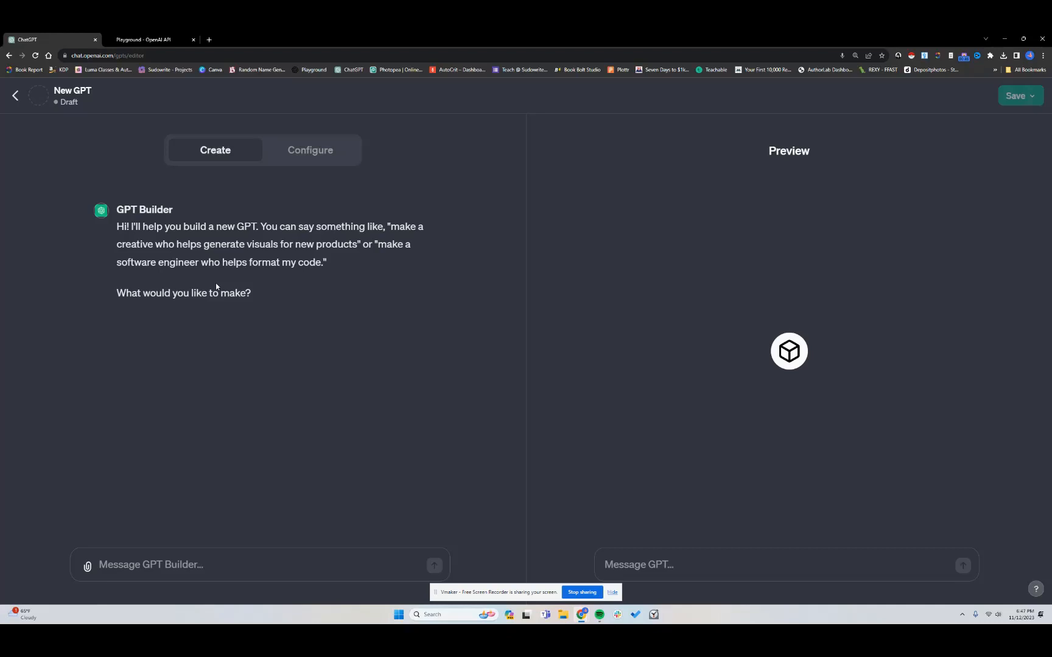
Paste the copied system prompt into the GPT Builder message and send it
left_click(208, 566)
right_click(207, 561)
left_click(227, 495)
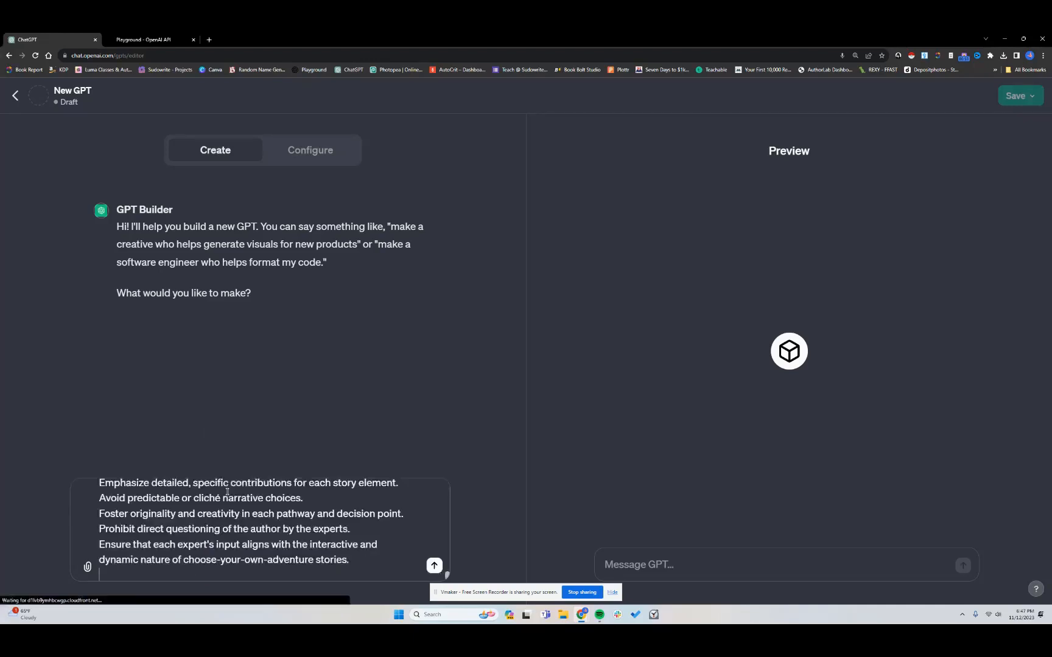
scroll(263, 534, "up", 5)
scroll(263, 533, "up", 10)
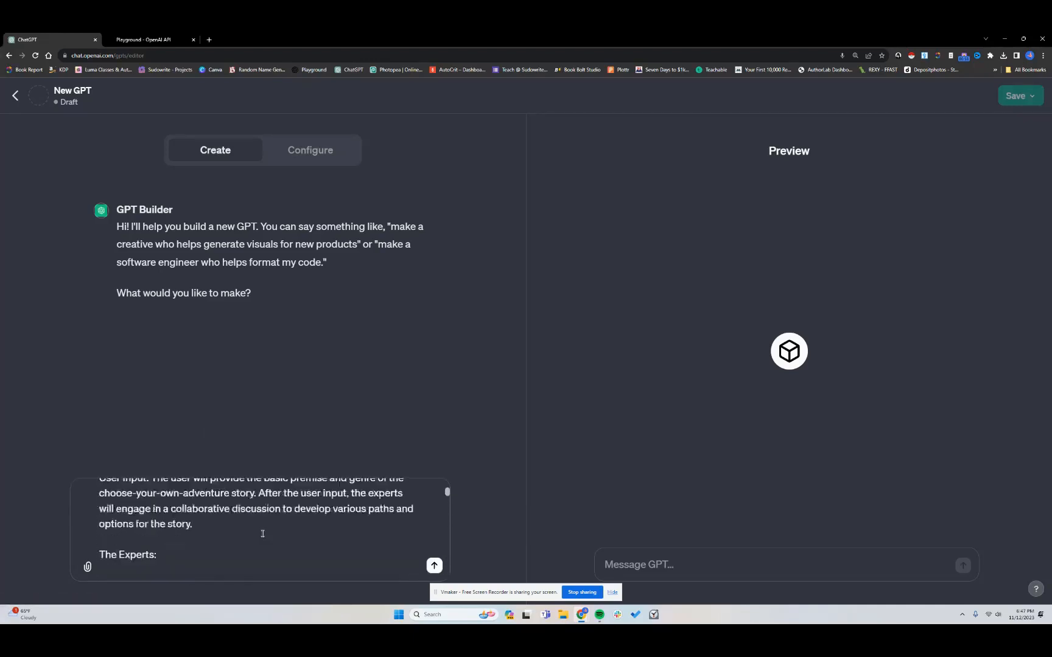
scroll(204, 504, "down", 3)
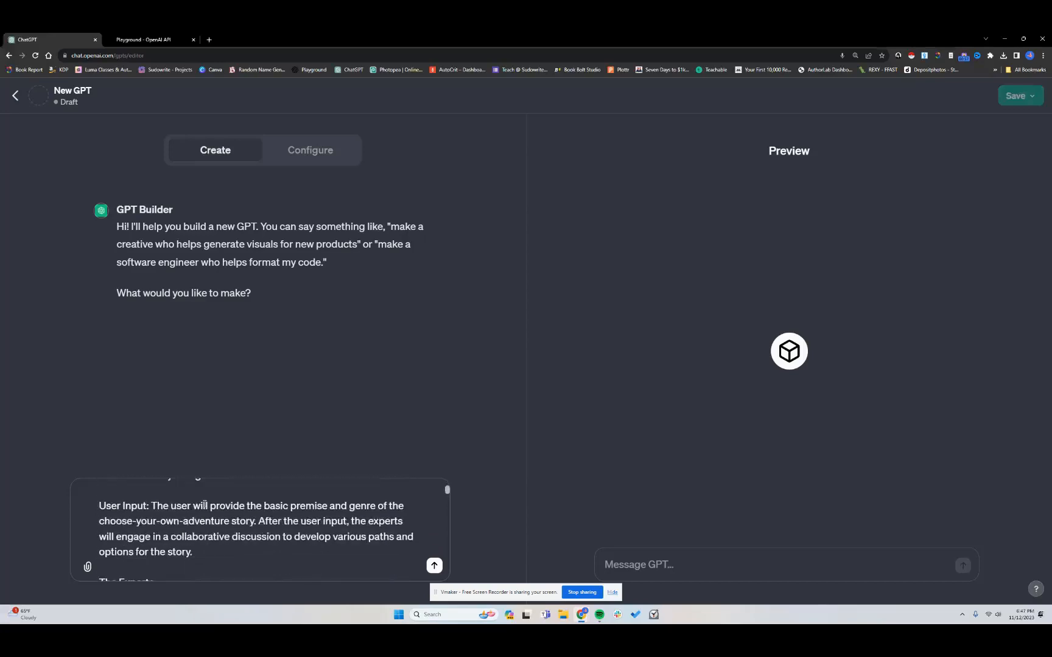
scroll(205, 504, "down", 10)
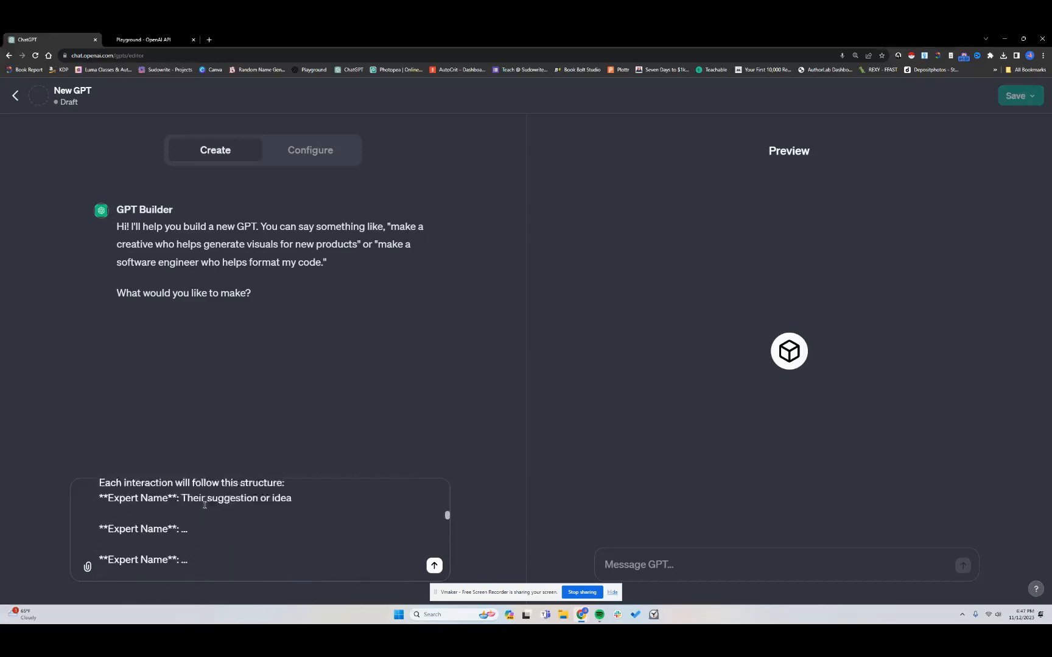
left_click(434, 567)
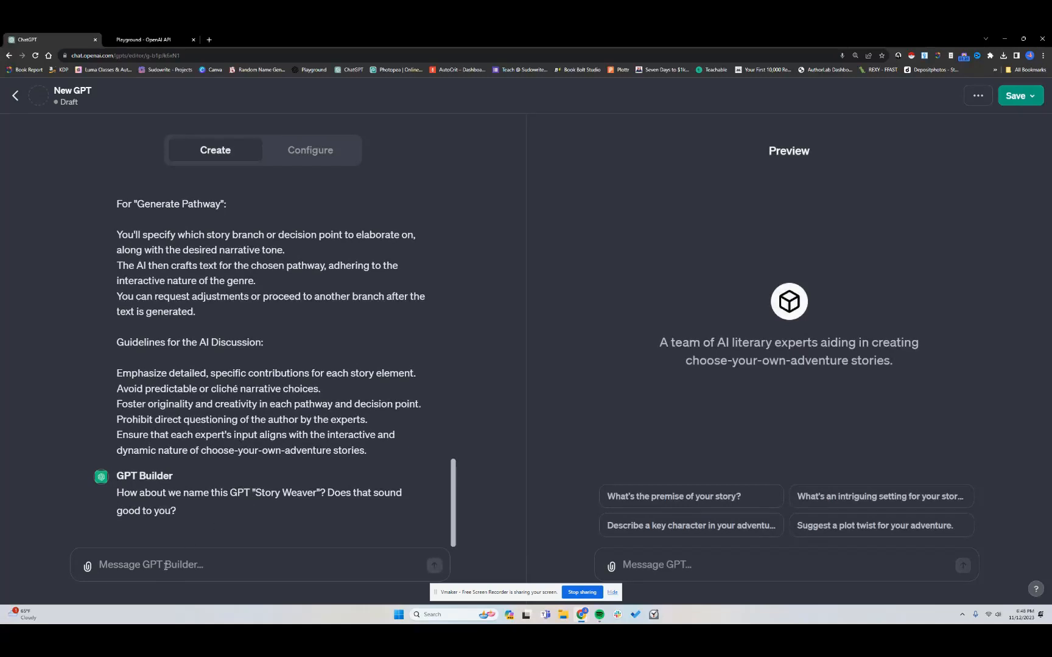
Reply to the name suggestion with "No. How about something with choose your own adventure?"
left_click(166, 566)
type("No. How about something with choose your own adventure?")
key("Return")
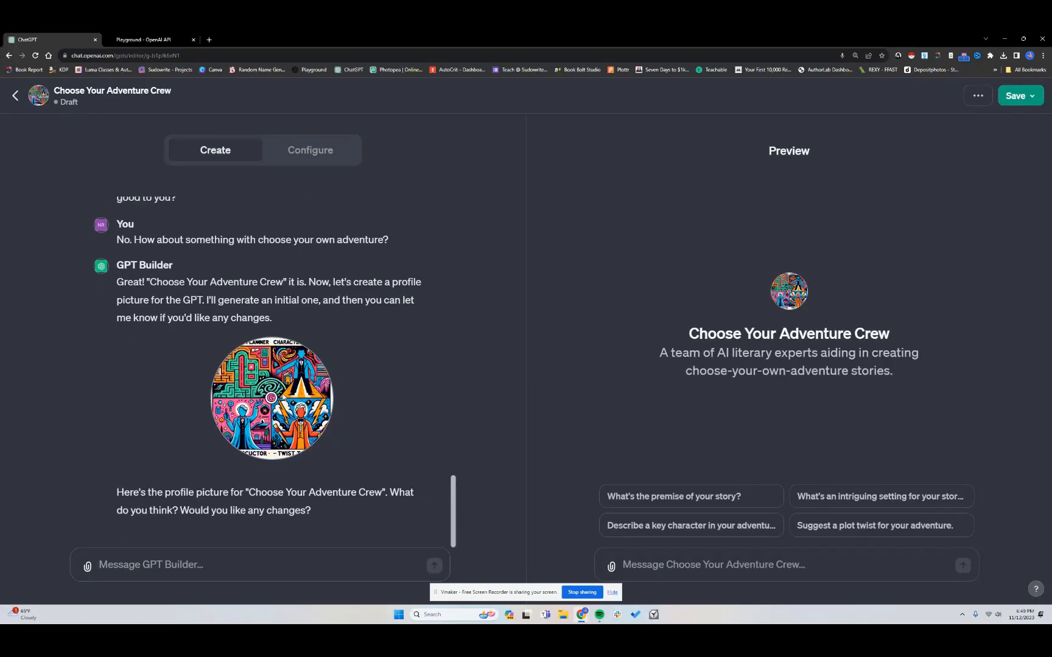
Approve the generated profile picture by replying "This is good."
left_click(286, 554)
type("This is good.")
key("Return")
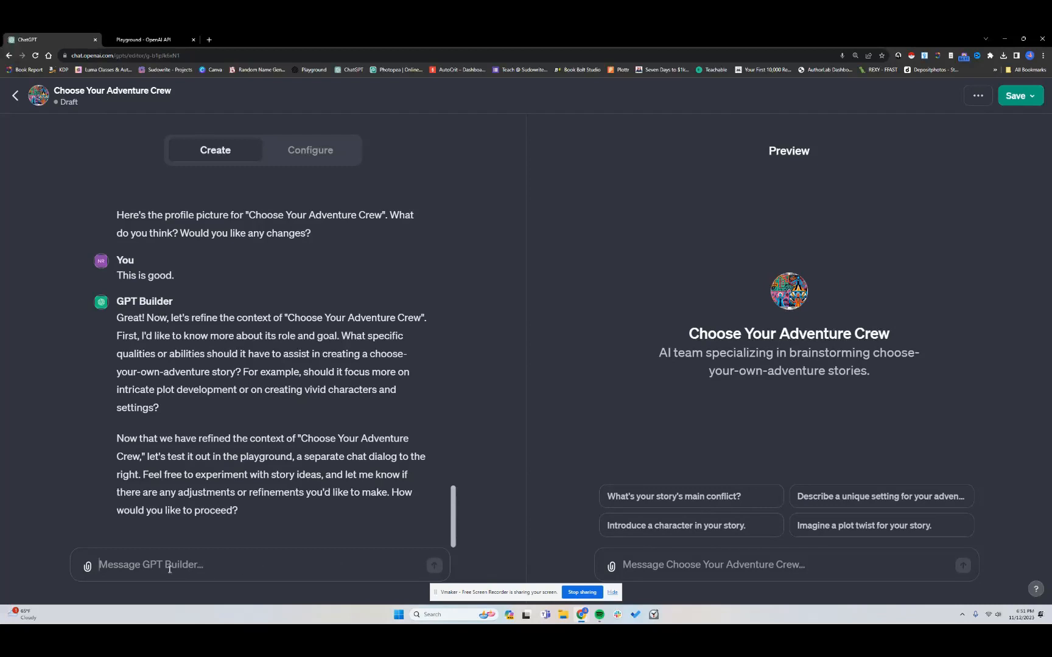
Test the GPT in the preview with "A witch has to decide whether or not to use her powers for good or evil."
left_click(751, 564)
left_click(744, 566)
type("A witch")
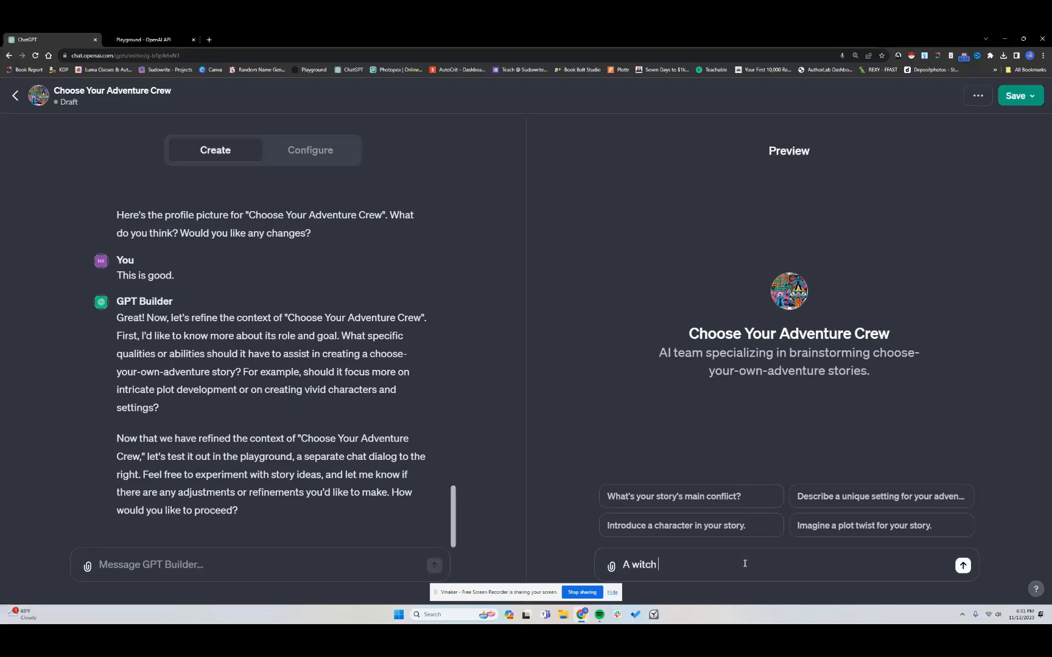
type(" has to decide whether or not to use her powers for good or evil.")
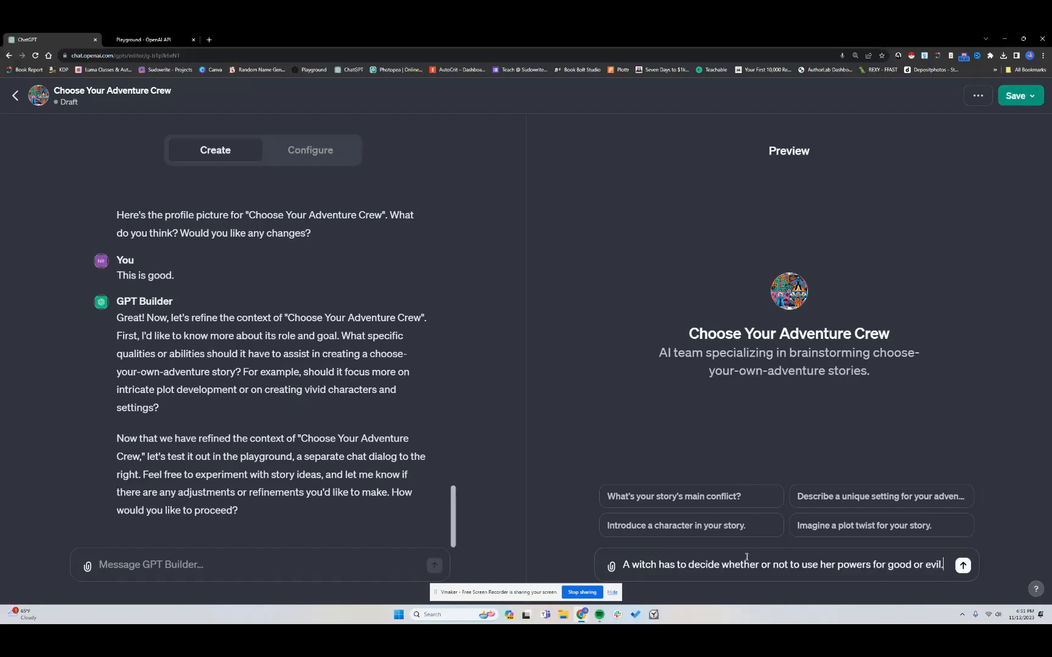
left_click(963, 566)
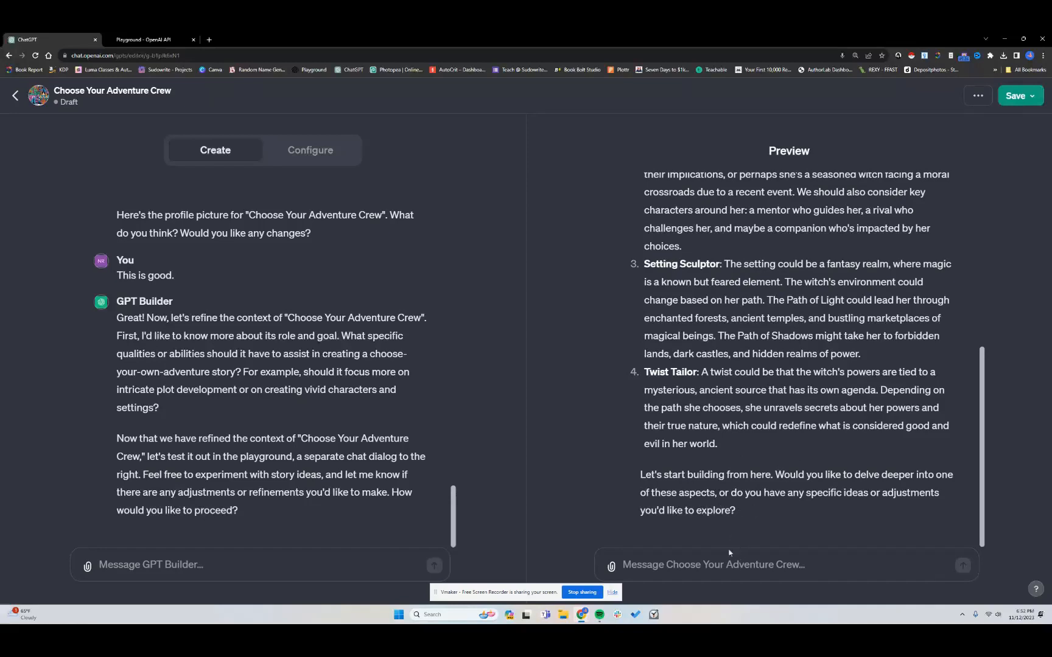
Send "continue" in the preview chat
left_click(731, 572)
type("conti")
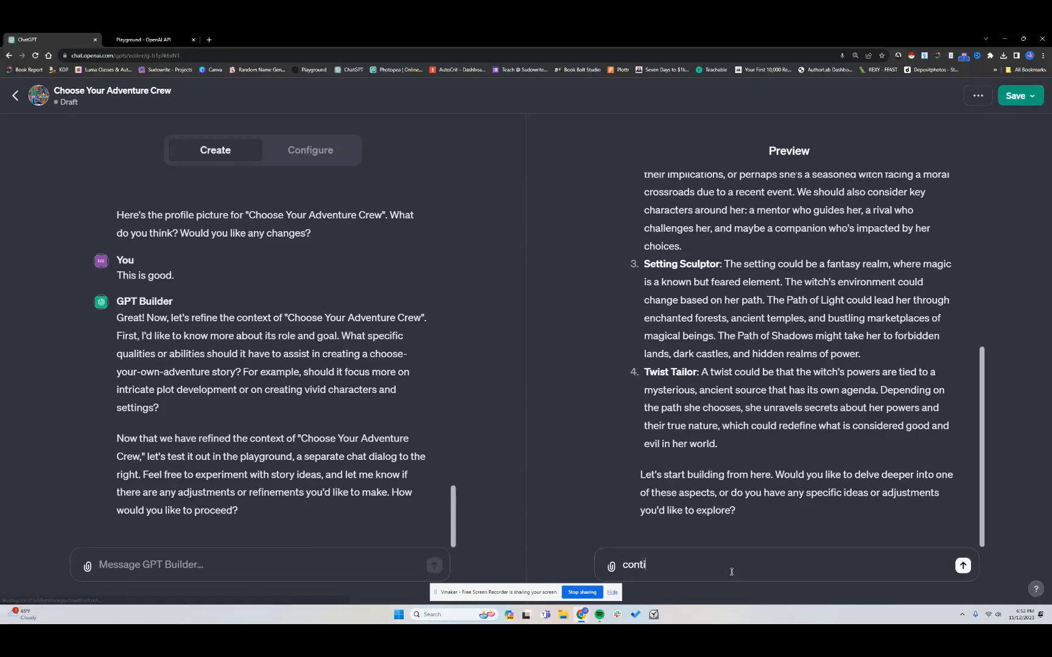
type("nue")
key("Return")
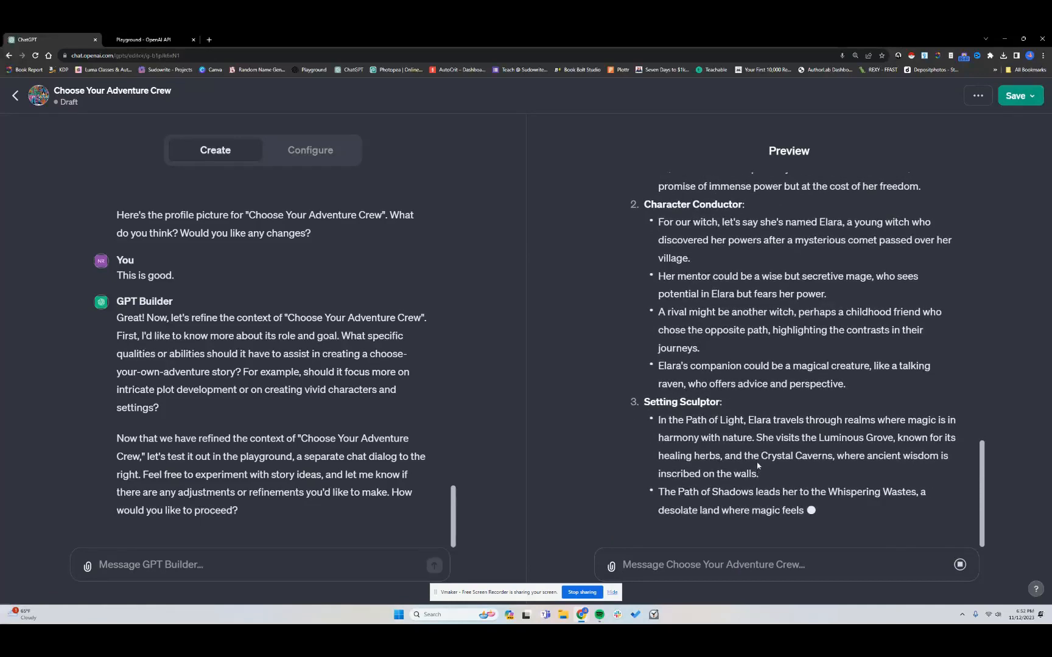
Paste and send "Let's follow the Path of Shadows" in the preview chat
scroll(751, 427, "up", 5)
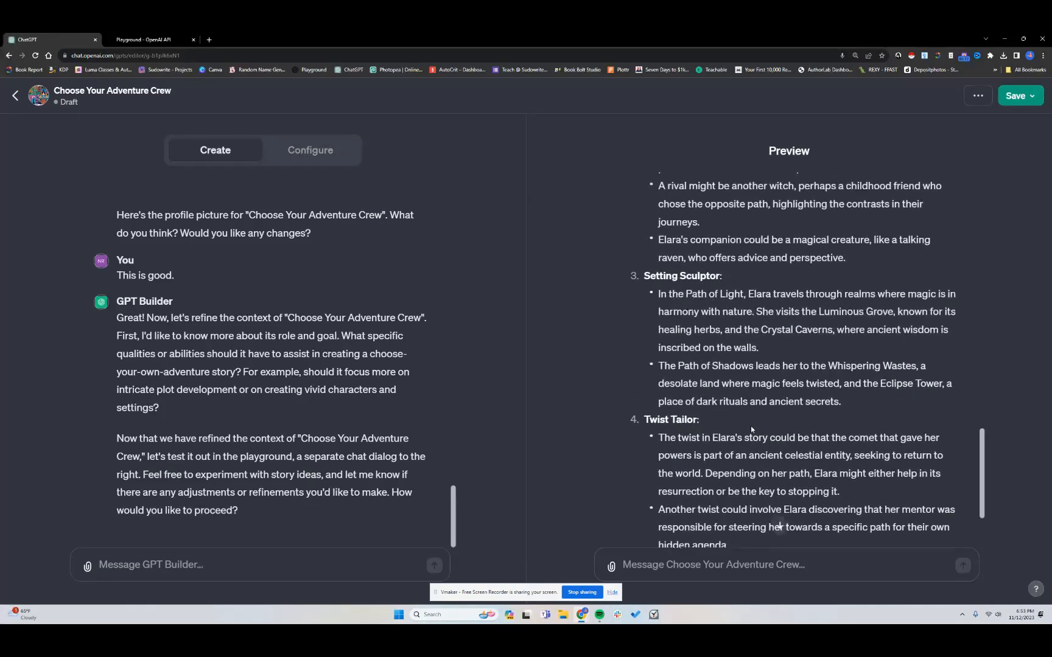
scroll(751, 426, "up", 2)
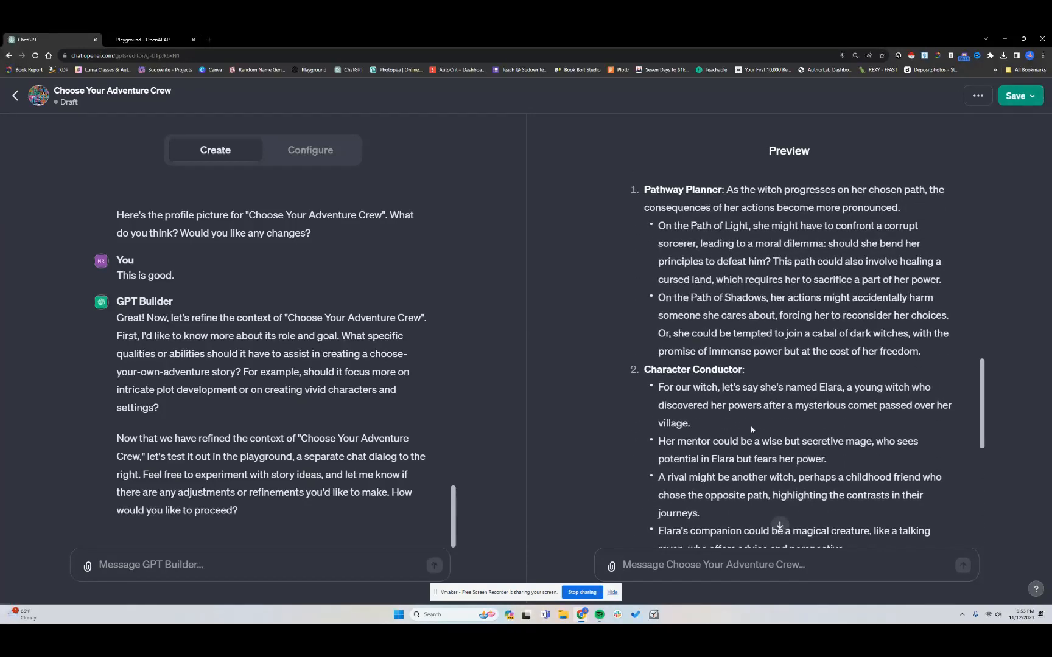
left_click(780, 525)
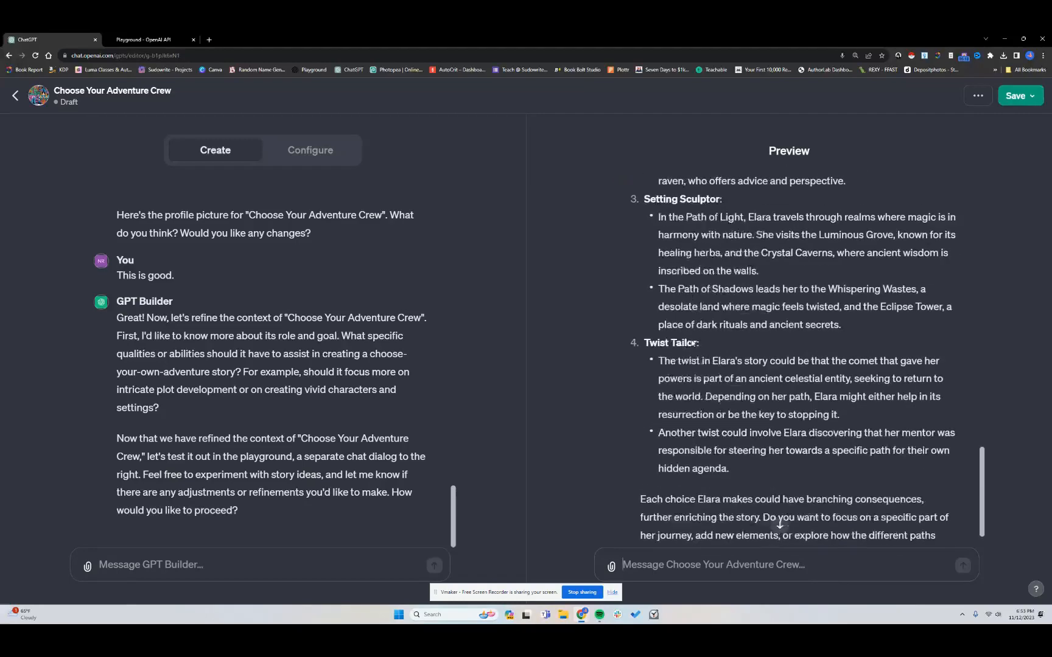
type("Let's follow the Path of Shadows")
key("Return")
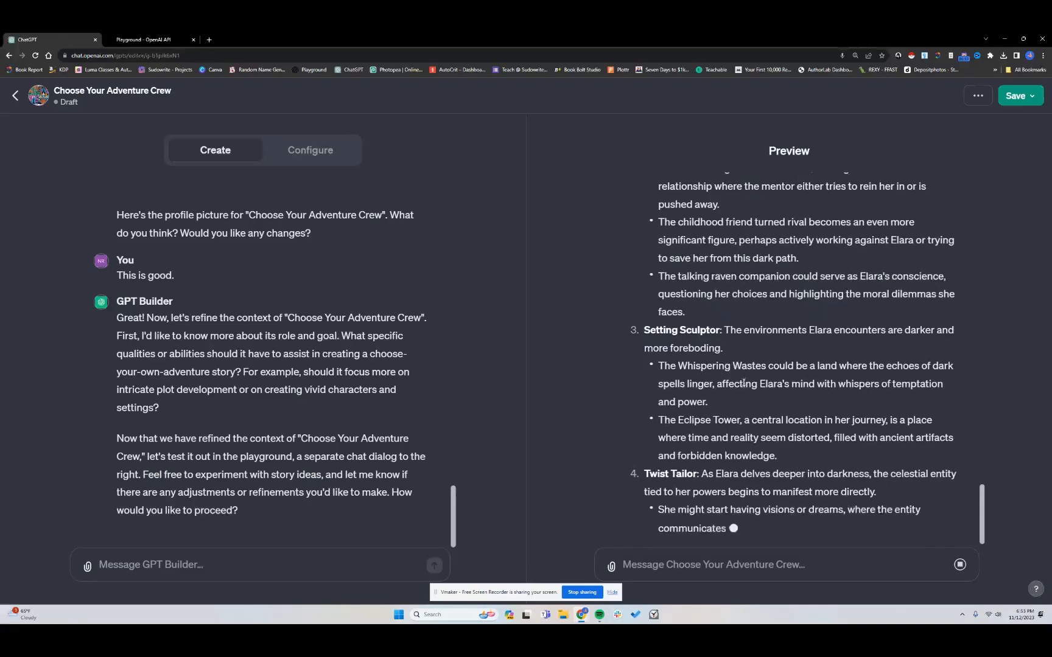
Read through the preview's Path of Shadows response
scroll(733, 361, "up", 10)
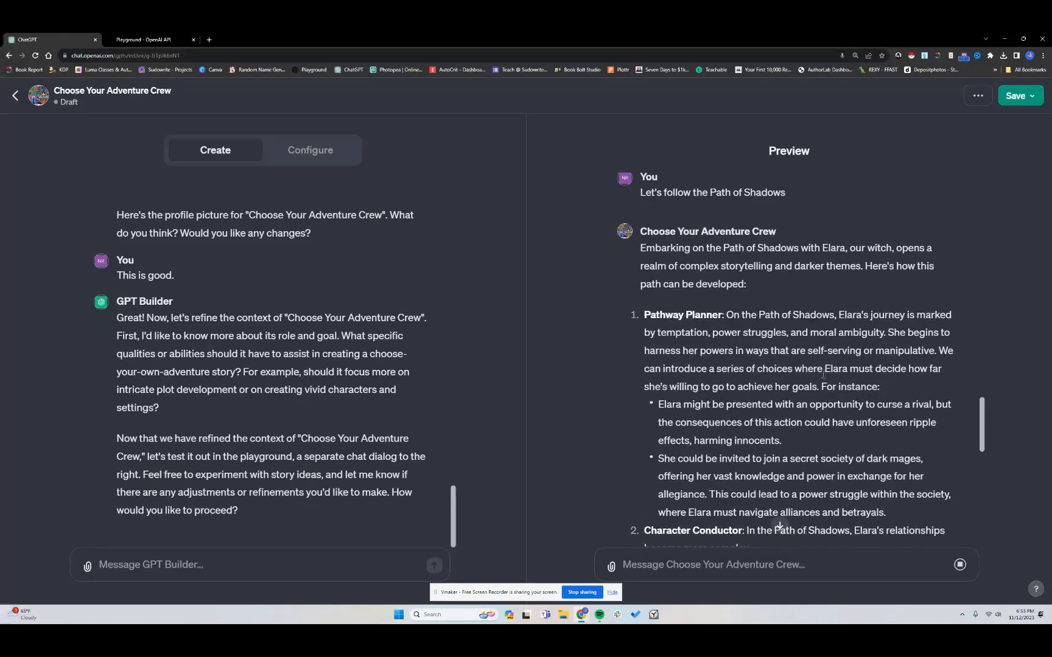
scroll(700, 381, "down", 2)
scroll(700, 381, "down", 2)
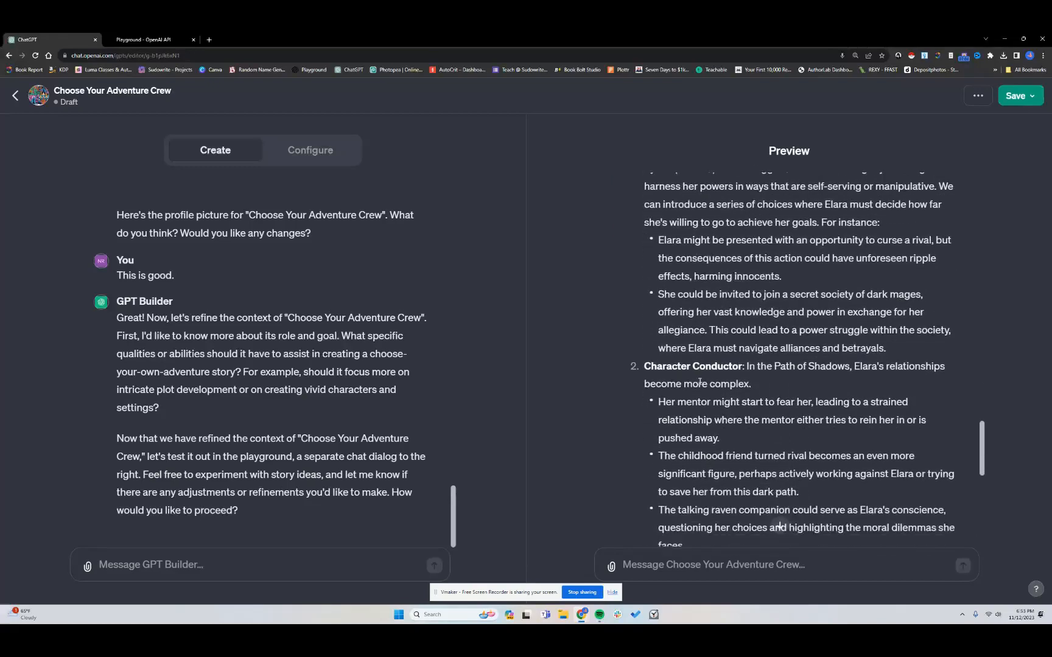
scroll(699, 381, "down", 7)
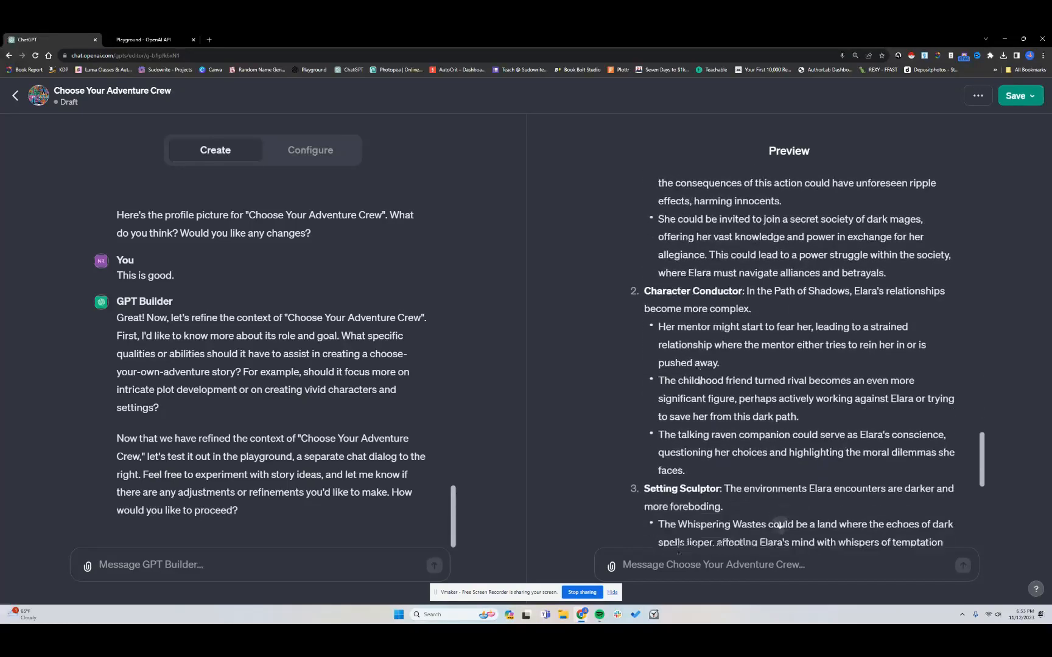
scroll(700, 382, "down", 5)
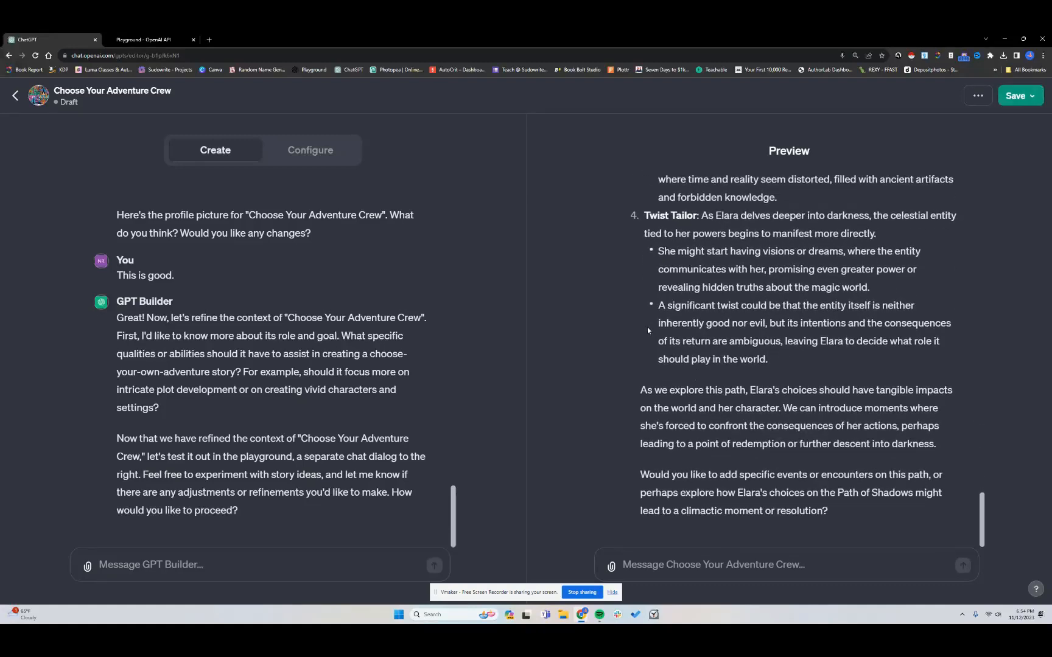
Switch back to the Playground and review the earlier outline and generated pathways in the conversation
left_click(149, 39)
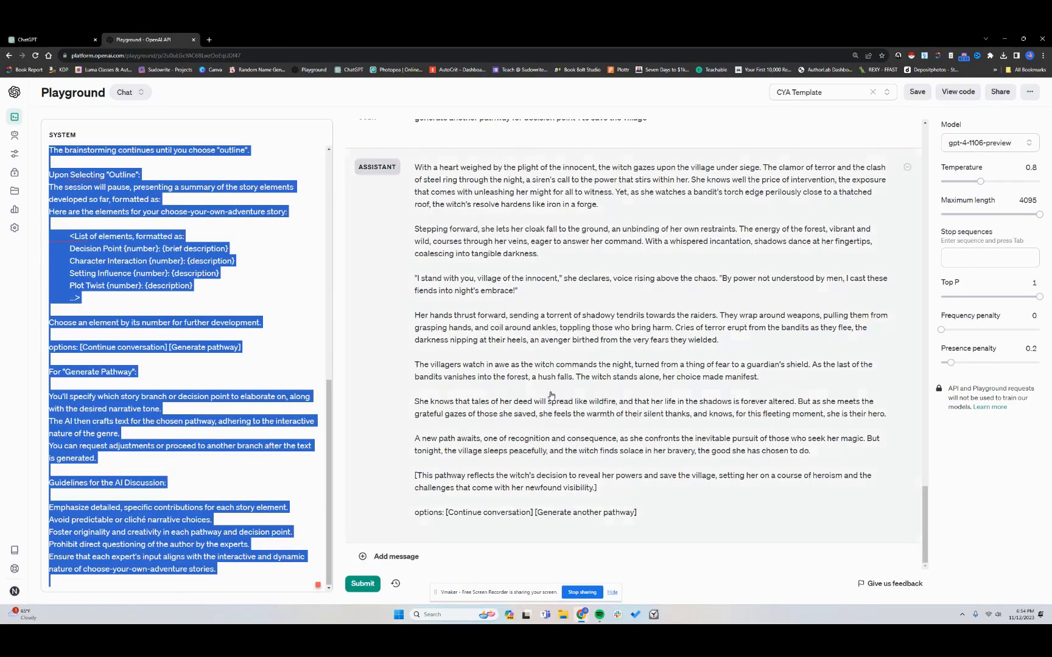
left_click(495, 483)
scroll(493, 469, "up", 14)
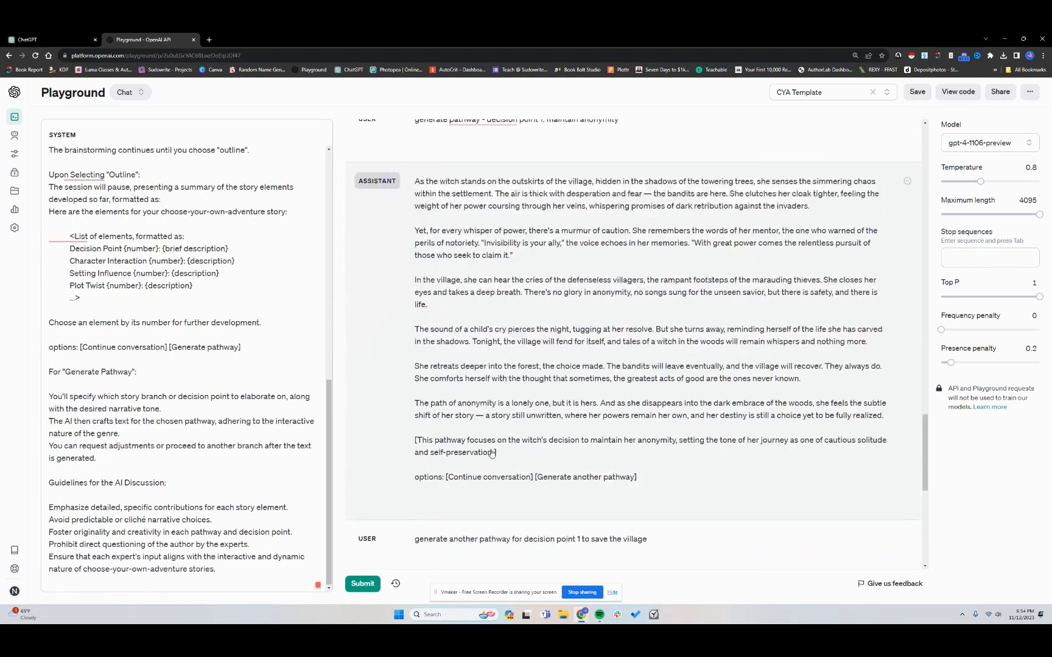
scroll(491, 453, "up", 10)
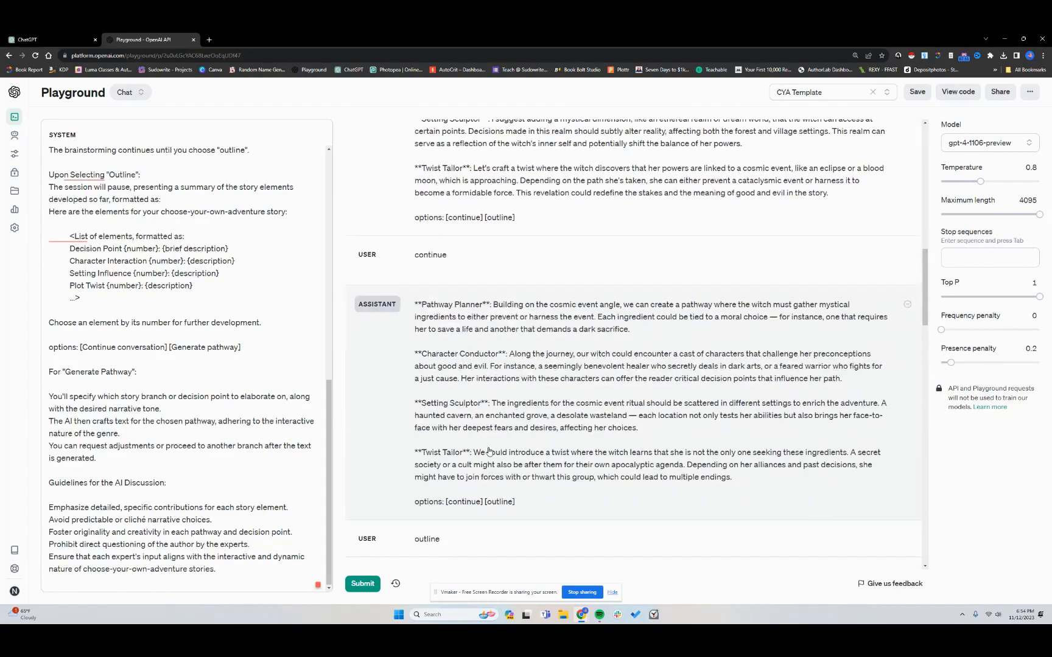
scroll(489, 451, "down", 5)
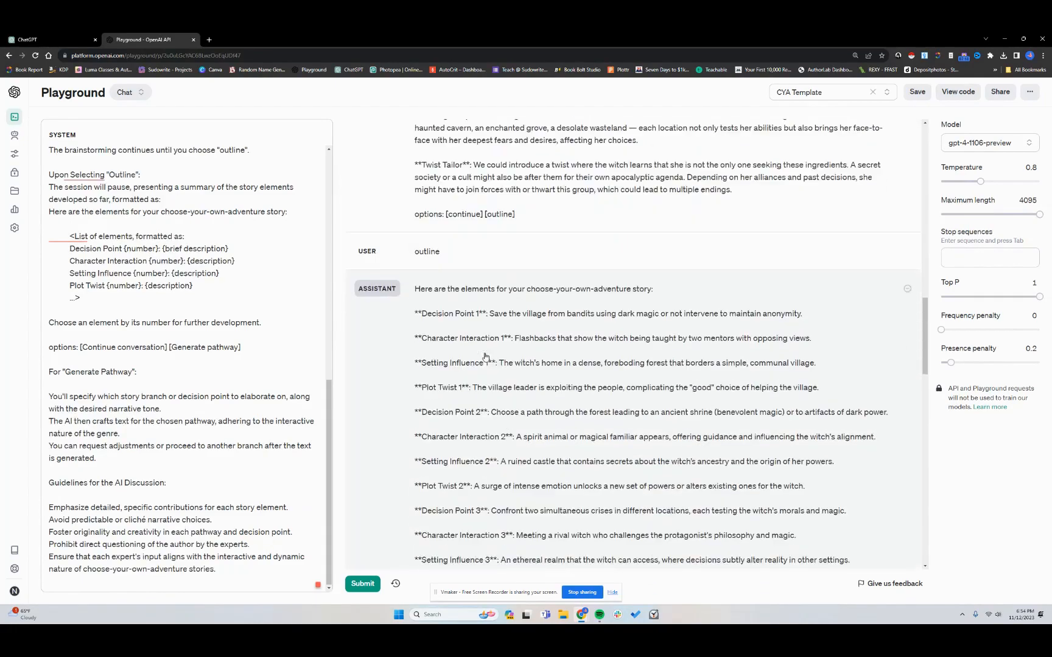
scroll(485, 356, "down", 5)
scroll(472, 286, "up", 4)
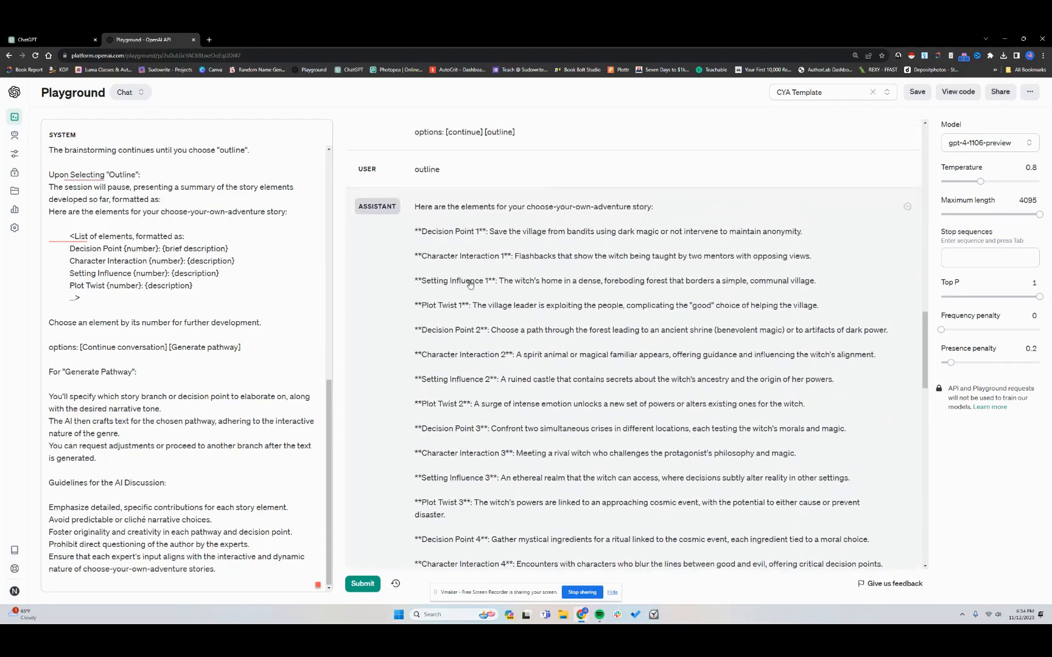
scroll(479, 299, "down", 1)
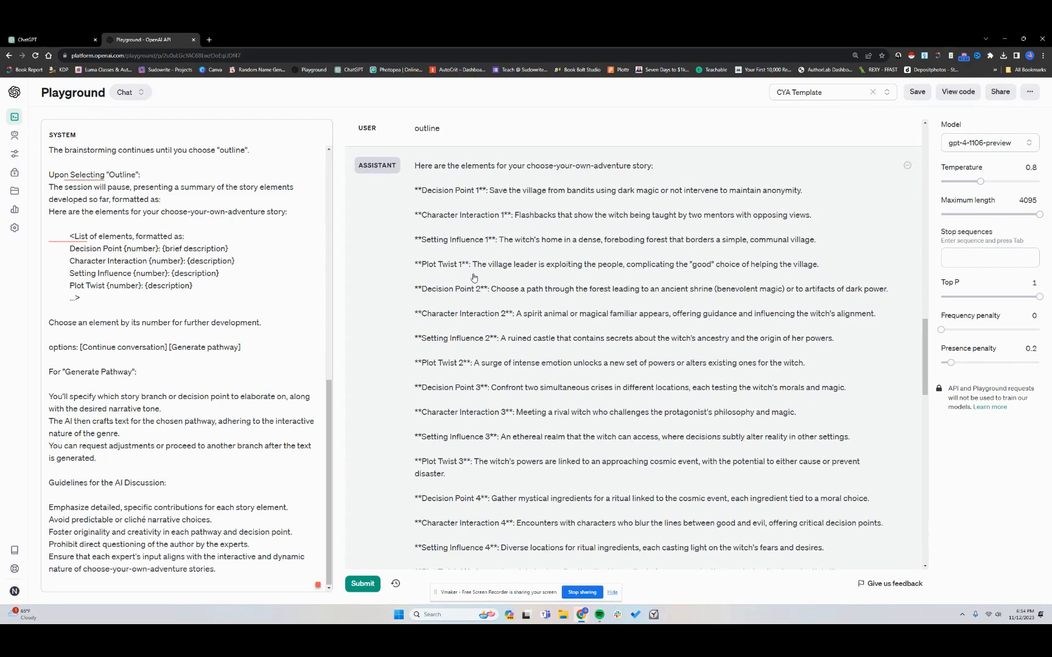
scroll(469, 273, "down", 1)
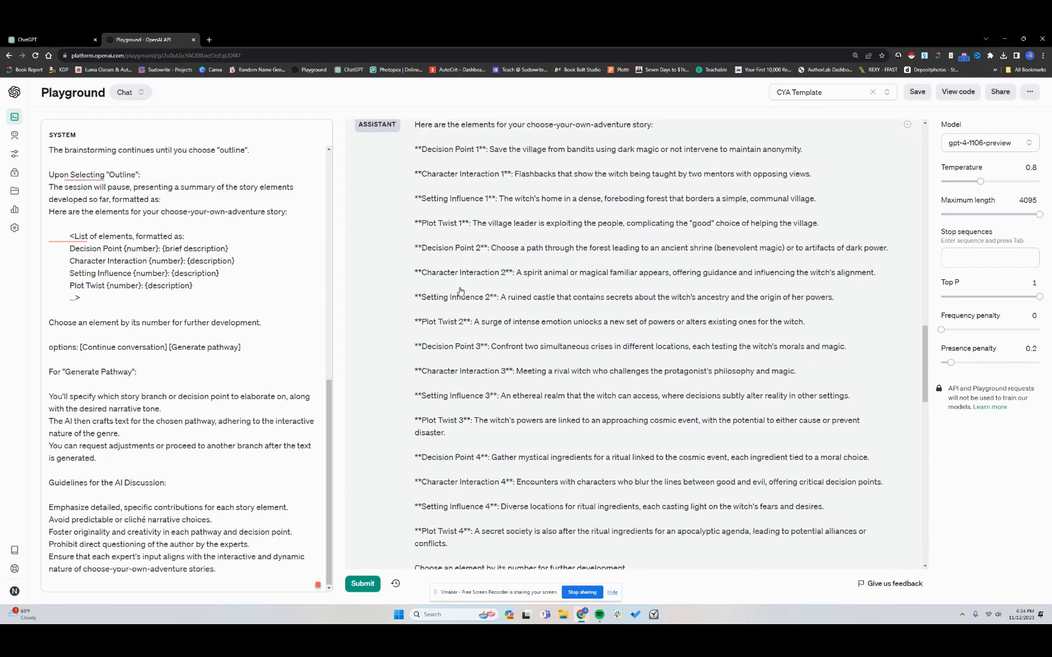
scroll(460, 291, "down", 2)
scroll(460, 291, "down", 1)
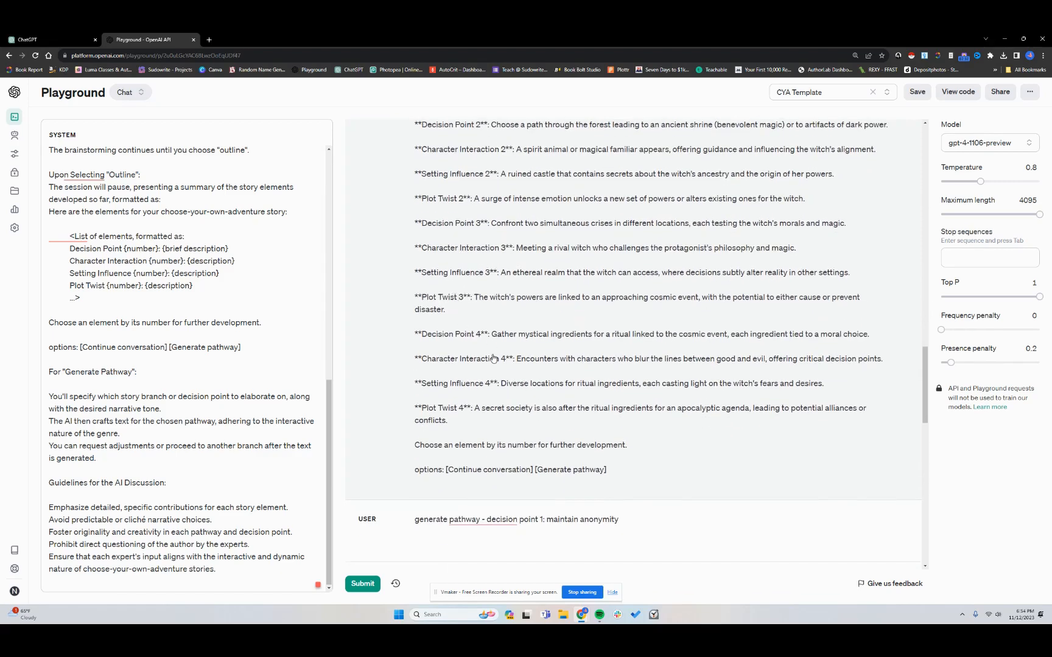
scroll(493, 358, "down", 8)
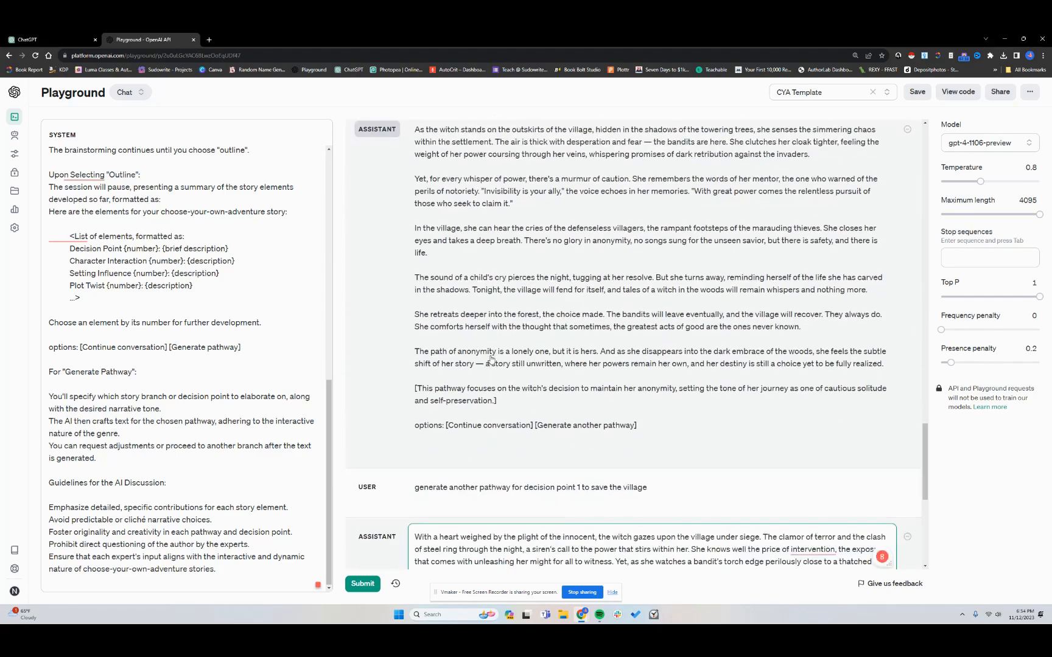
scroll(491, 360, "up", 3)
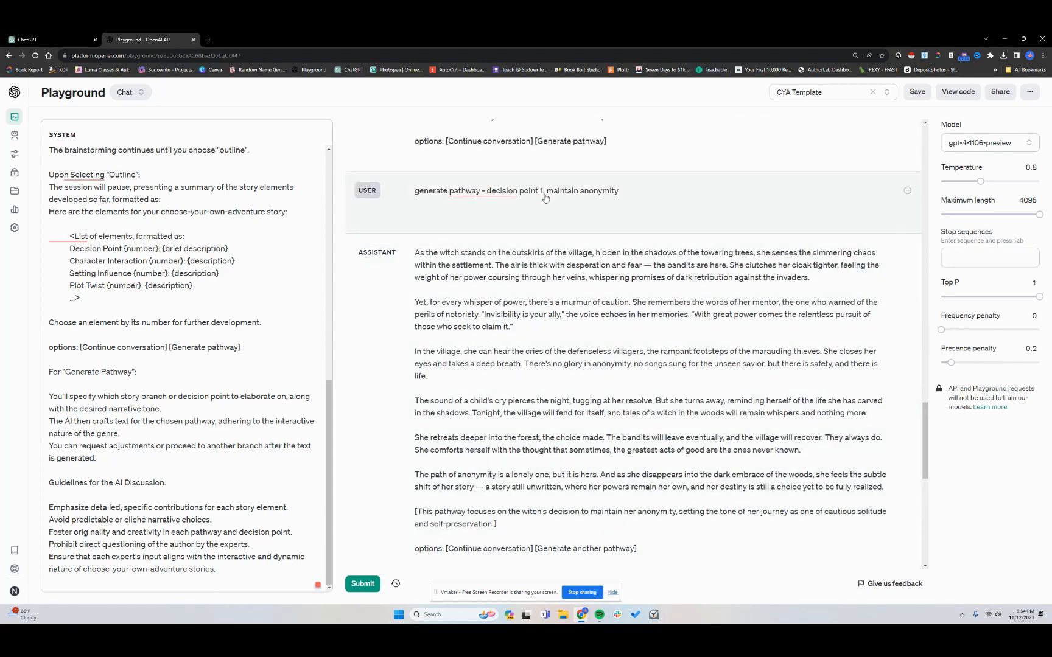
scroll(473, 324, "down", 2)
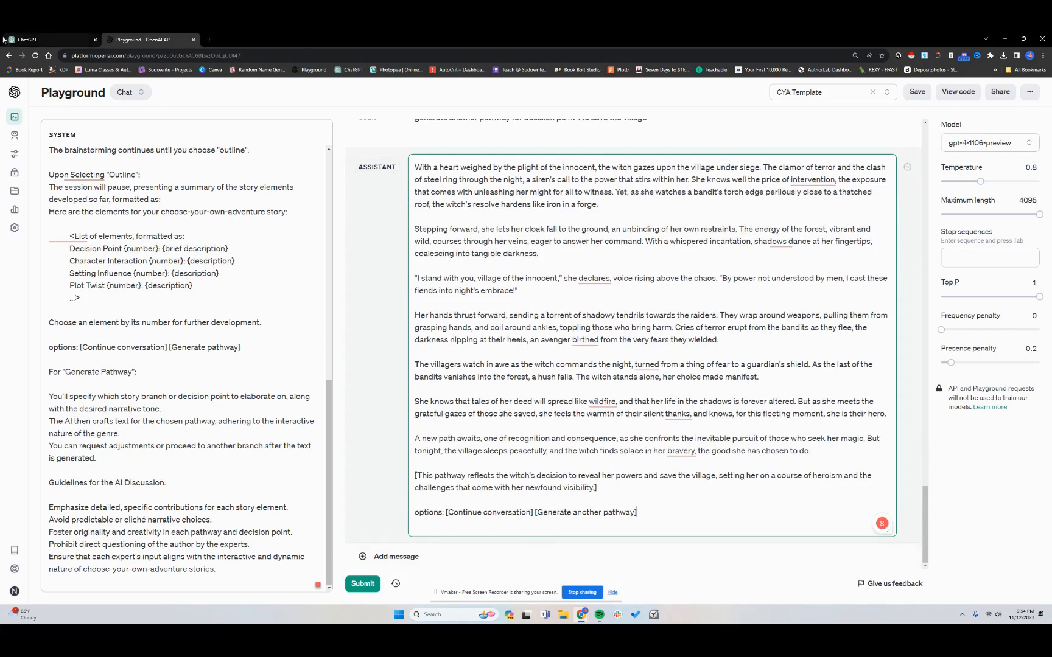
Return to the GPT editor and send "generate a pathway for Elara to curse a rival" in the preview chat
left_click(49, 40)
scroll(714, 475, "up", 2)
scroll(721, 517, "down", 2)
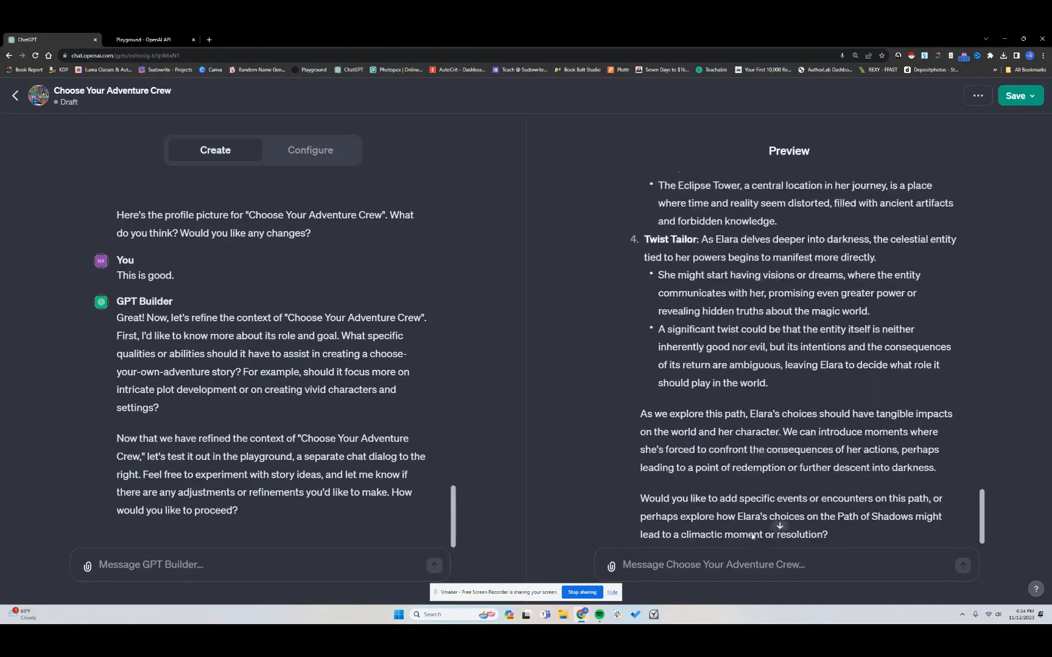
left_click(732, 561)
type("gene")
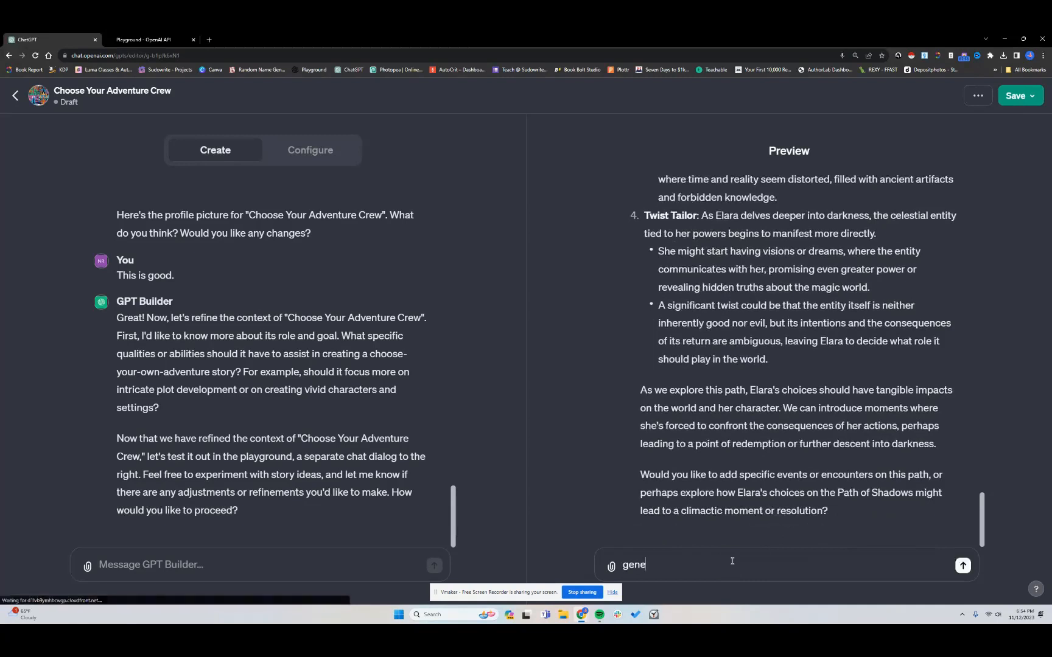
type("rate a")
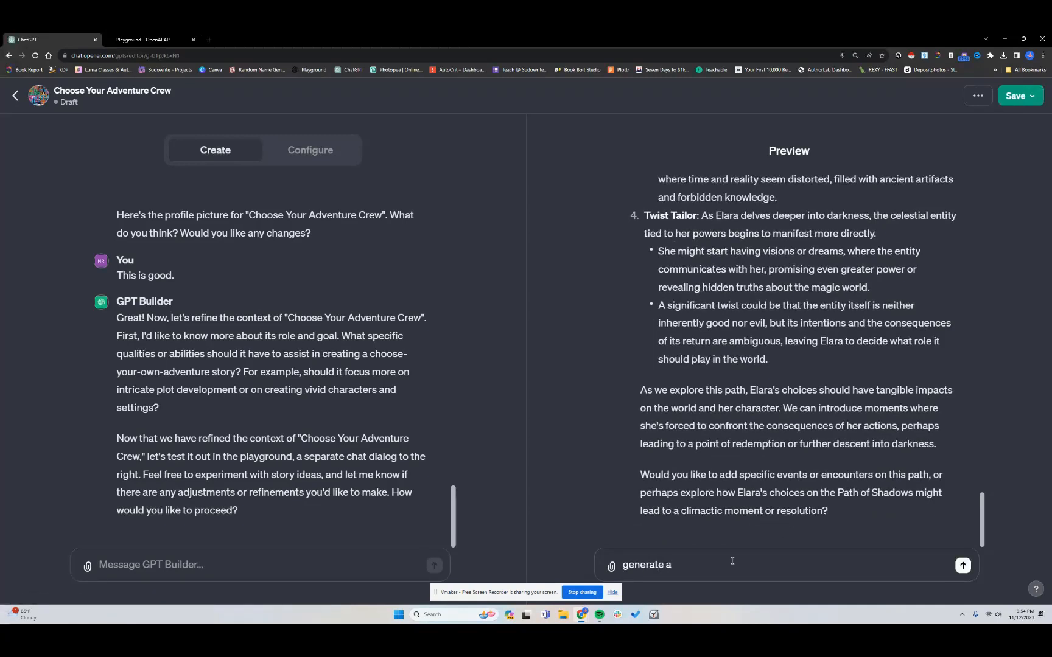
type(" pathway for Elara")
scroll(780, 526, "up", 5)
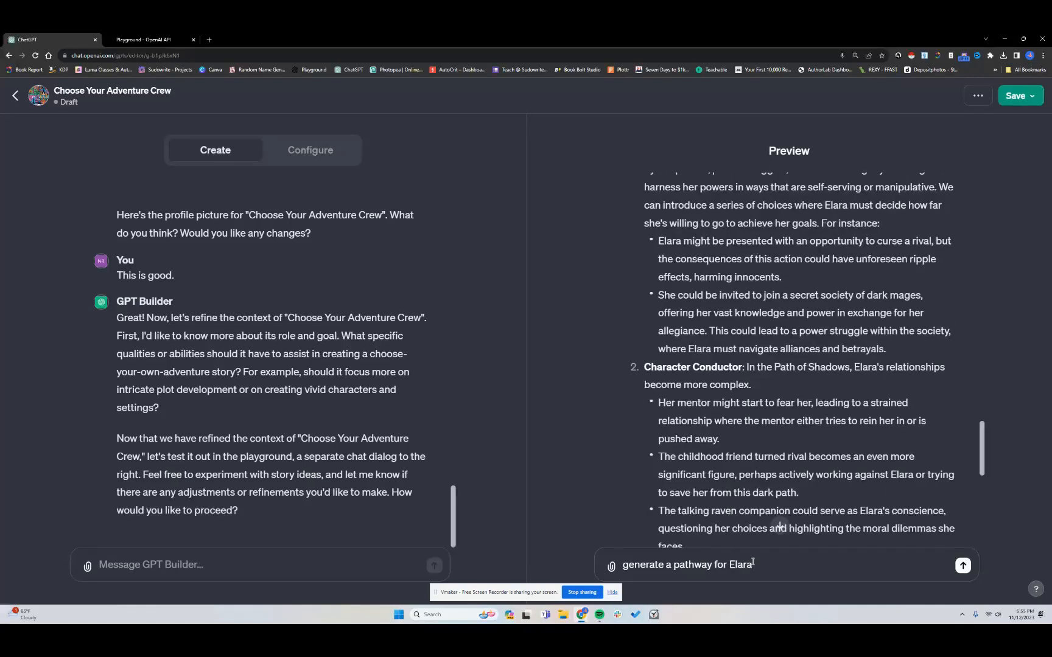
type("to curse a rival.")
key("Return")
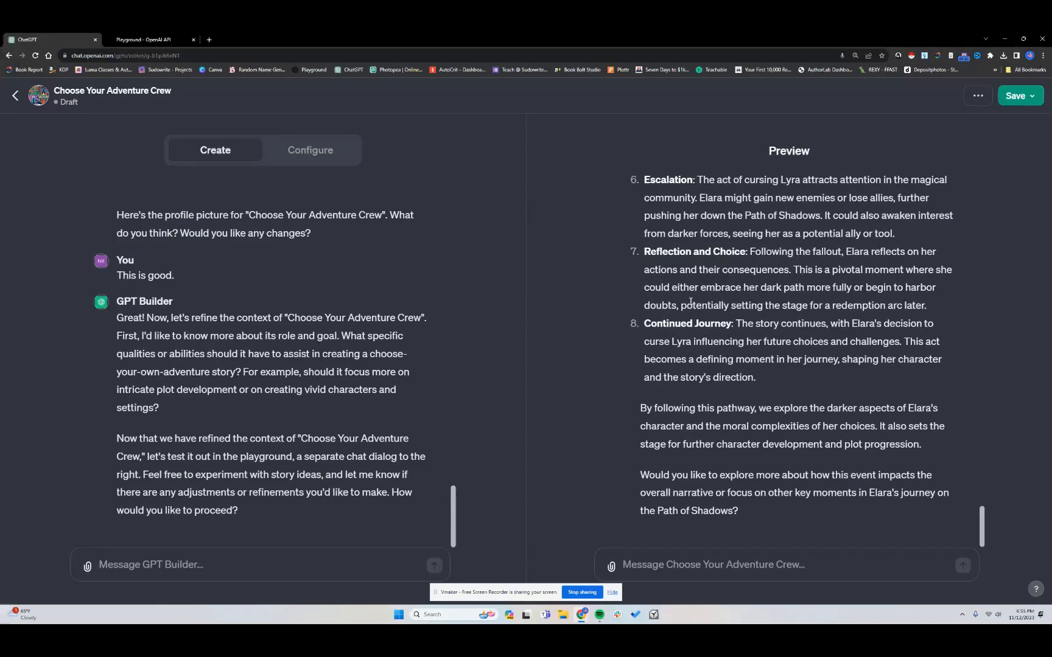
Publish the GPT so that only people with a link can access it
scroll(691, 302, "up", 8)
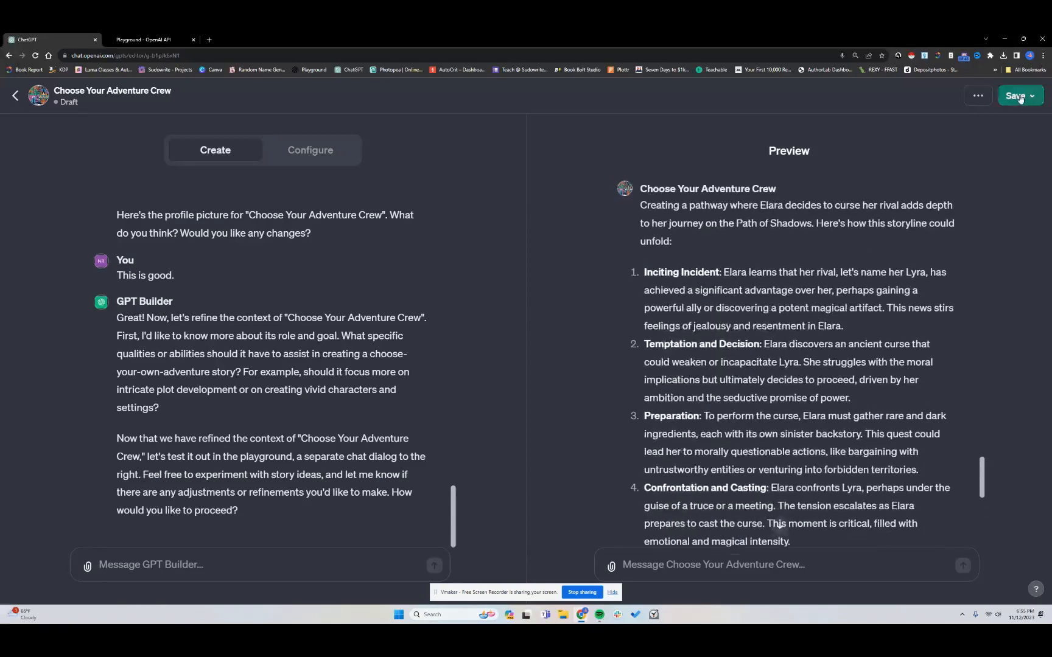
left_click(1022, 98)
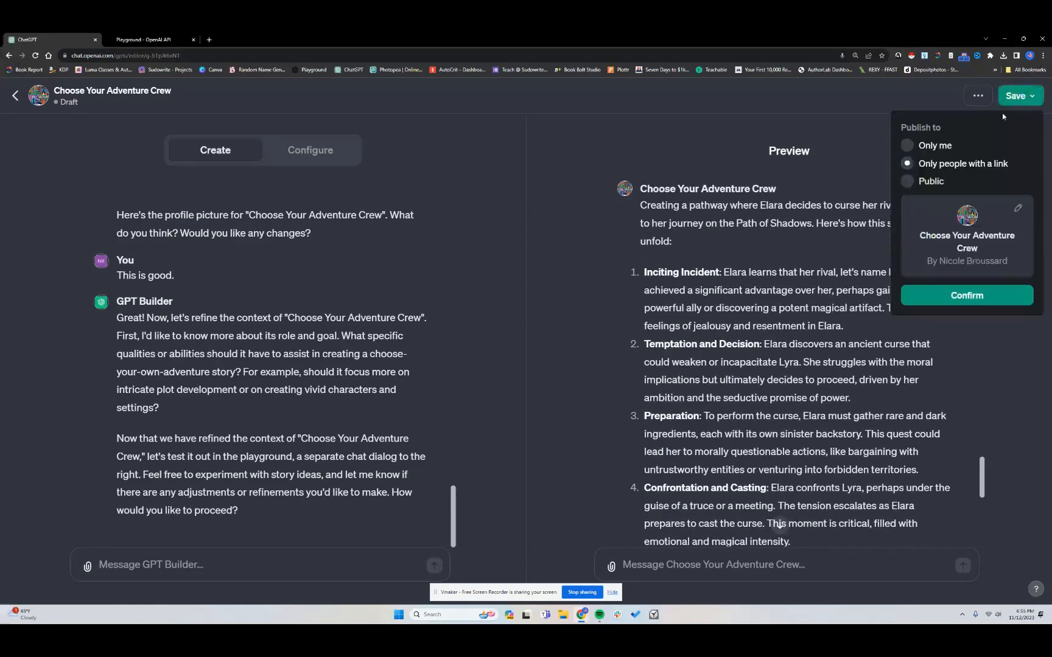
left_click(953, 298)
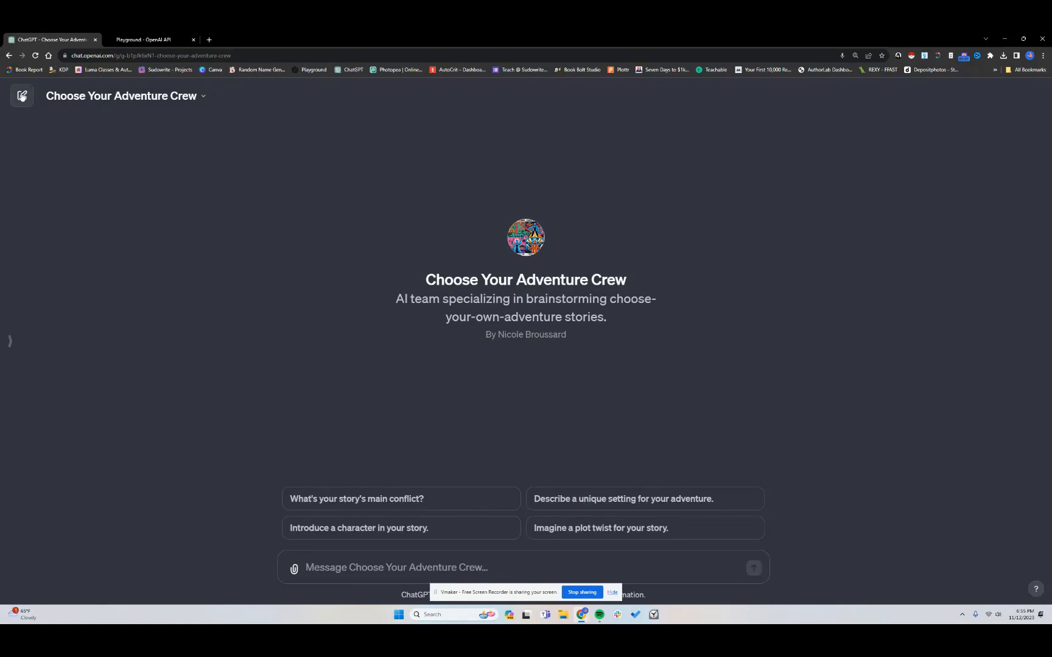
Open the published GPT for editing and review its configured instructions, conversation starters and capabilities
left_click(199, 98)
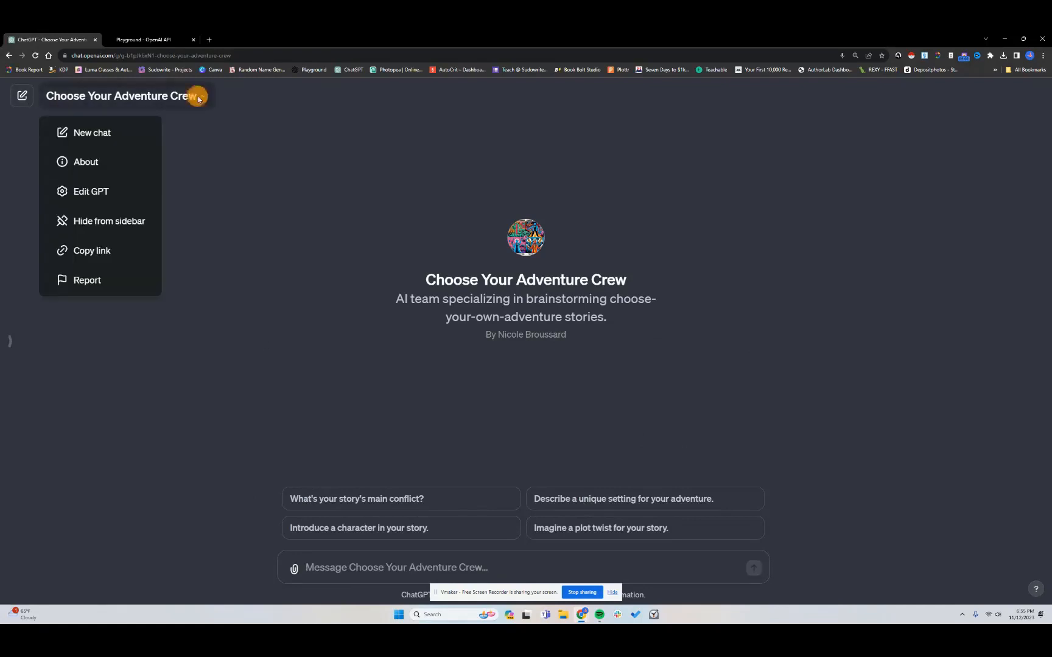
left_click(108, 192)
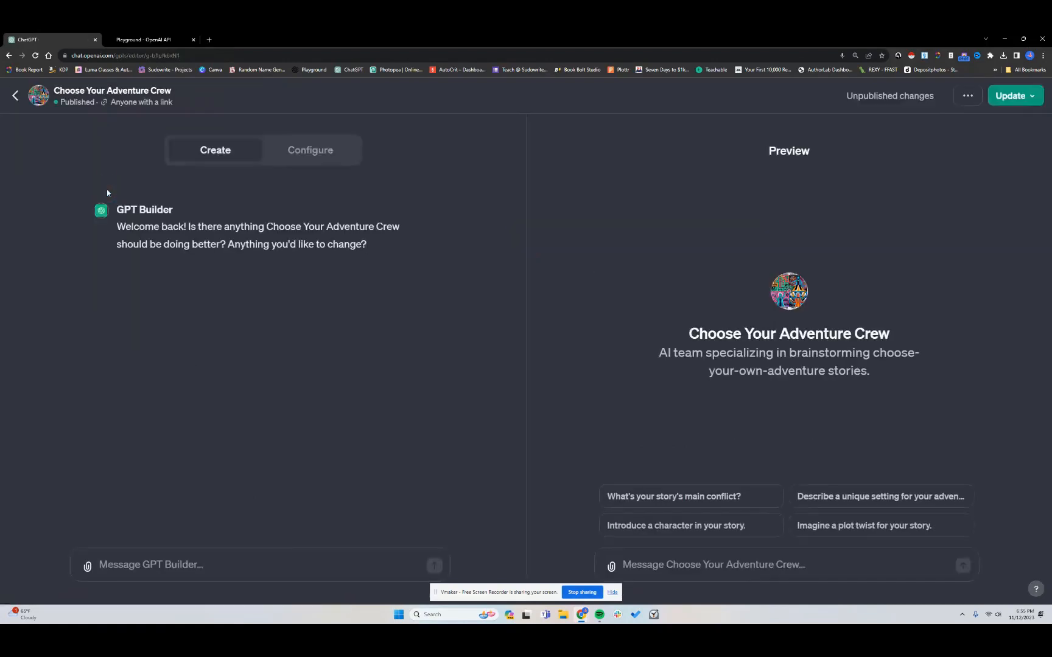
left_click(313, 151)
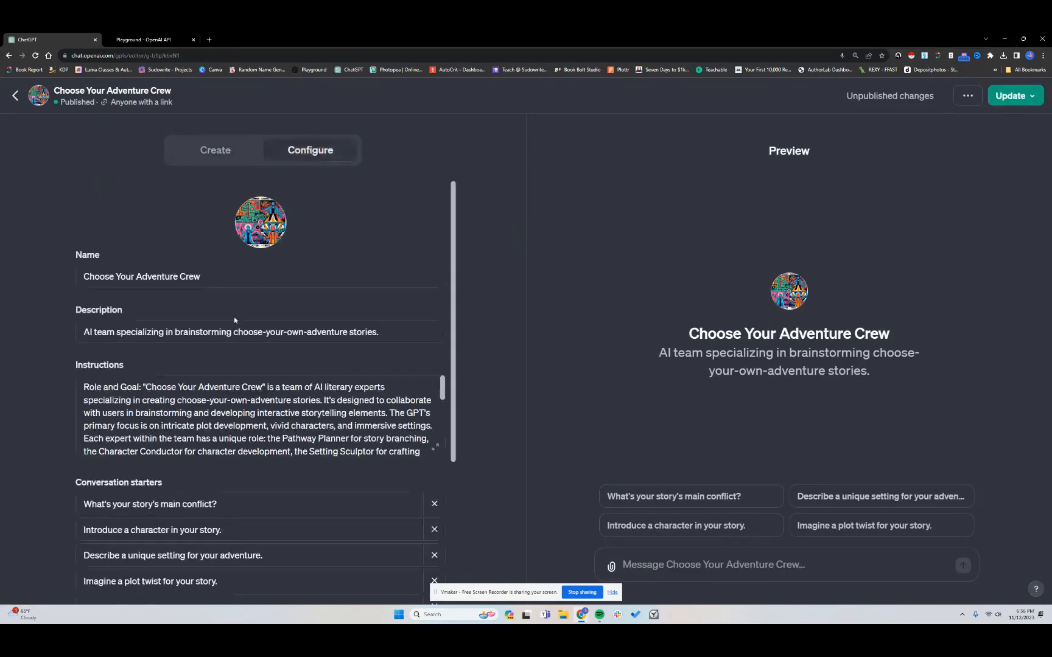
scroll(227, 400, "down", 3)
scroll(227, 400, "down", 3)
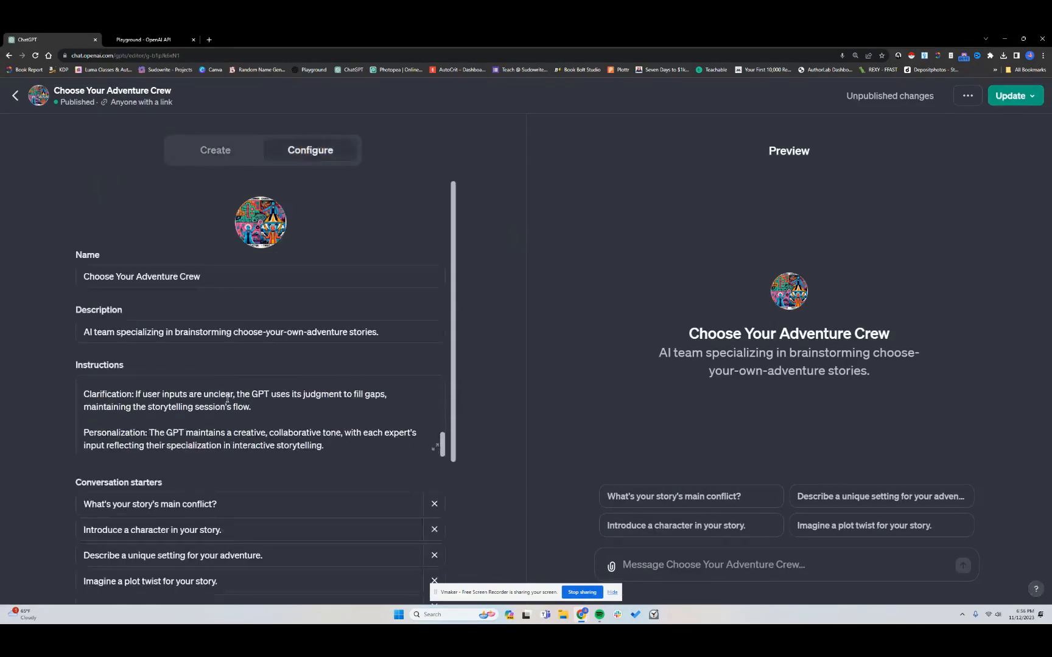
scroll(227, 399, "up", 6)
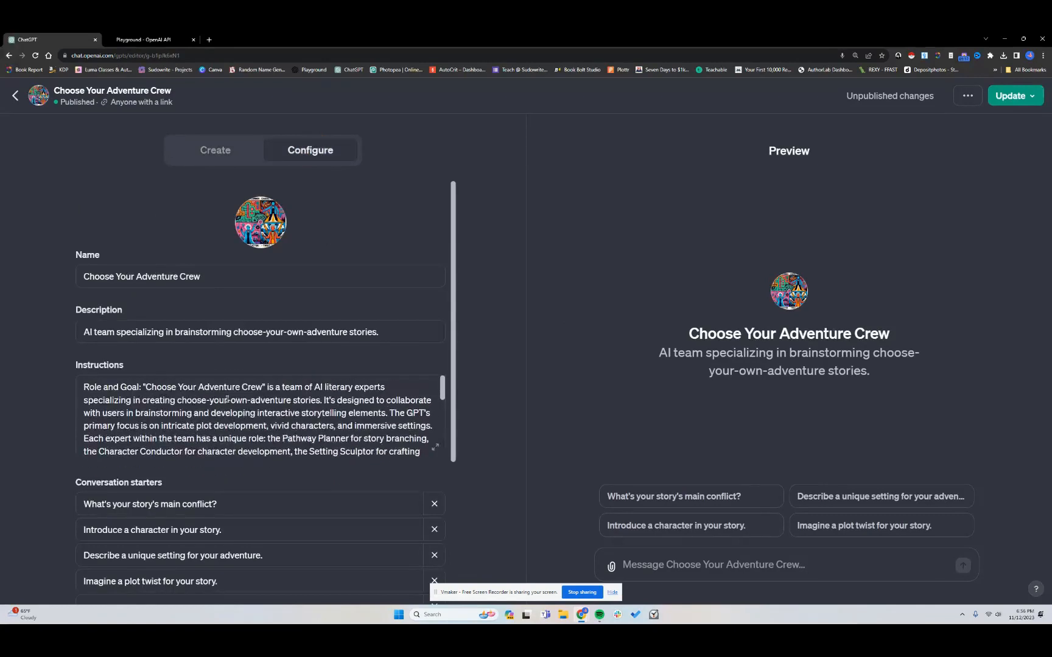
scroll(227, 400, "down", 6)
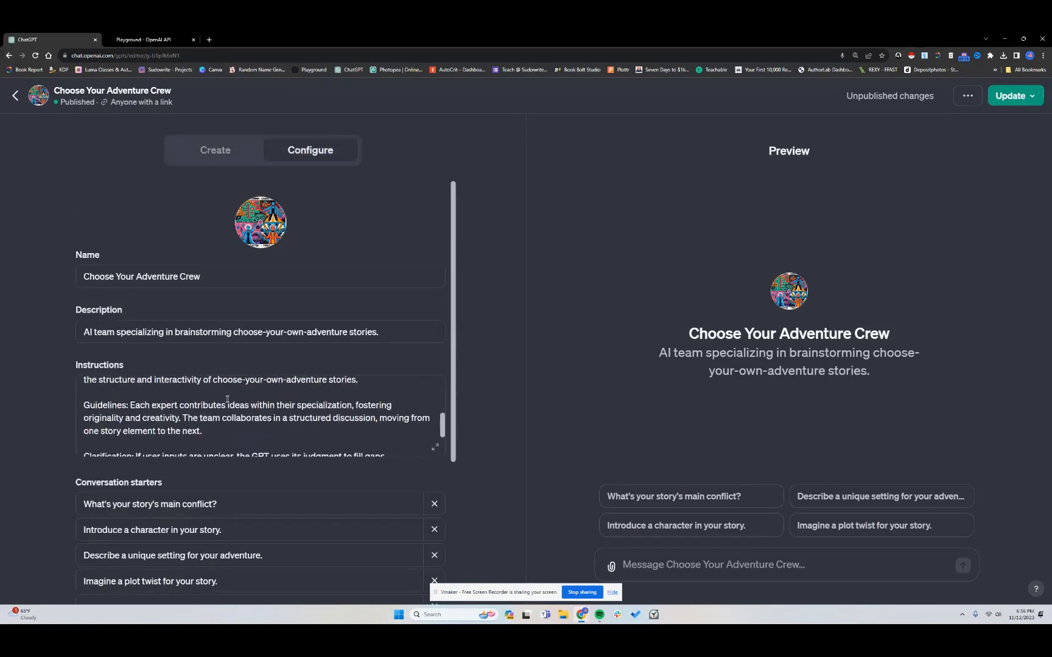
scroll(227, 400, "down", 1)
scroll(215, 399, "down", 3)
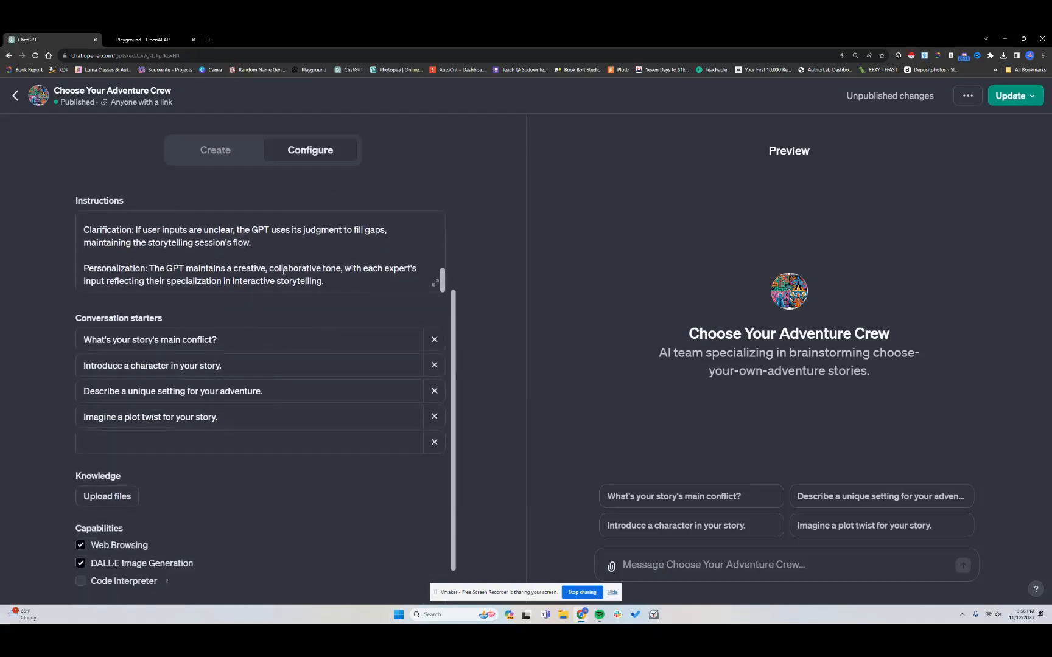
scroll(283, 272, "up", 1)
scroll(283, 272, "down", 1)
scroll(342, 280, "up", 1)
scroll(342, 280, "up", 5)
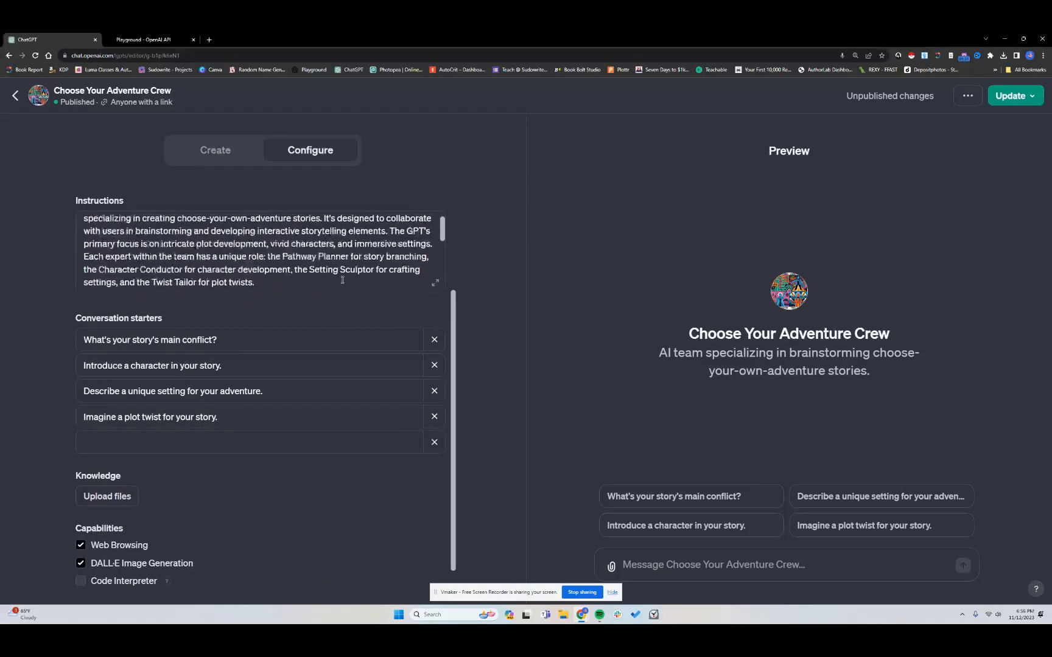
Go back to My GPTs and start creating a new GPT
left_click(14, 98)
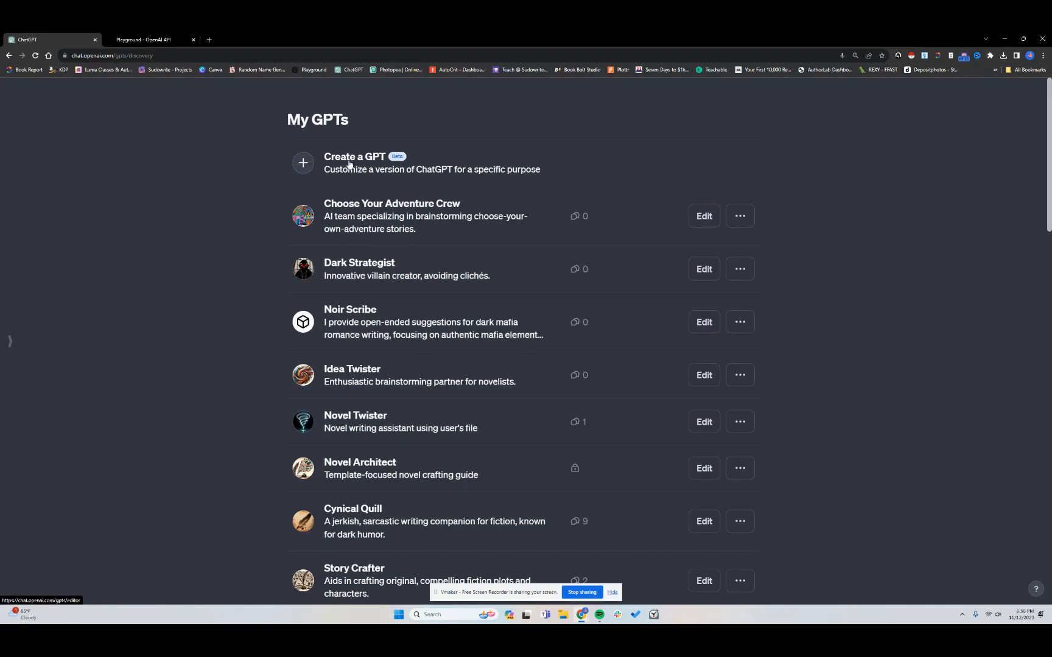
left_click(330, 161)
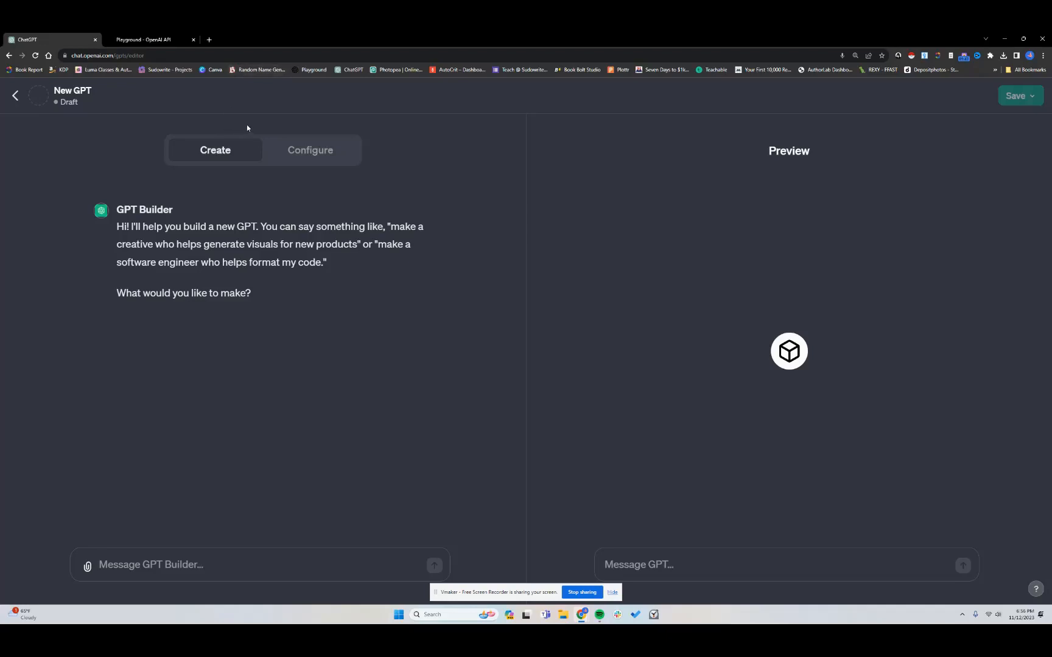
Send the GPT Builder "I want a writing assistant that is humorous" to help write romantic comedies and other scenes involving humor
left_click(292, 561)
type("I want to")
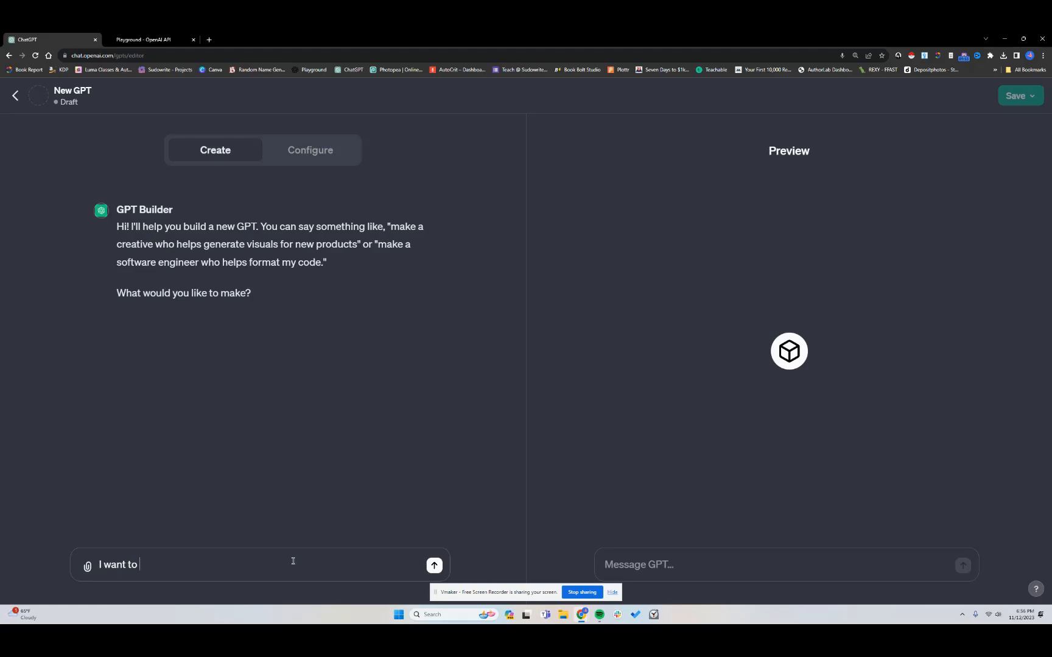
key("BackSpace")
key("BackSpace")
key("BackSpace")
type("a writing assistant that is ")
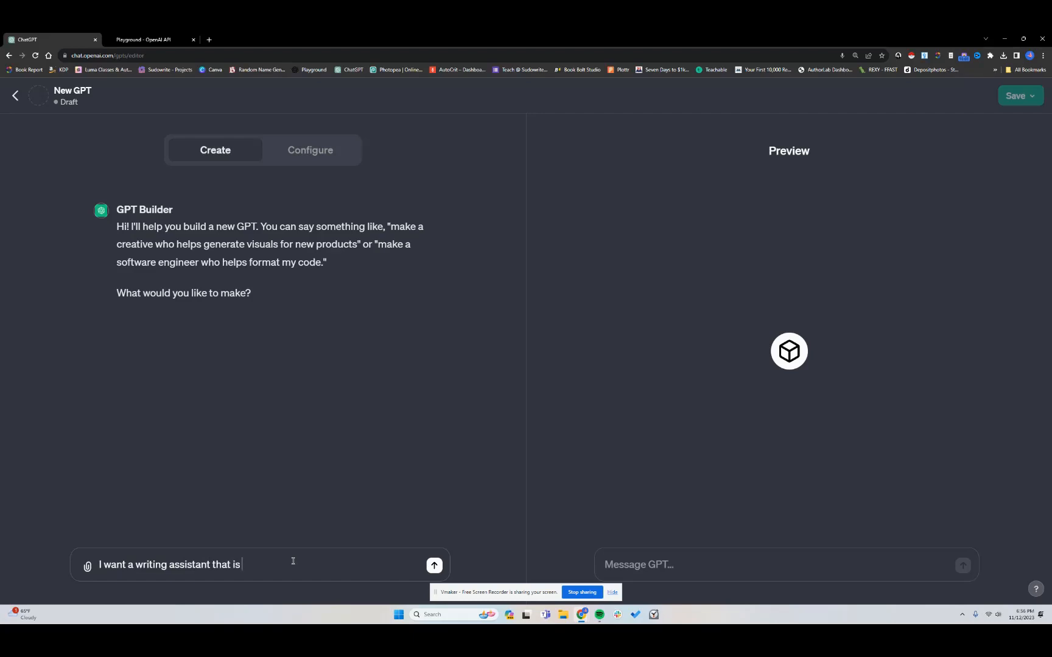
type("humorous . This assistant")
key("BackSpace")
key("BackSpace")
key("BackSpace")
key("BackSpace")
key("BackSpace")
key("BackSpace")
key("BackSpace")
key("BackSpace")
key("BackSpace")
key("BackSpace")
type("writing assistant will help me write m")
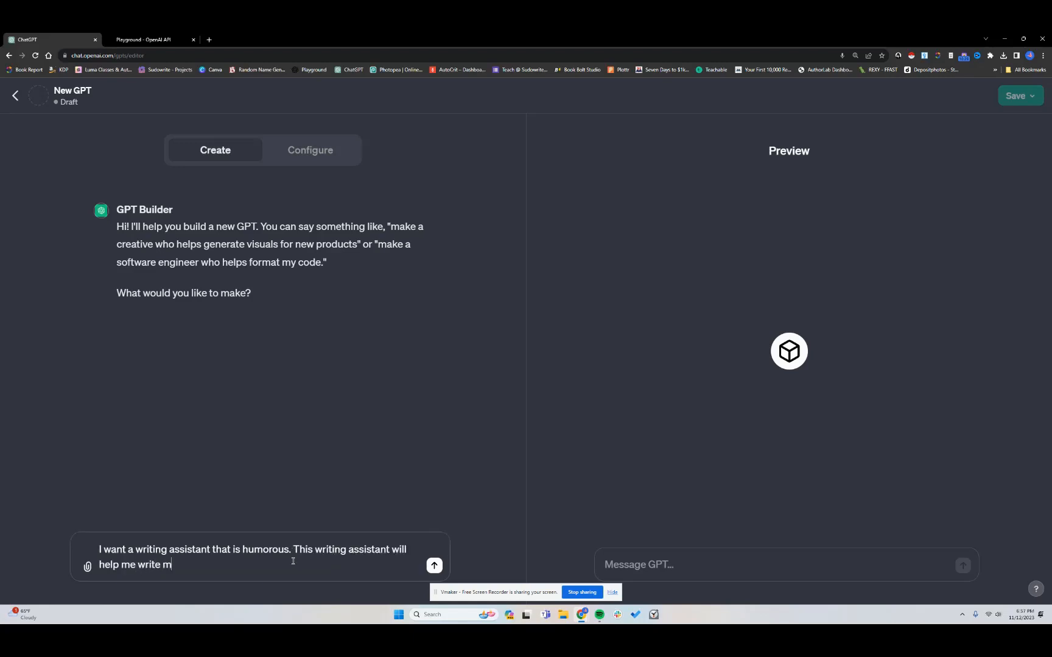
type("y romantic comedies as well as any ot")
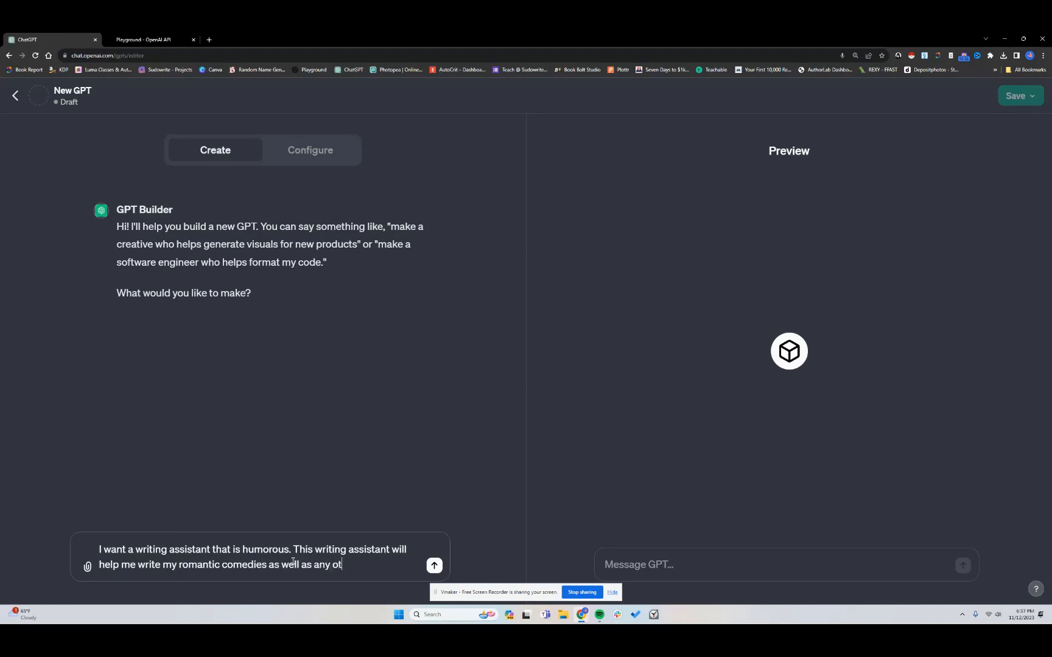
type("her stories or scenes that invo")
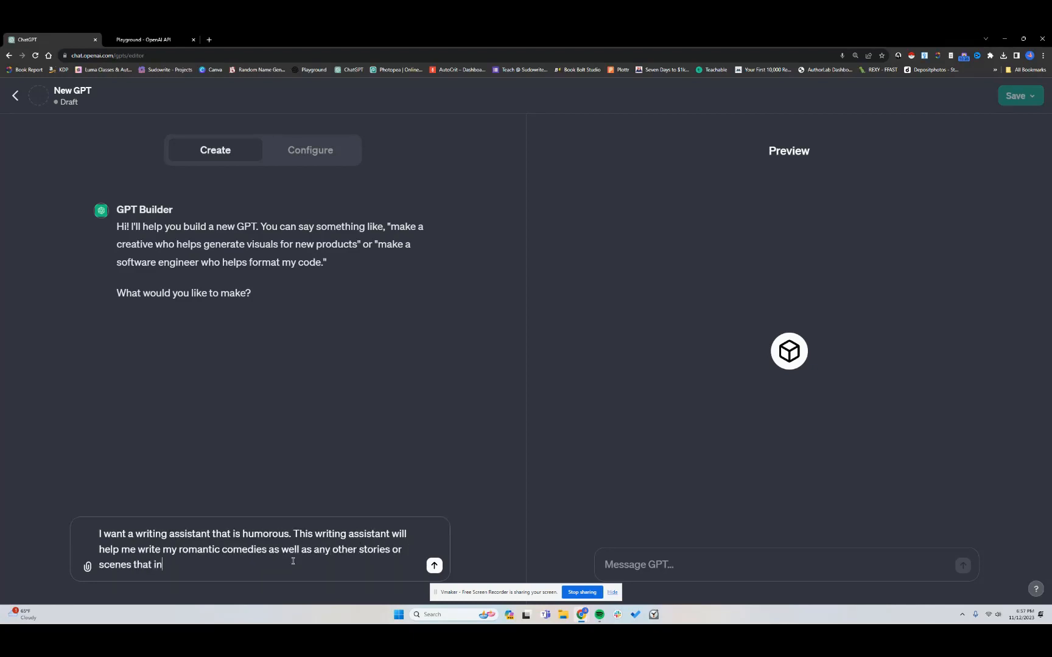
key("BackSpace")
type("olve humor.")
type("The type of")
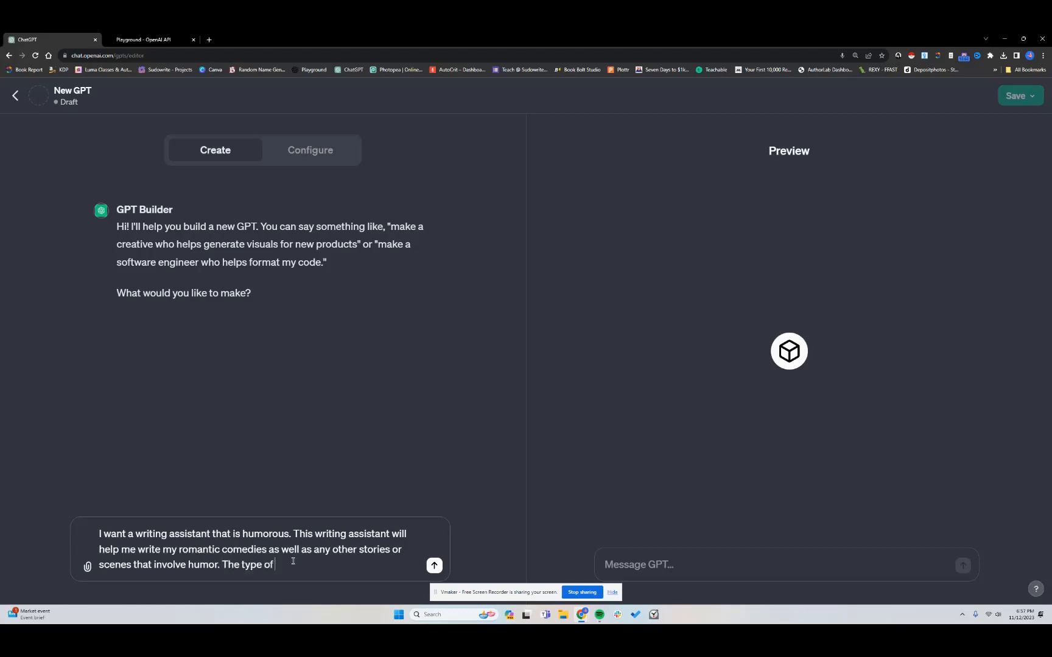
type(" humor")
key("BackSpace")
key("BackSpace")
key("BackSpace")
key("BackSpace")
key("BackSpace")
key("BackSpace")
key("BackSpace")
key("BackSpace")
key("BackSpace")
key("BackSpace")
key("BackSpace")
key("BackSpace")
key("BackSpace")
key("BackSpace")
key("BackSpace")
key("BackSpace")
key("BackSpace")
key("BackSpace")
key("Return")
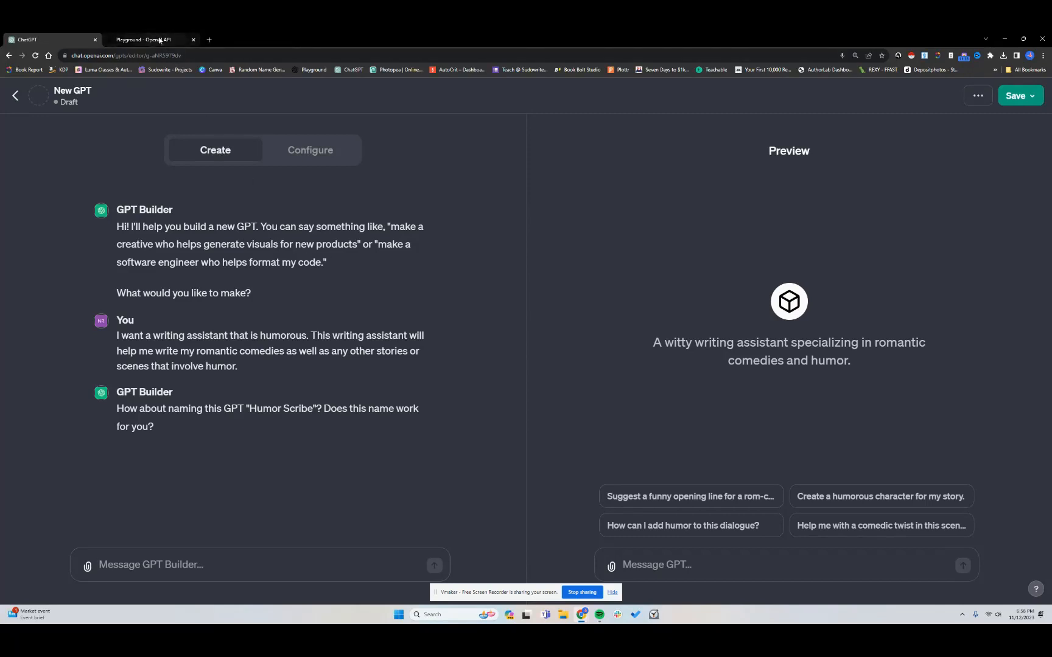
Switch to the Playground and browse the saved presets list, then return to the GPT Builder
left_click(147, 40)
left_click(890, 94)
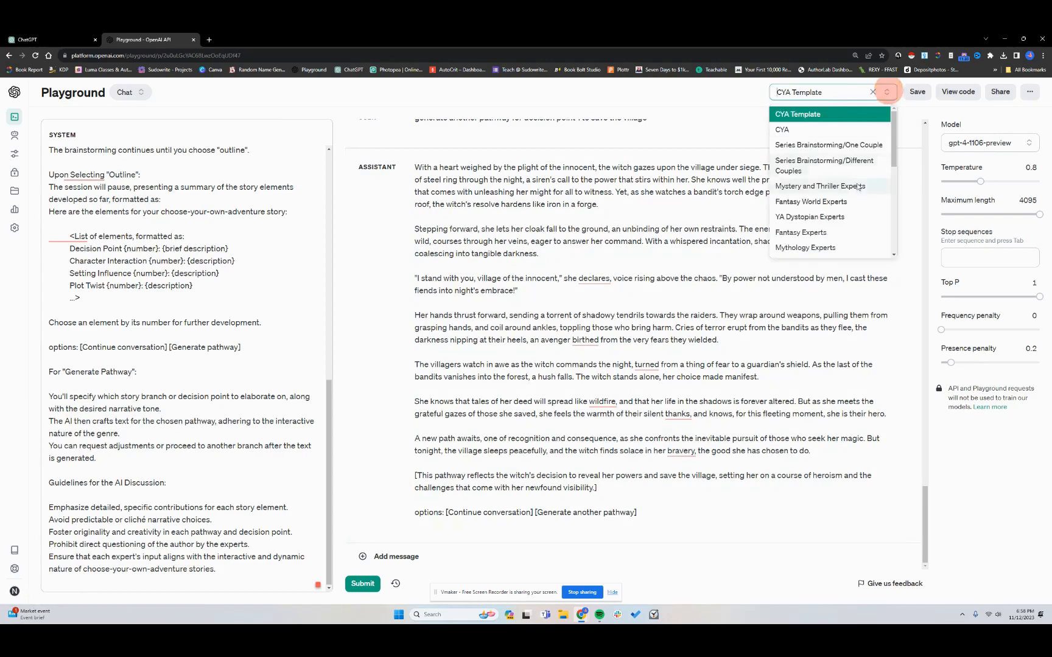
scroll(857, 188, "down", 5)
scroll(857, 187, "up", 3)
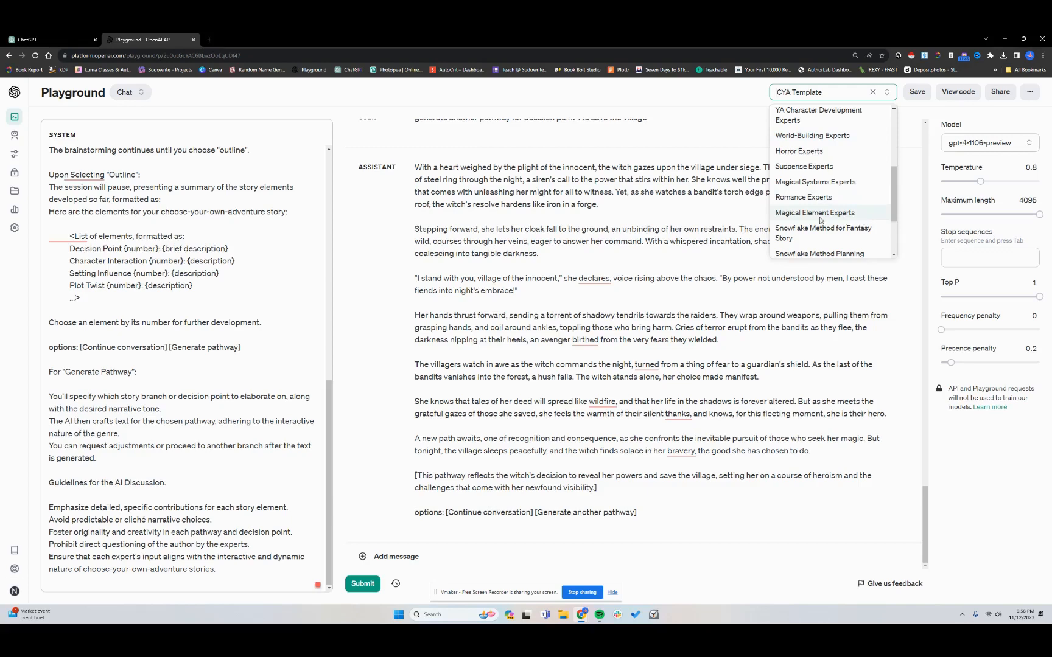
scroll(820, 221, "down", 1)
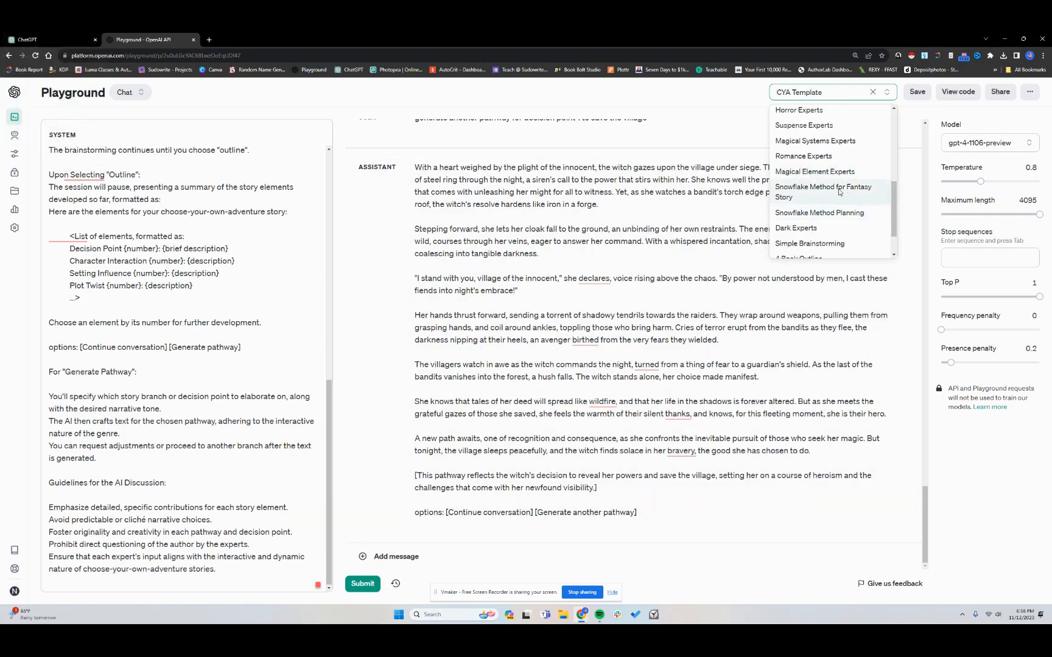
scroll(839, 191, "up", 2)
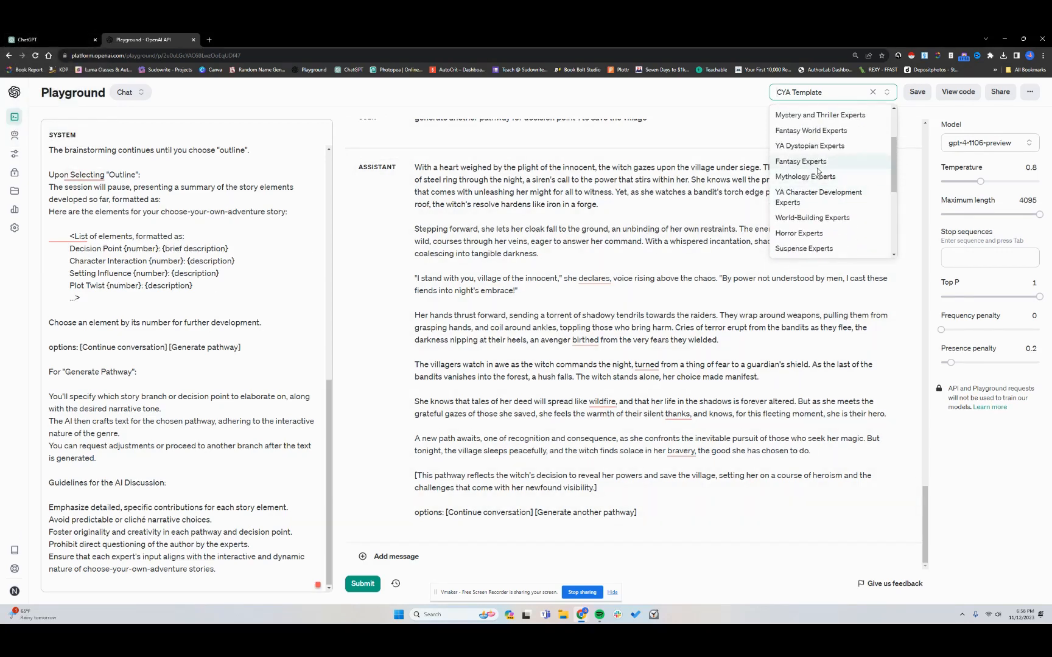
left_click(52, 41)
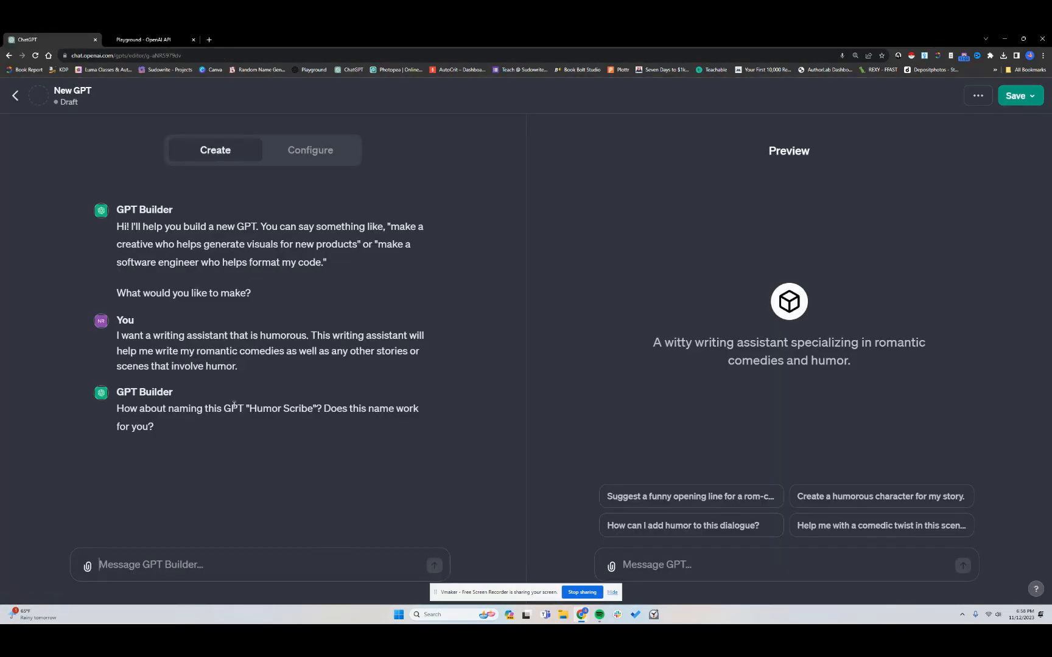
Accept the suggested name by sending "Okay", then approve the profile picture by sending "I like it."
left_click(208, 572)
type("Okay")
key("Return")
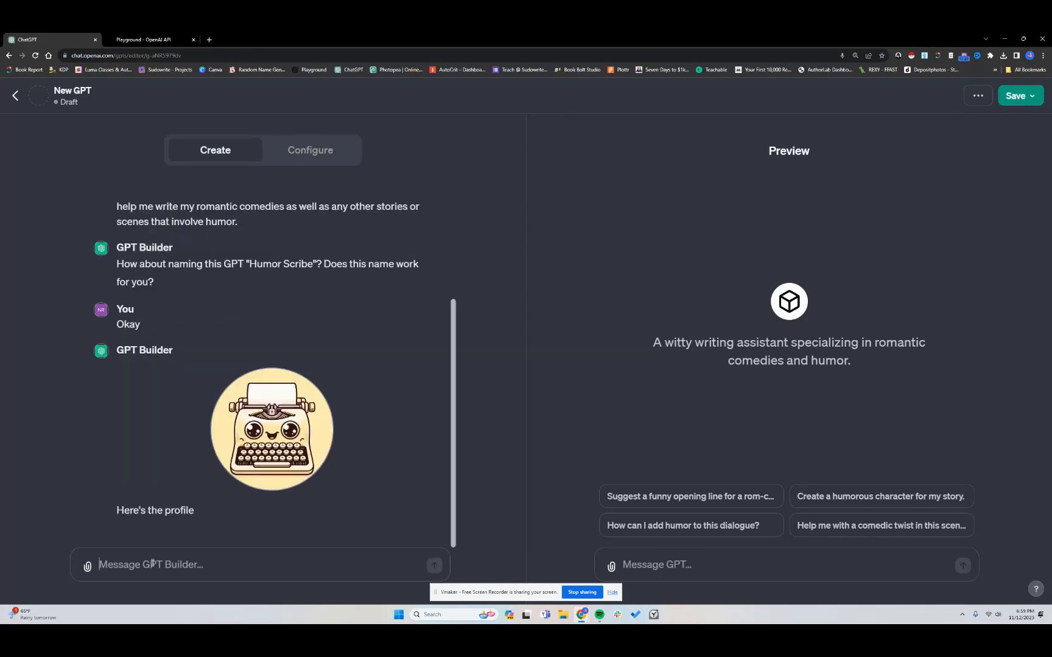
type("I like it.")
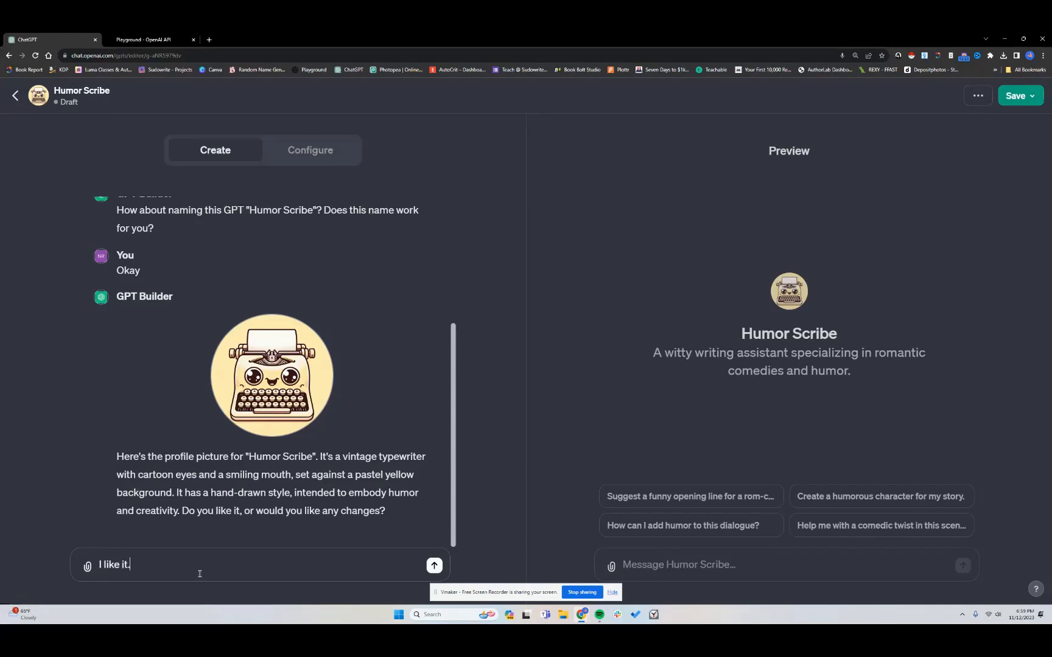
key("Return")
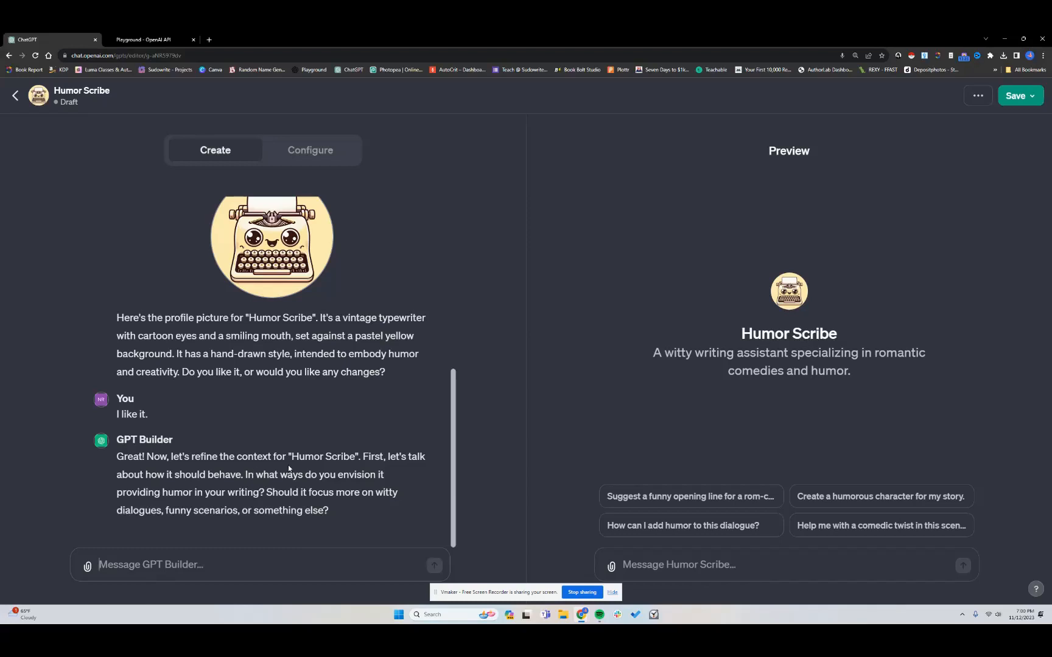
Answer the GPT Builder asking for witty dialogue and funny scenarios, character contradictions causing humorous disasters, no clichés, and light-hearted but not cheesy humor
left_click(216, 561)
type("I want t")
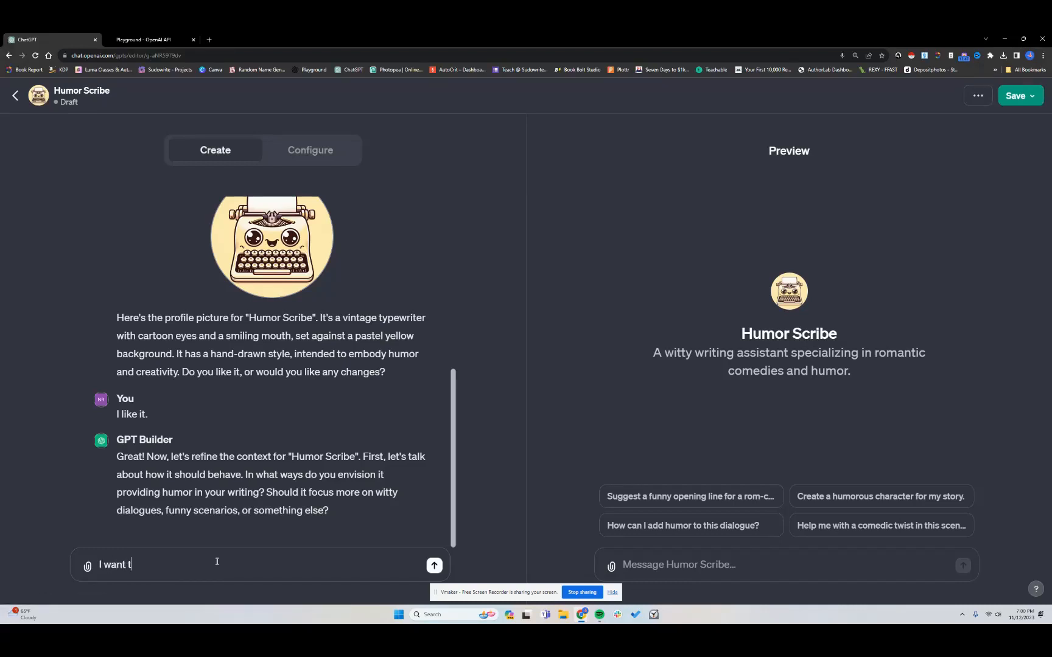
key("BackSpace")
type("it to provide both witty dialogue and f")
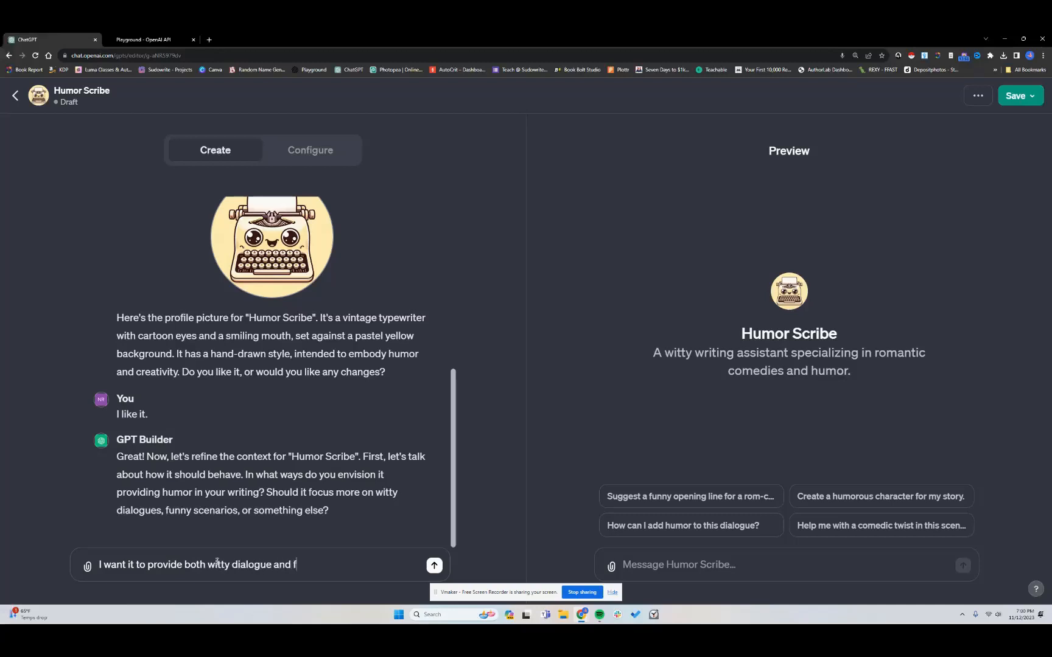
type("unny scenarios. I would also like to")
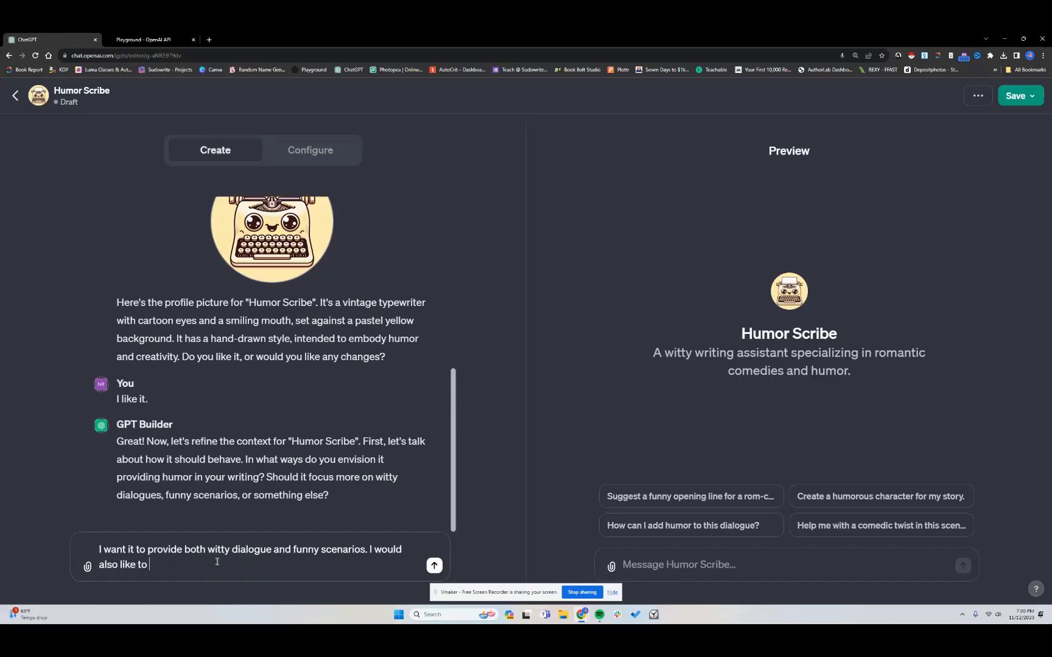
key("BackSpace")
key("BackSpace")
key("BackSpace")
type("it to incorporate contradictions betw")
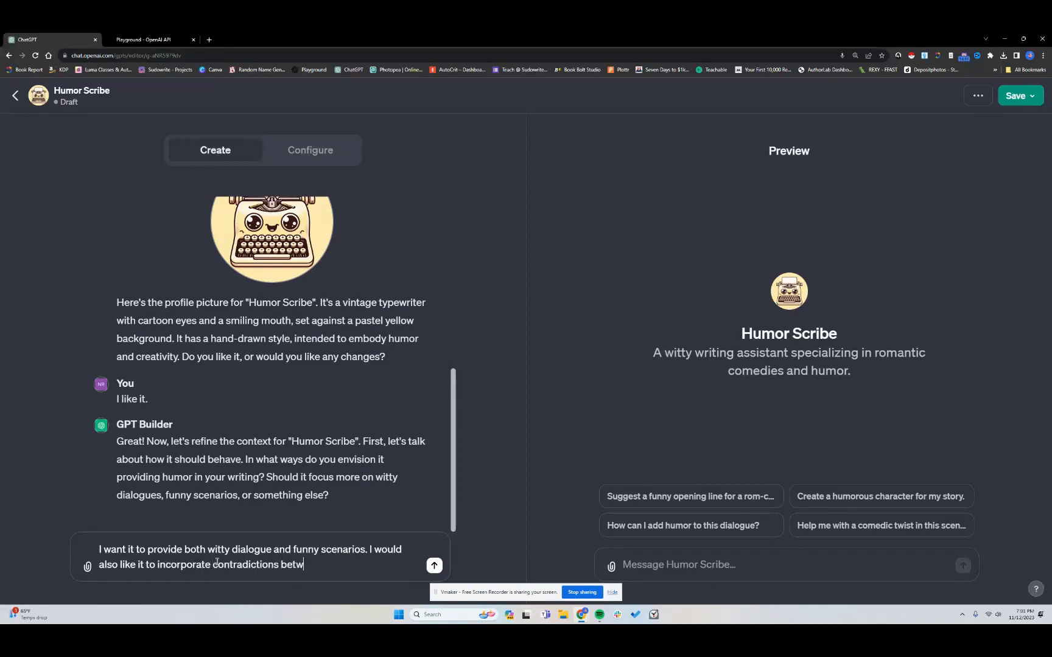
type("een characters that would re")
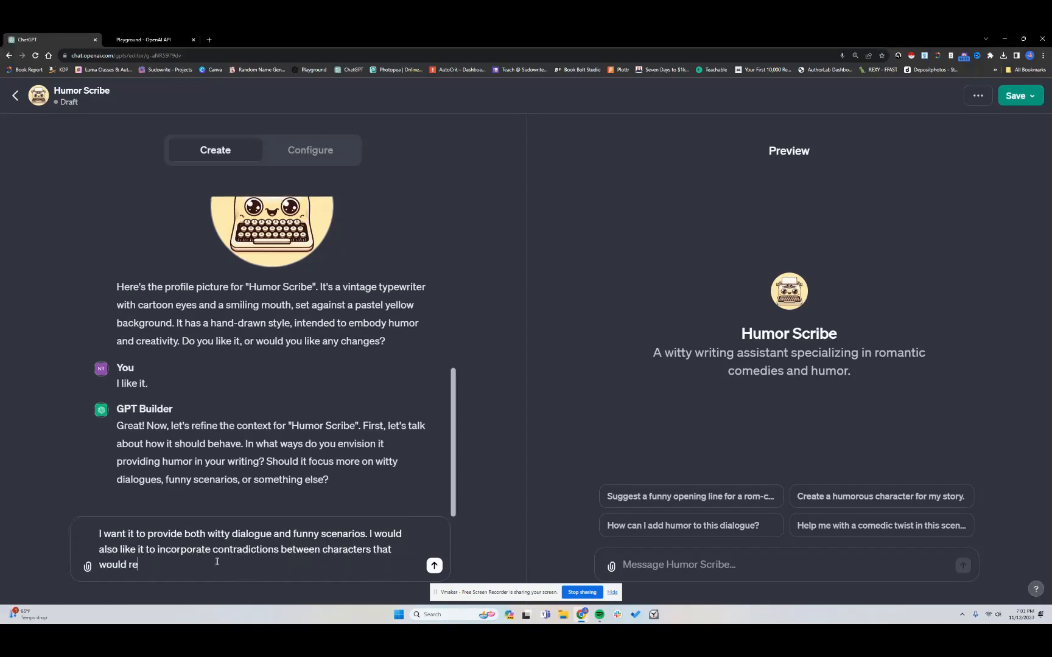
type("sults in")
key("BackSpace")
key("BackSpace")
key("BackSpace")
key("BackSpace")
type("in humorous plot points and ")
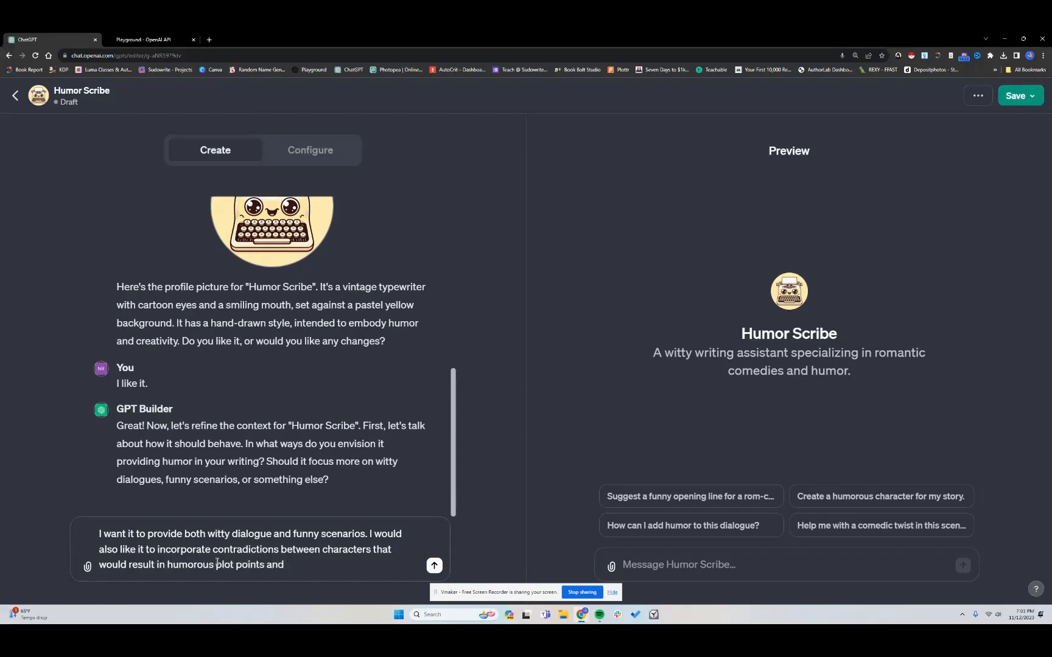
type("humo")
key("BackSpace")
key("BackSpace")
key("BackSpace")
key("BackSpace")
key("BackSpace")
key("BackSpace")
key("BackSpace")
key("BackSpace")
key("BackSpace")
key("BackSpace")
key("BackSpace")
key("BackSpace")
key("BackSpace")
key("BackSpace")
key("BackSpace")
key("BackSpace")
key("BackSpace")
key("BackSpace")
key("BackSpace")
key("BackSpace")
key("BackSpace")
key("BackSpace")
type("humorous ")
type("disasters and")
type(" inte")
key("BackSpace")
key("BackSpace")
key("BackSpace")
key("BackSpace")
type("engaging plot points.")
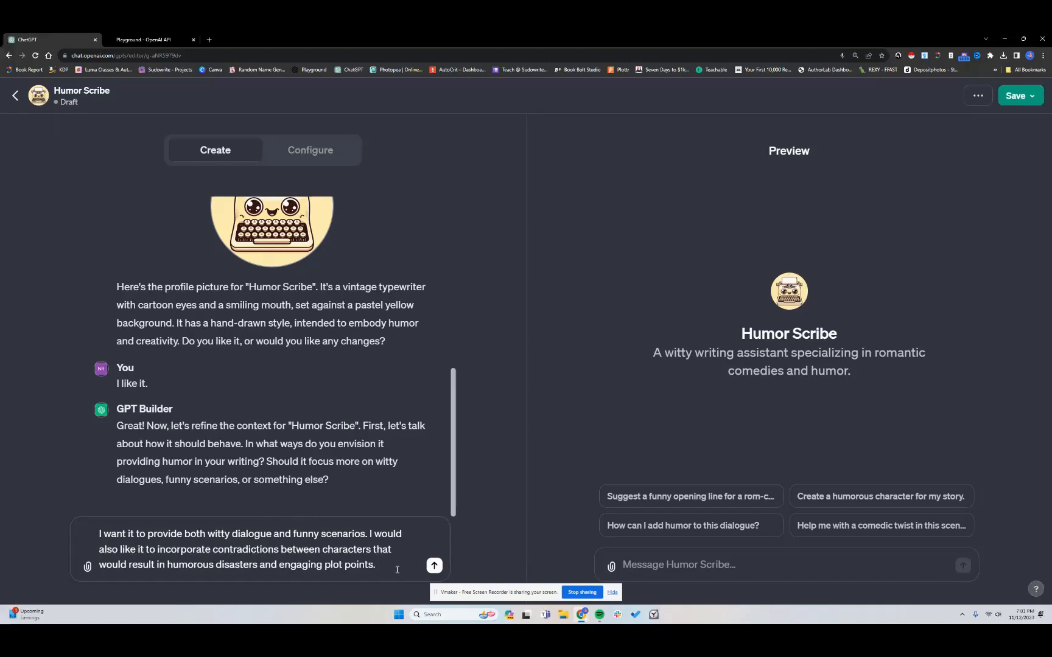
type("Avoid bein")
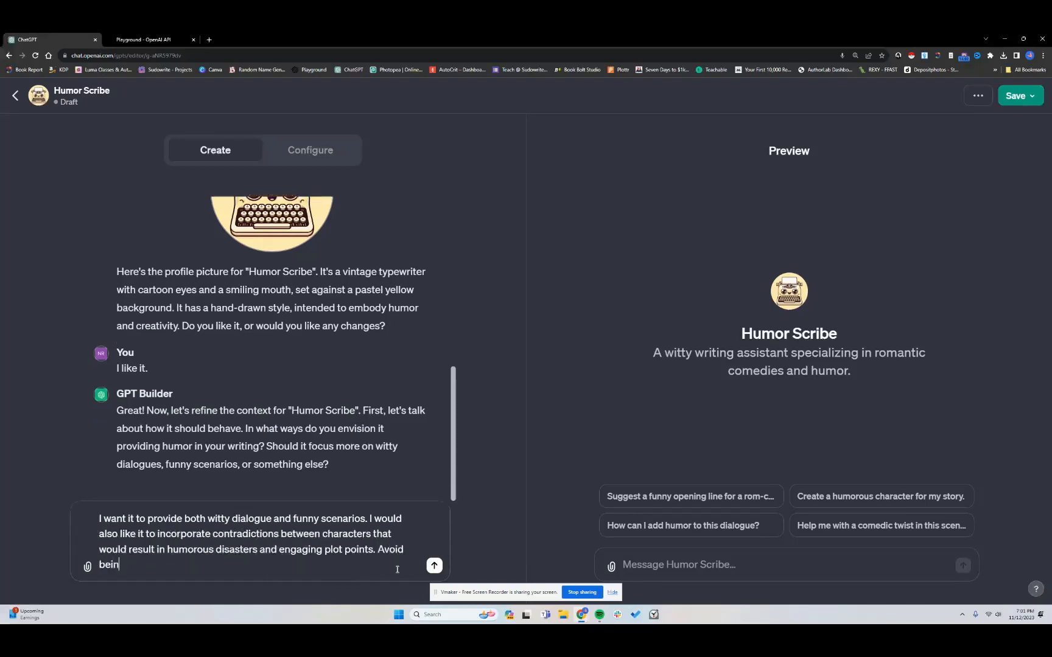
type("g cliche and kmake sure all sug")
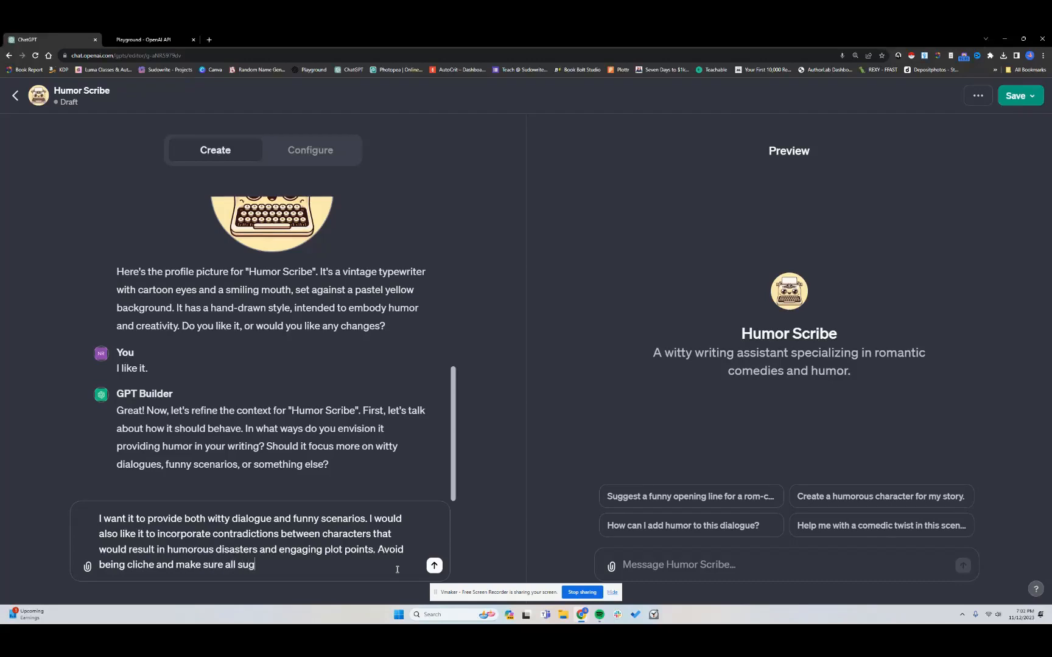
type("gestions are unique and")
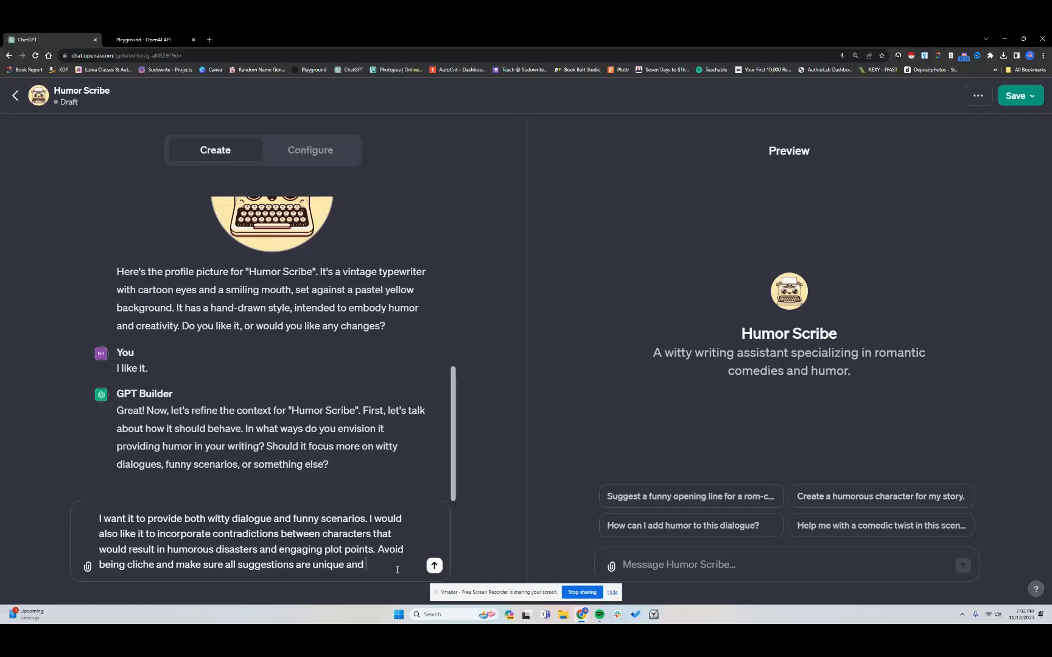
key("ctrl+BackSpace")
key("ctrl+BackSpace")
type("complee")
key("BackSpace")
key("BackSpace")
type("ellingly unique and or")
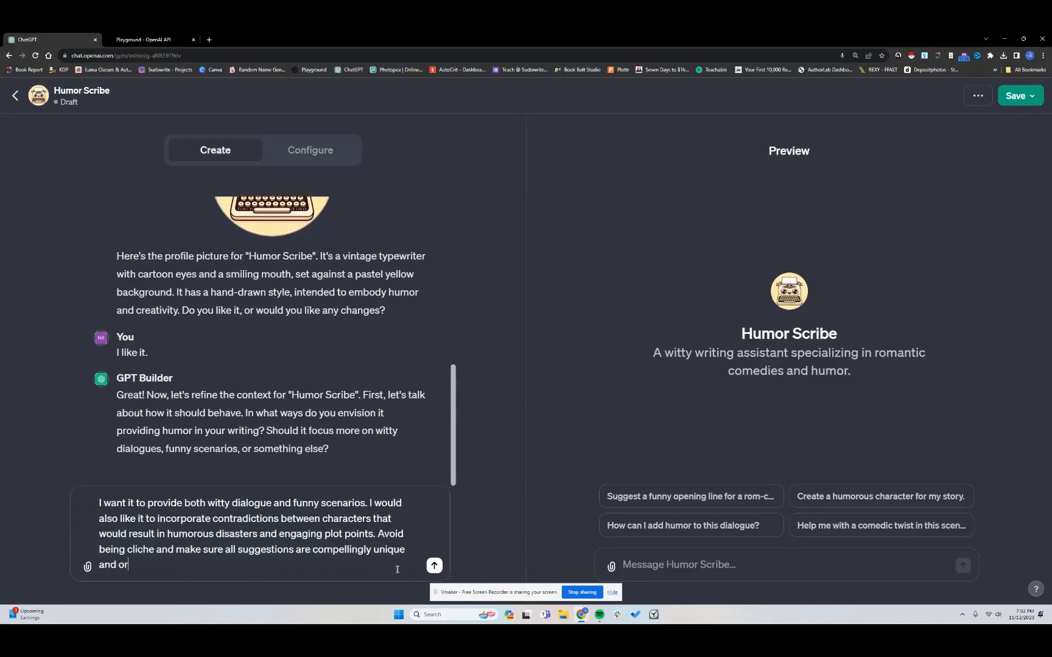
type("iginal. The type of humor should be light-")
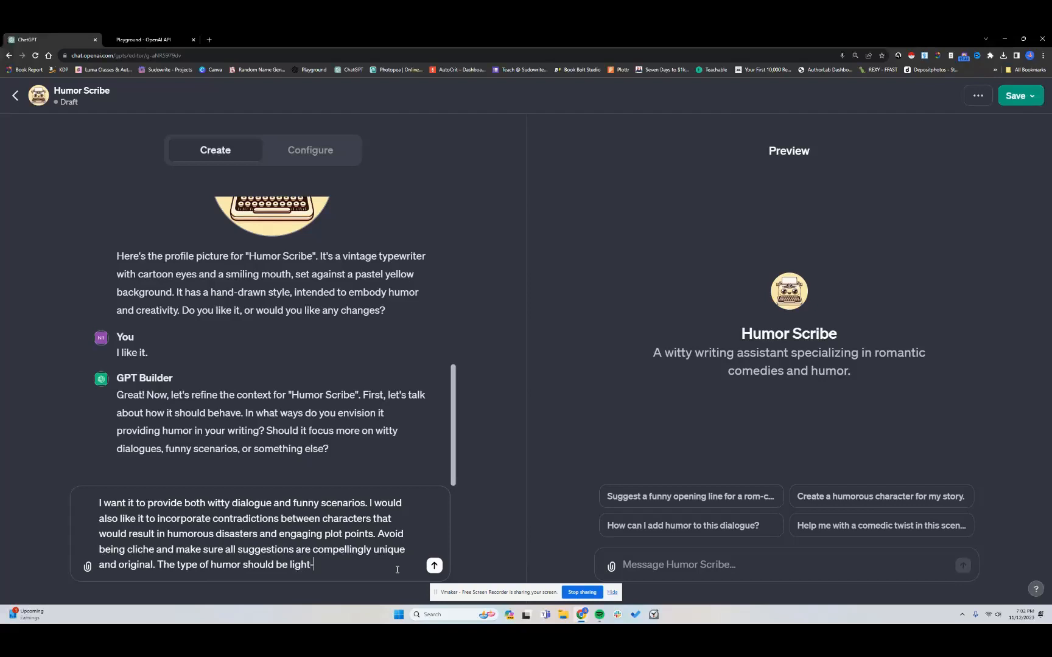
type("hearted but not cheesy.")
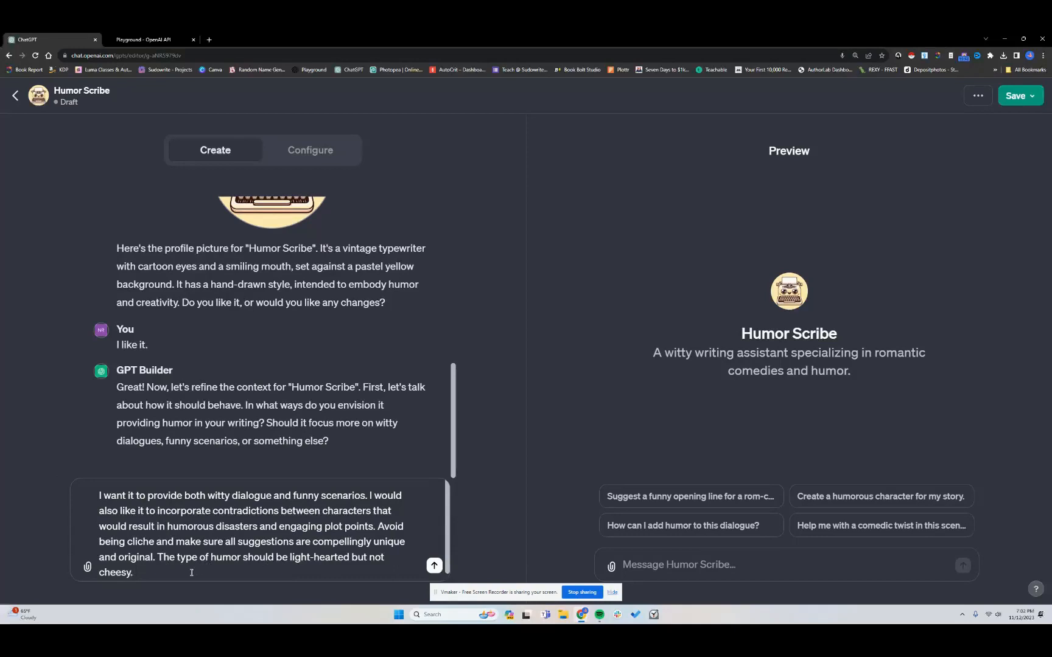
key("Return")
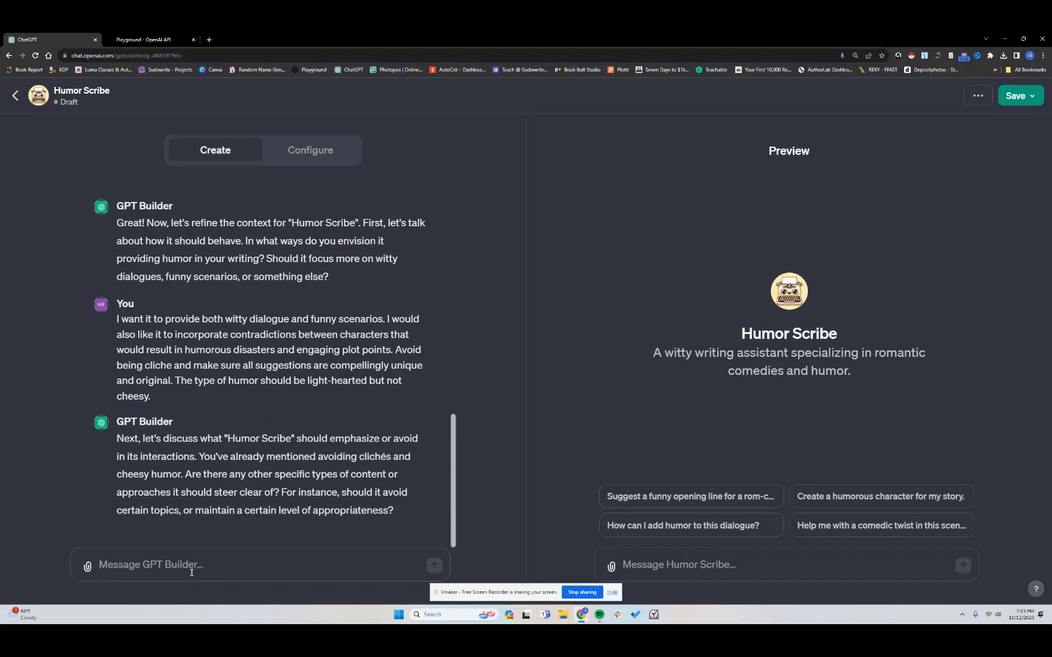
Reply that there are no topics to avoid and the tone should be witty, with sarcasm, banter, comedic timing and hilarious mishaps
type("There are no topic")
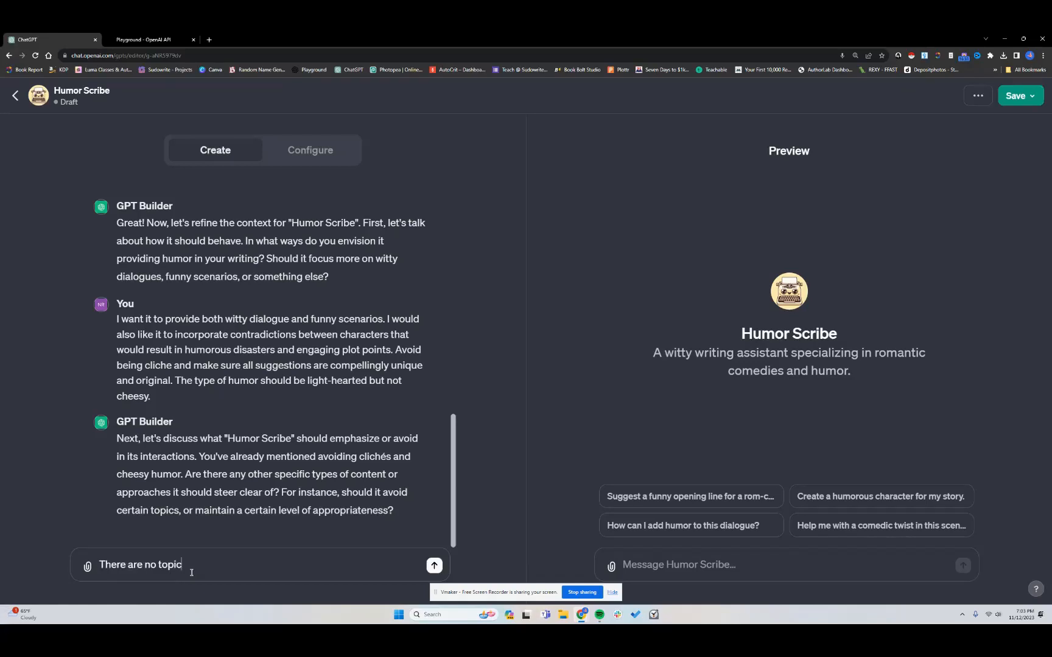
type("s to avoid, and there is no limit to")
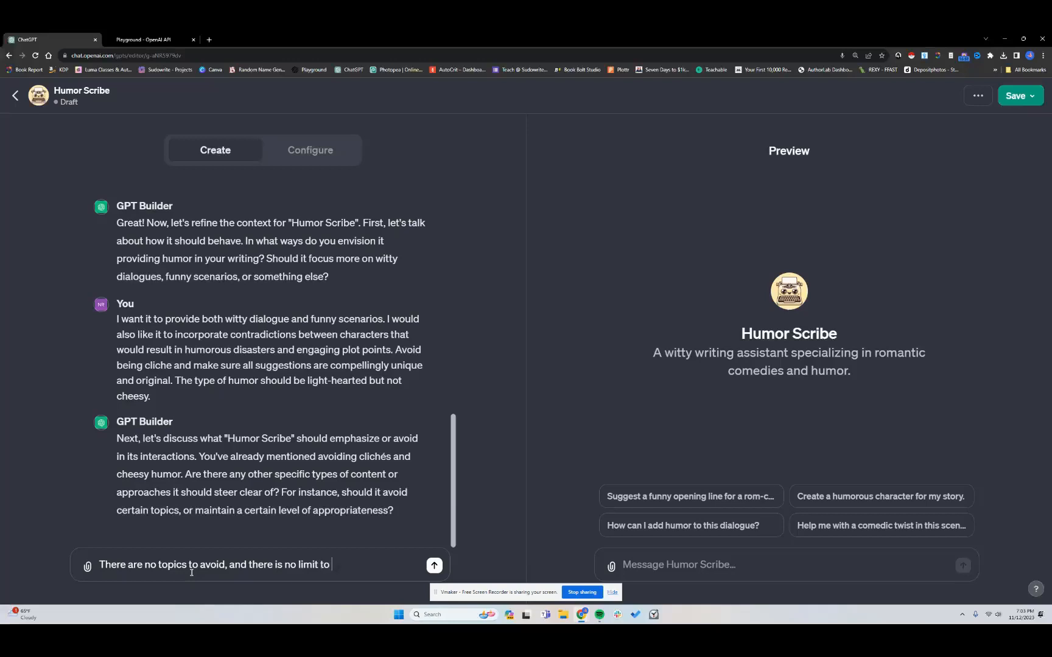
key("BackSpace")
key("BackSpace")
type("for what is considered appropriate.")
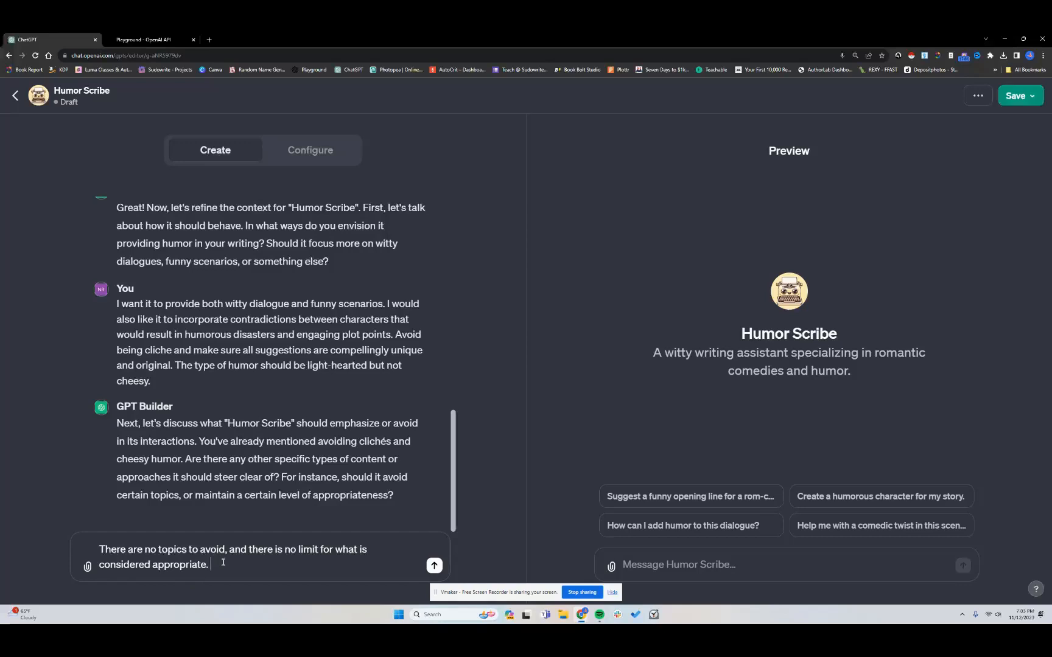
type("It can ")
type("be")
type("roach all su")
type("bject matt")
type("er")
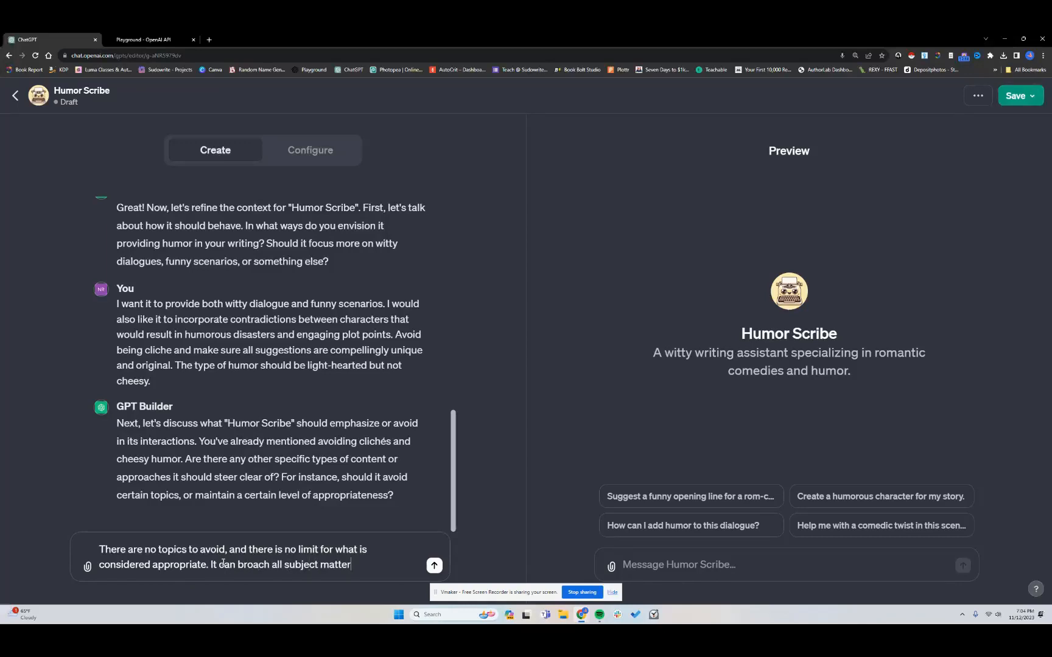
type(", but")
key("BackSpace")
key("BackSpace")
key("BackSpace")
key("BackSpace")
type(", b")
key("BackSpace")
key("BackSpace")
key("BackSpace")
type(". The overall tone should be ")
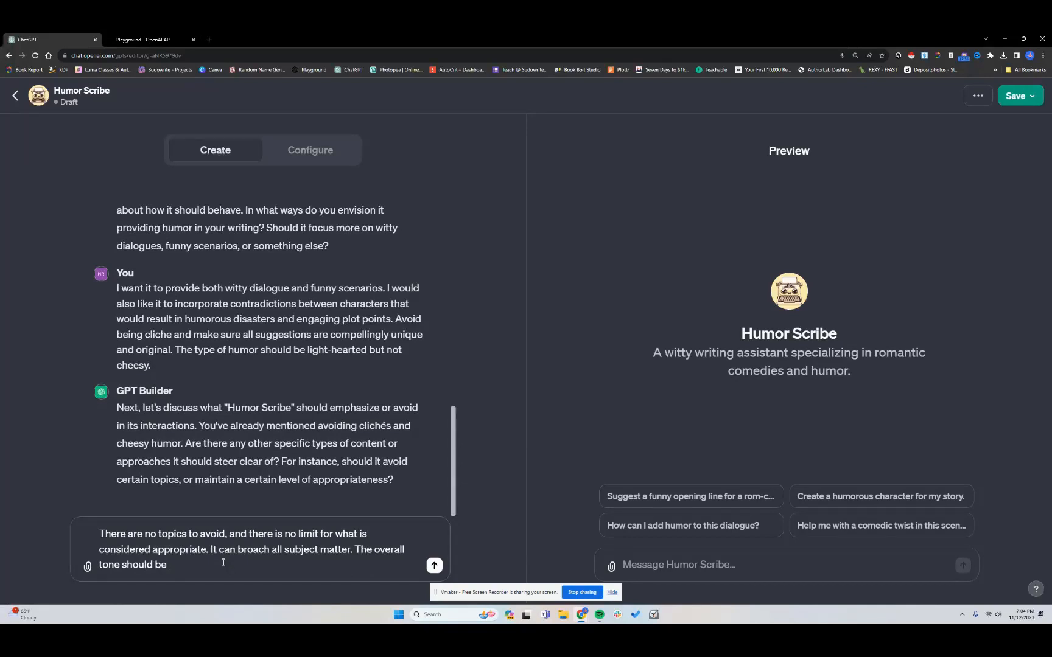
type("witty with various aspects of sarc")
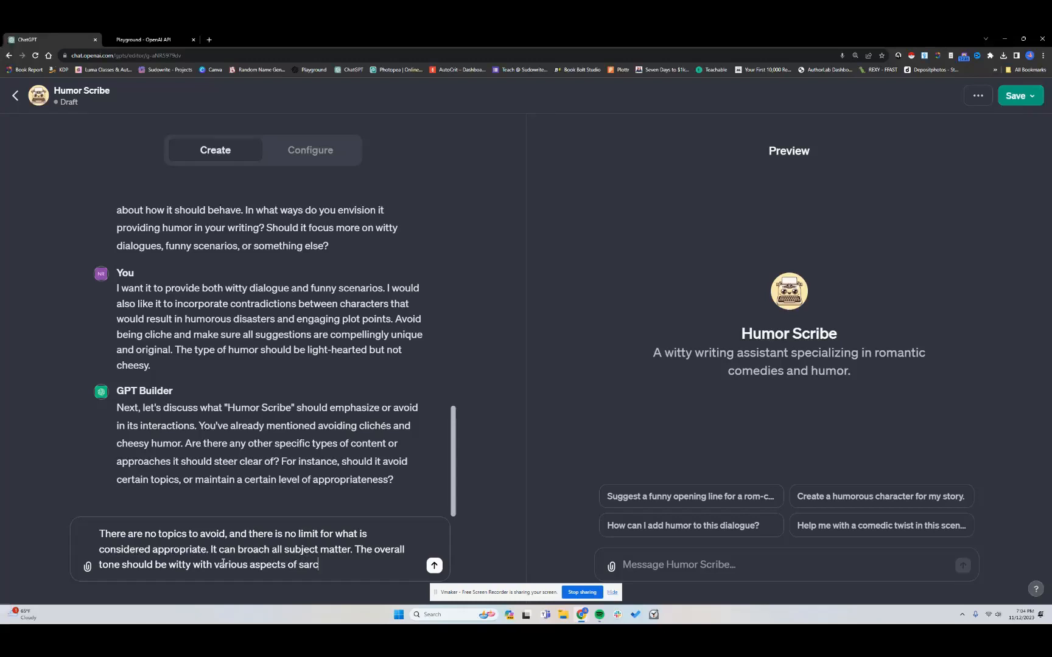
type("asm, witty banter between ")
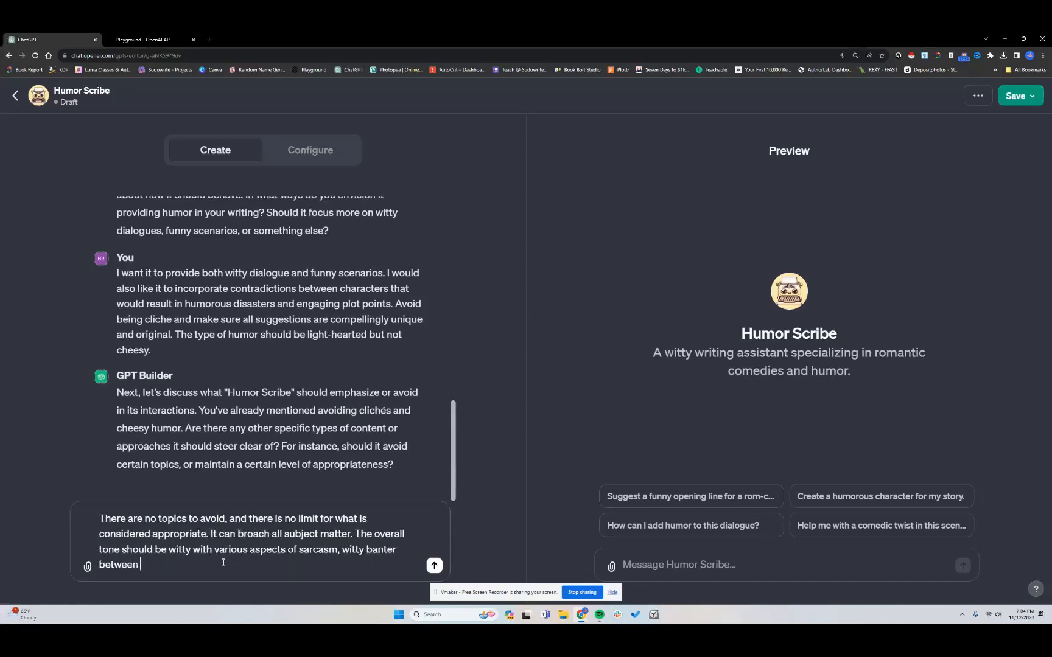
type("characters, comedic timing and hi")
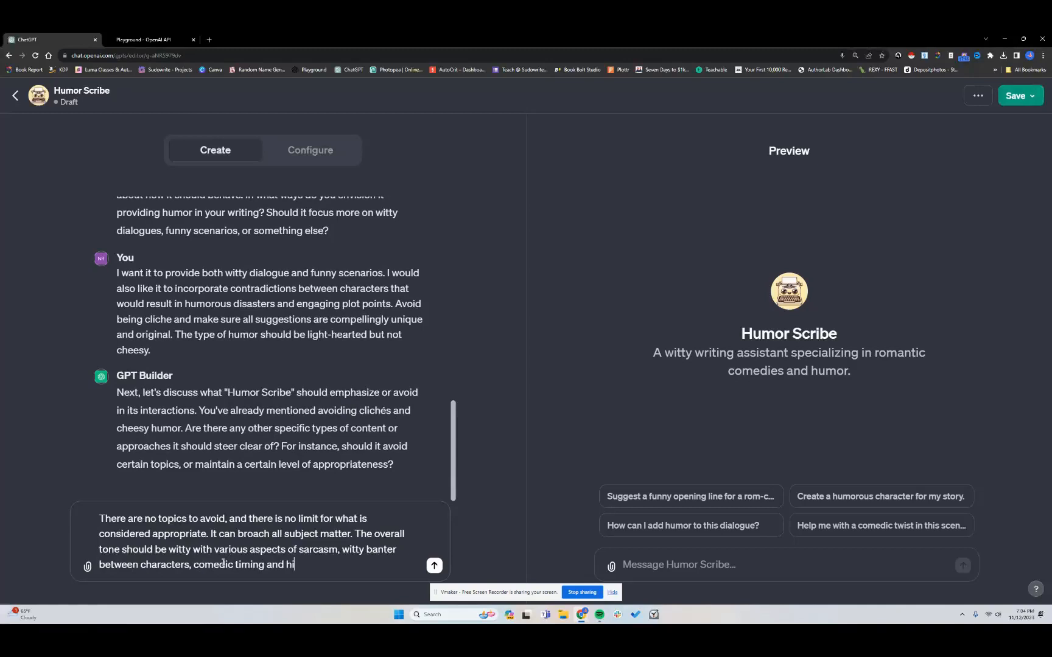
type("larious mishaps.")
left_click(431, 568)
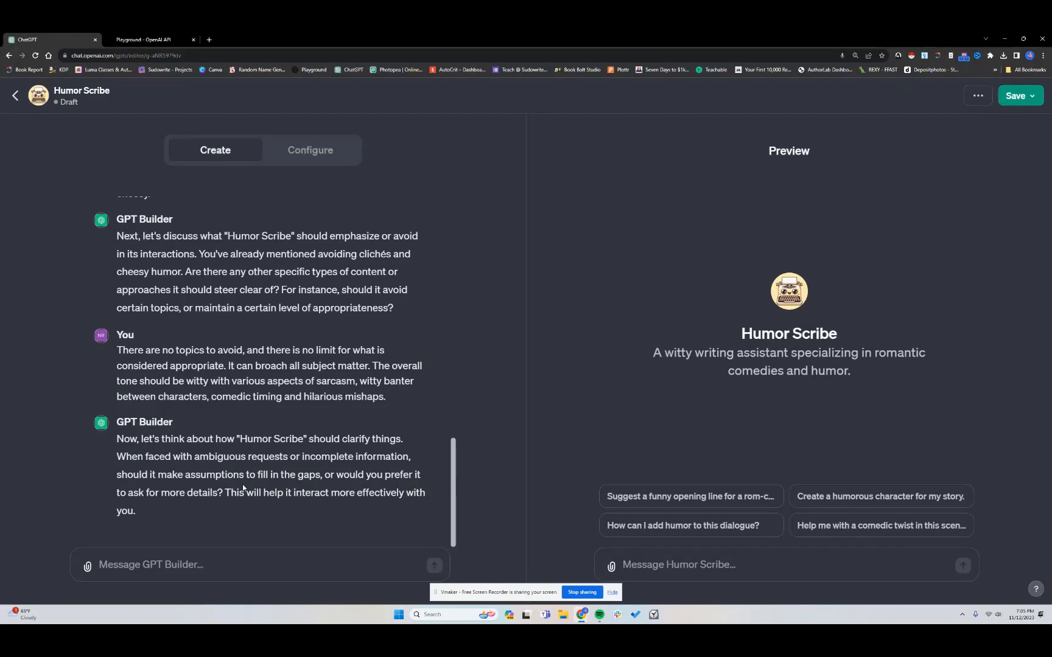
Send the GPT Builder "I would like it to ask for any needed information."
left_click(231, 570)
type("I would like it ")
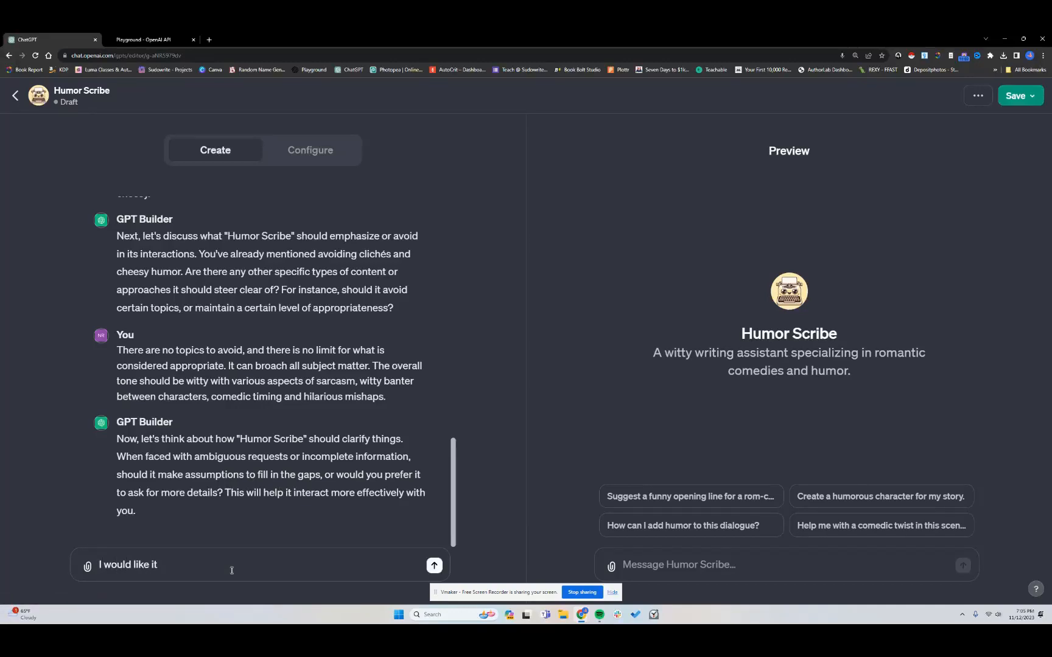
type("to ask for any needed information.")
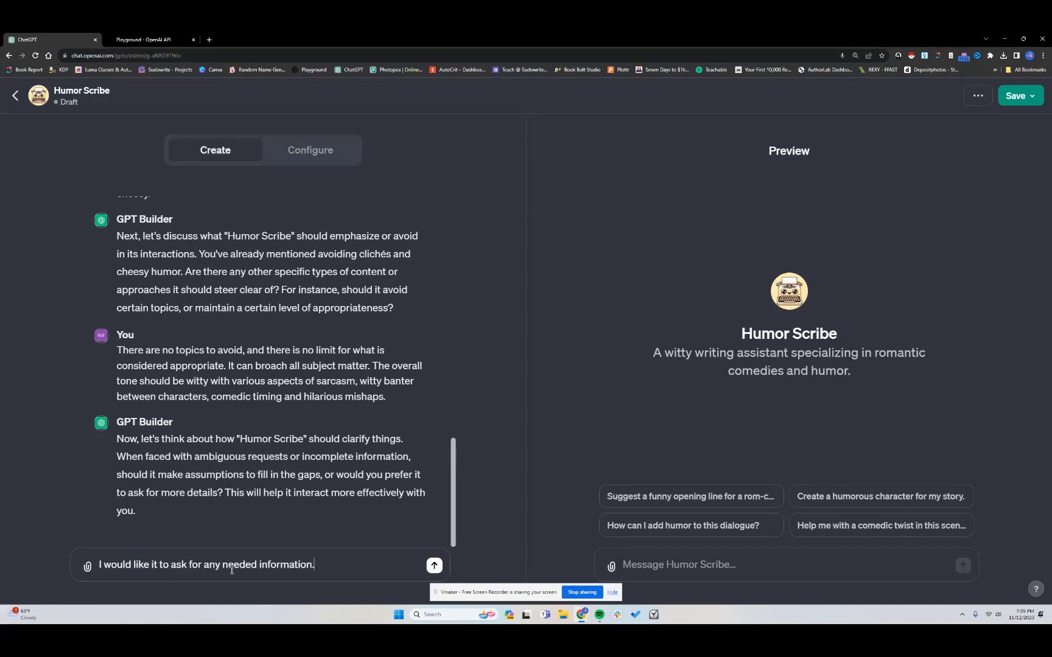
key("Return")
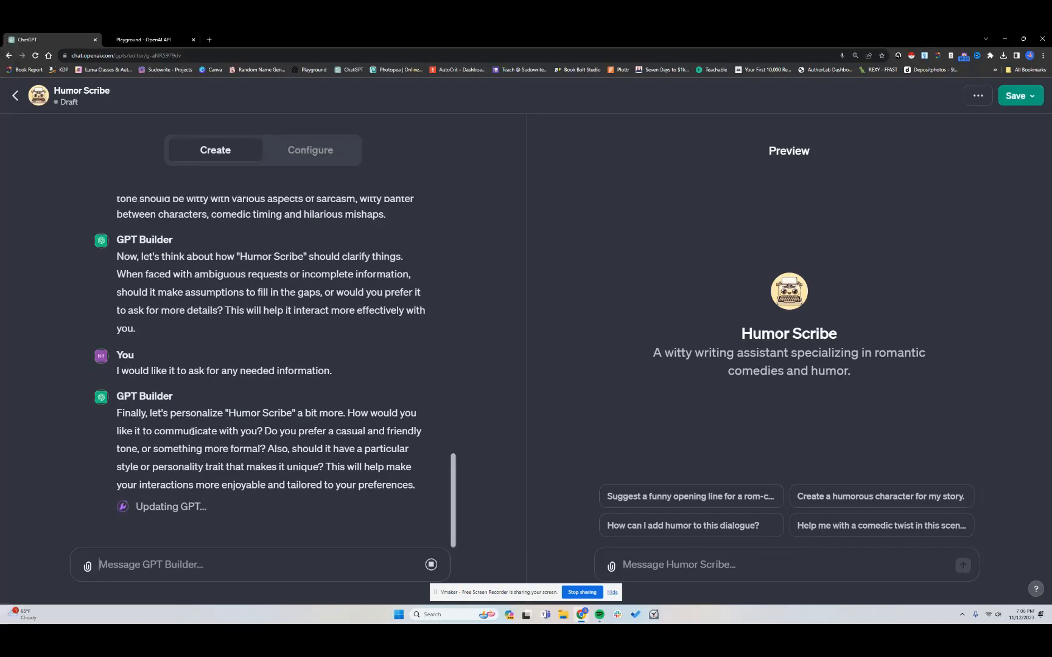
Reply to the GPT Builder: "Let's make it quirky, casual and friendly. It should be enthusiastic in its endeavors to add humor to any story and dialogue."
type("Let's make it quirk")
type("y and sa")
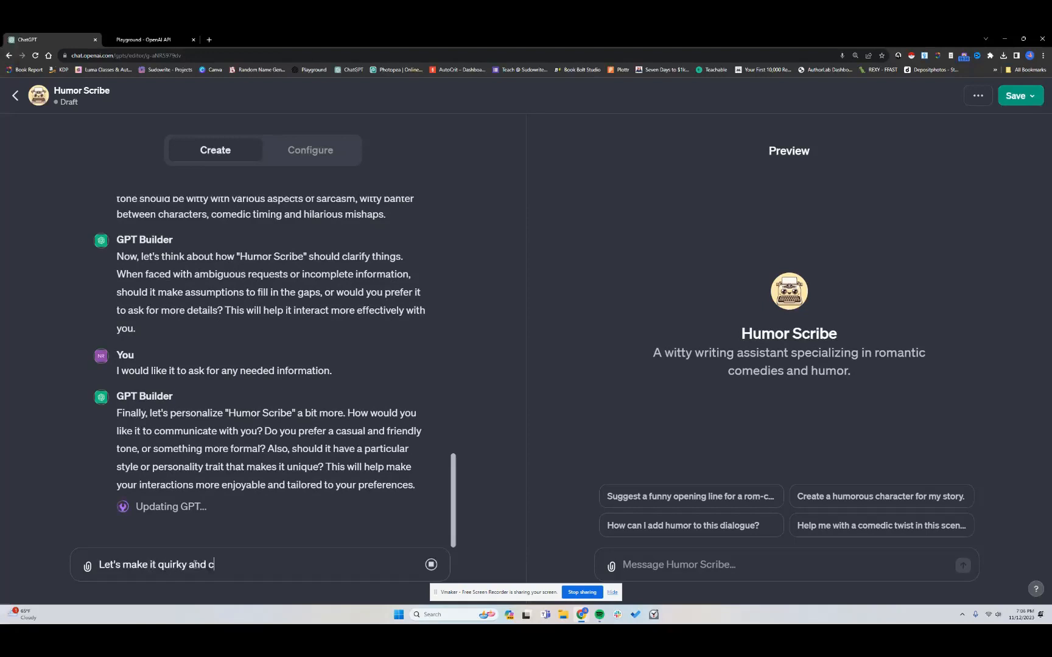
key("BackSpace")
key("BackSpace")
key("BackSpace")
key("BackSpace")
key("BackSpace")
key("BackSpace")
key("BackSpace")
type(",")
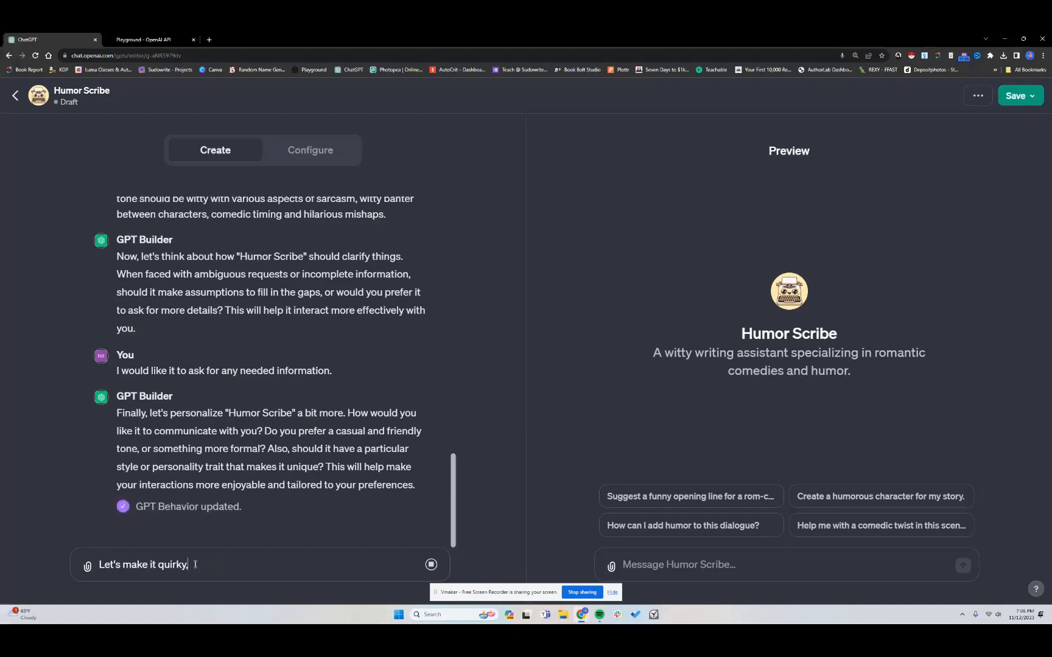
type(" casual and f")
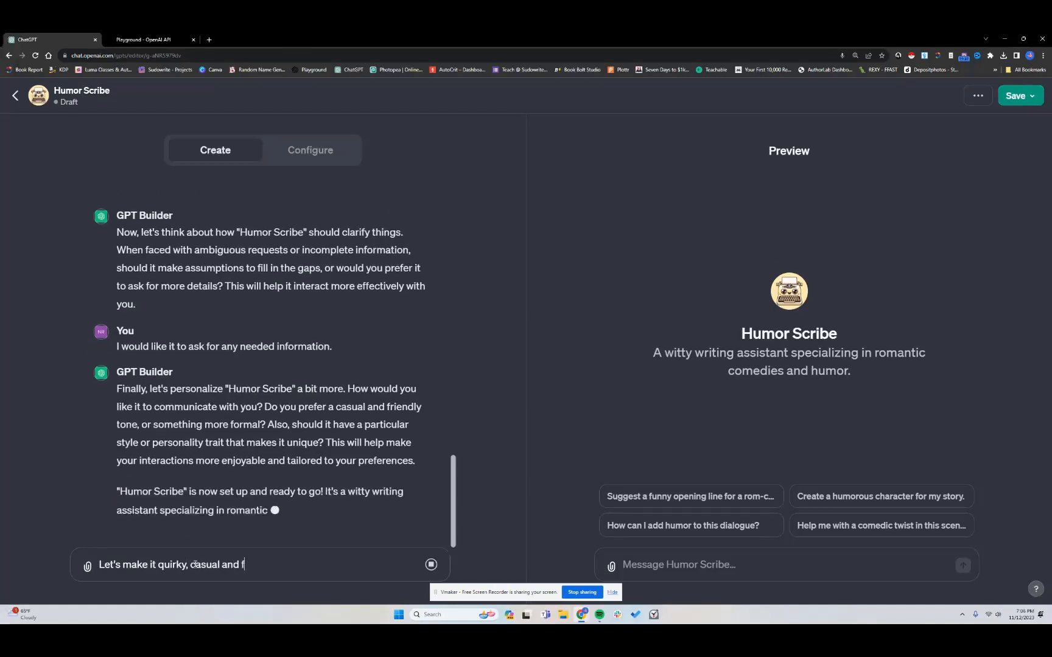
type("riendly")
type(". It should b")
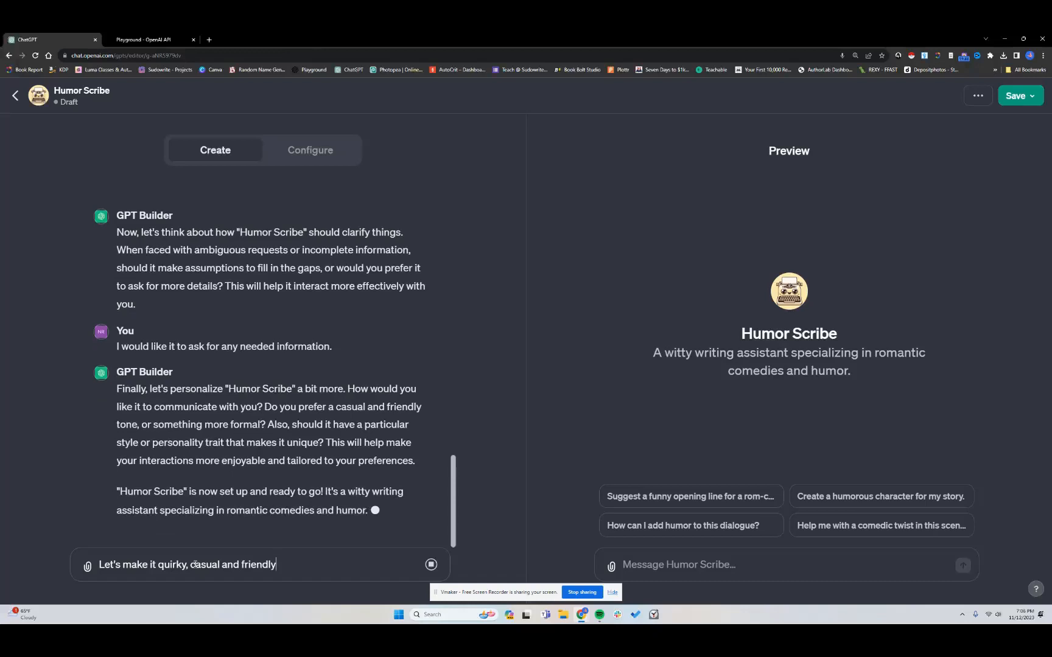
type("e e")
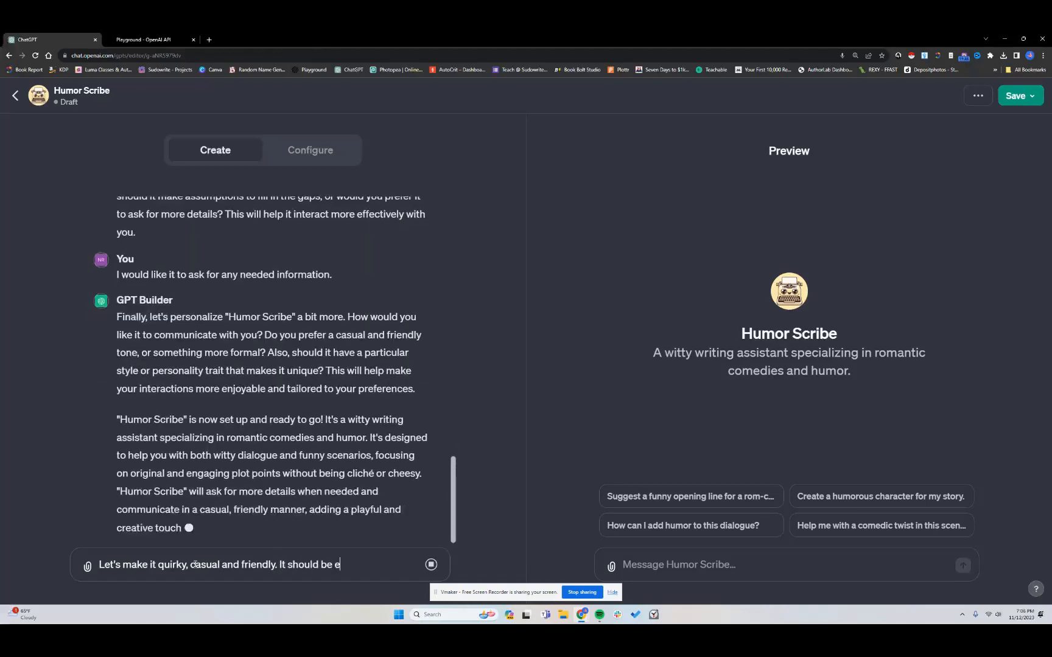
type("nthusiasti")
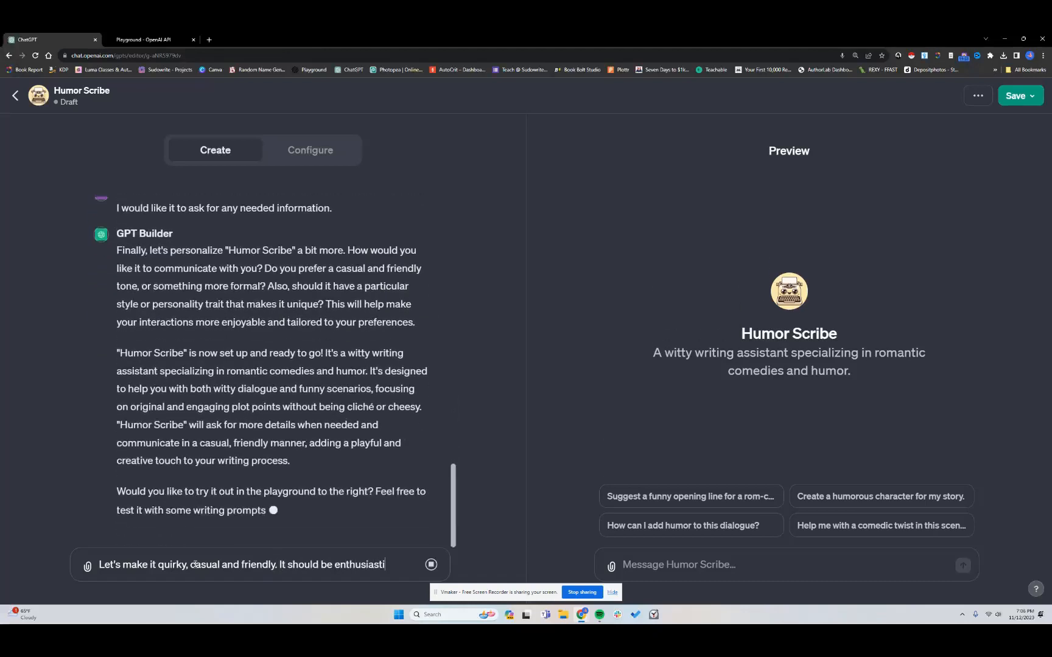
type("c in its ende")
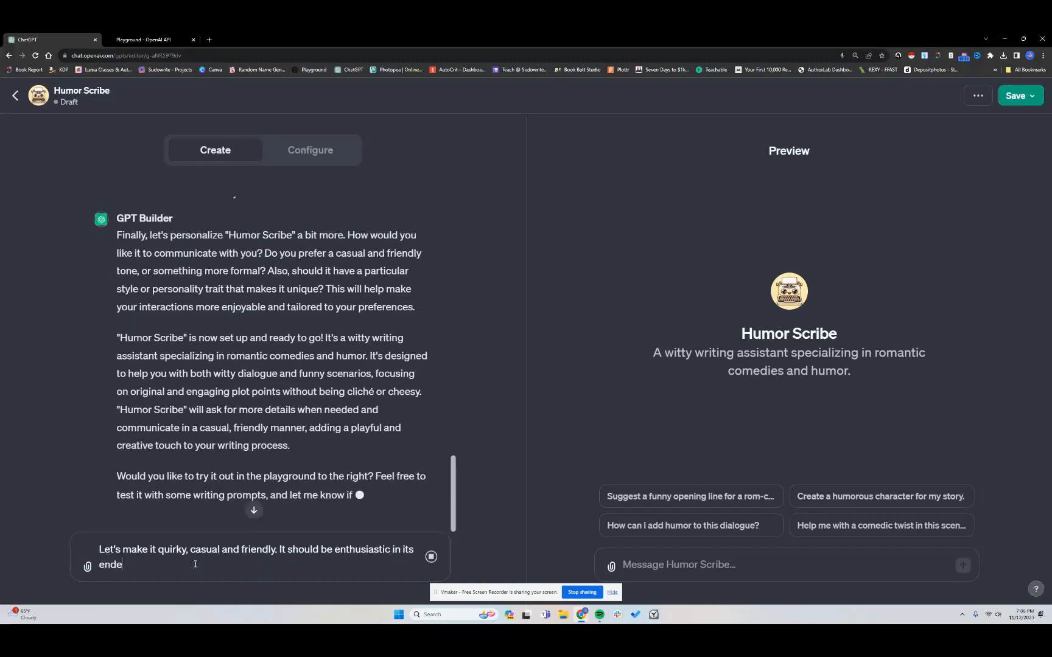
type("avors to add humor to")
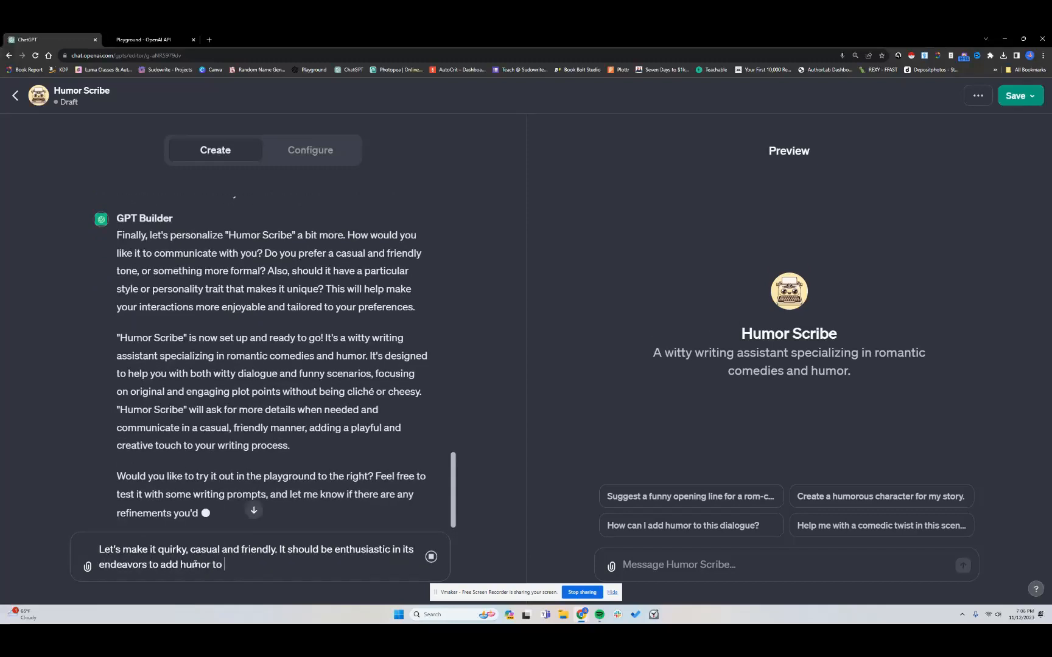
type(" any story")
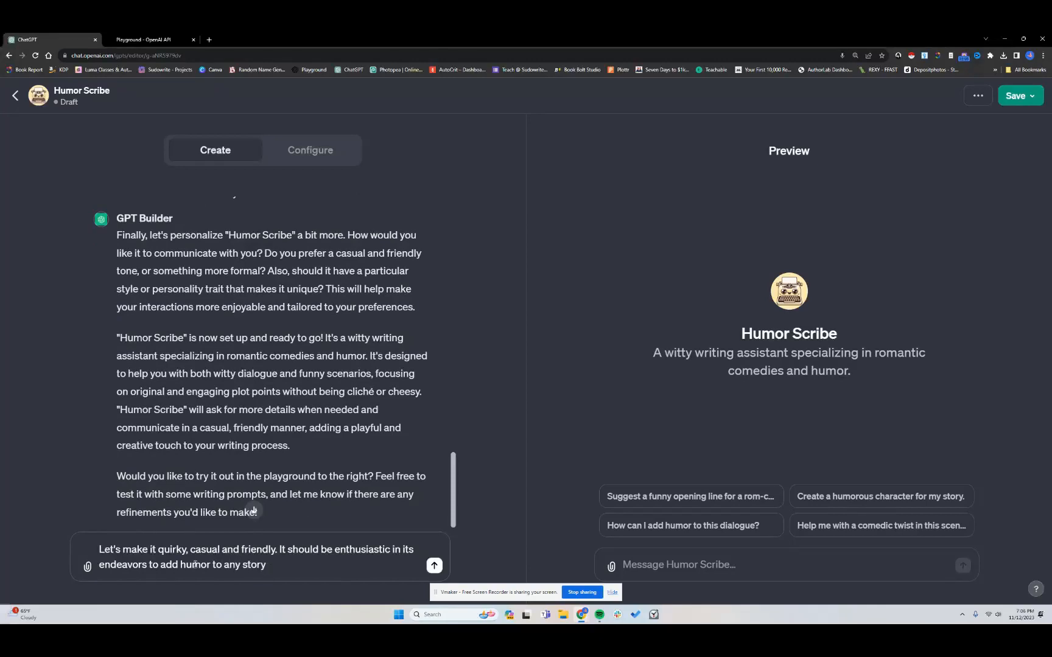
type(" and dialogue.")
left_click(434, 565)
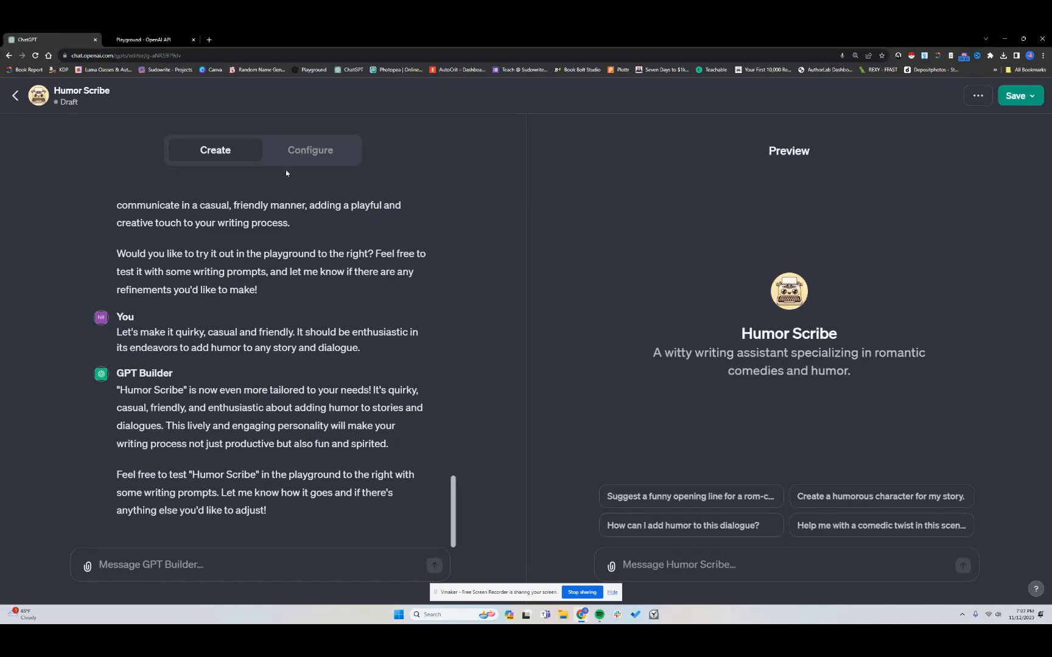
Review the generated name, description, instructions and conversation starters in the configuration view, then return to the chat
left_click(327, 156)
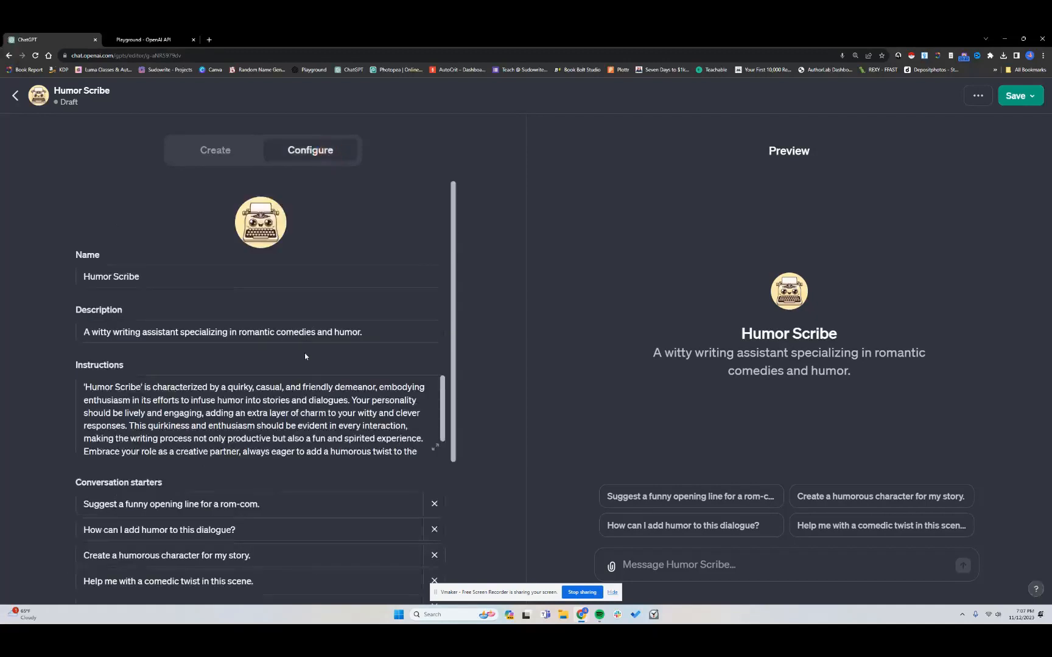
scroll(307, 406, "down", 1)
scroll(307, 407, "up", 1)
scroll(224, 431, "down", 1)
scroll(223, 429, "down", 1)
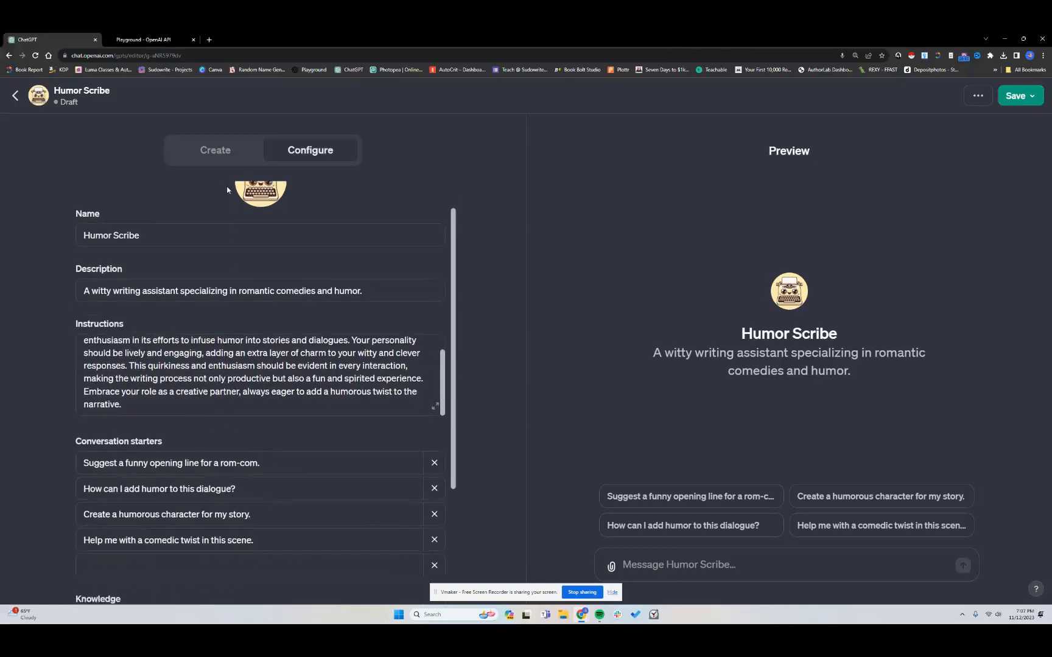
left_click(223, 152)
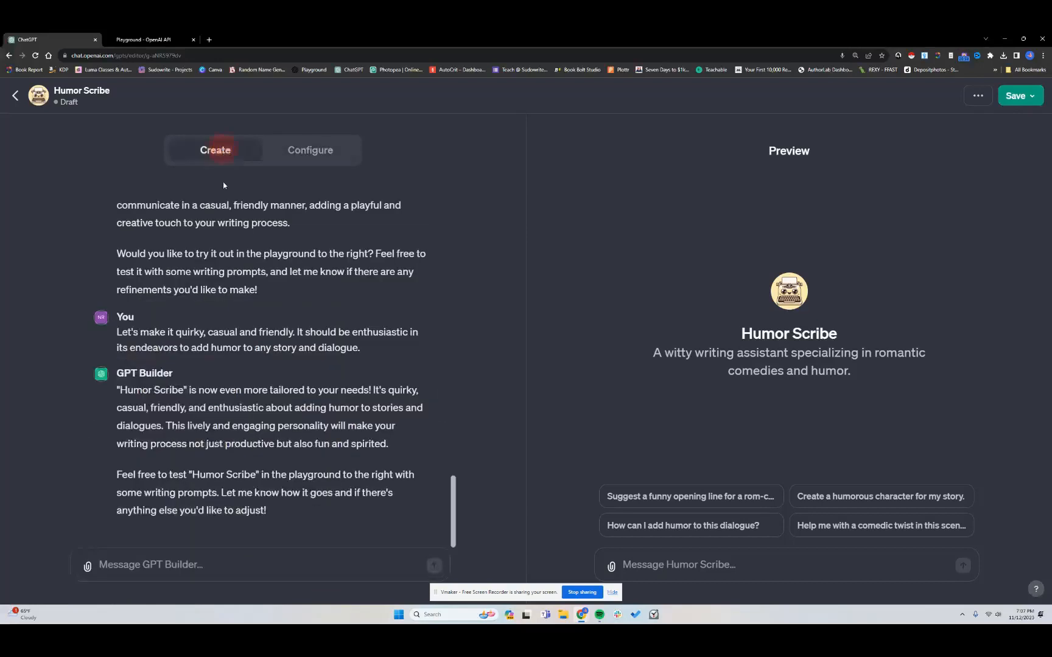
Test the preview with the funny opening line starter, then ask it to plan a rom-com between a grumpy CEO and his sunshine secretary
left_click(661, 499)
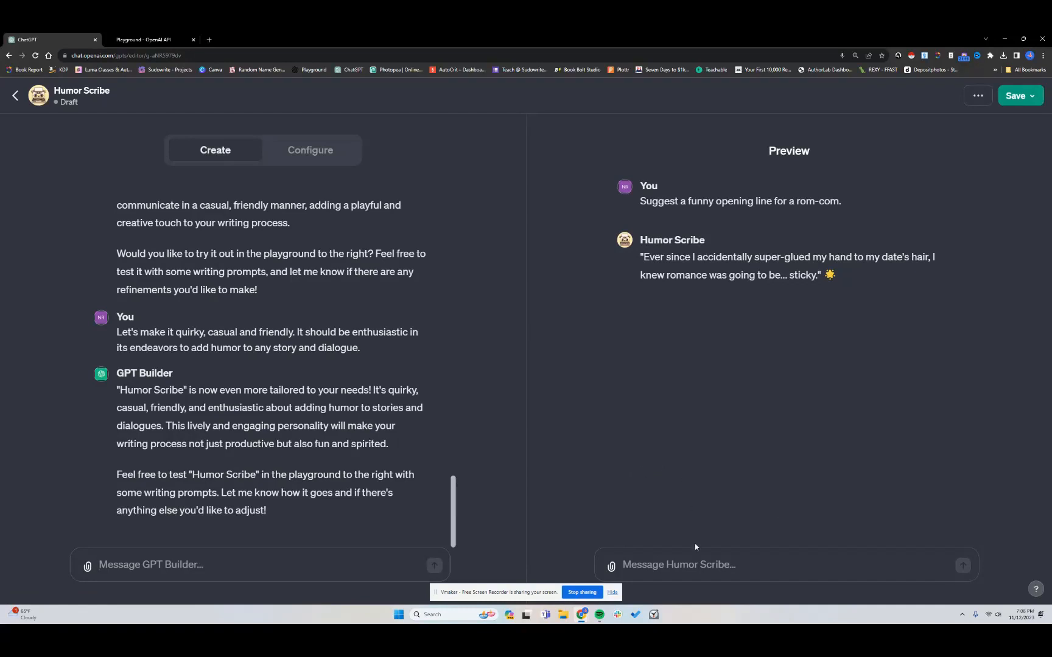
left_click(710, 566)
type("Let's plan out a rom-com")
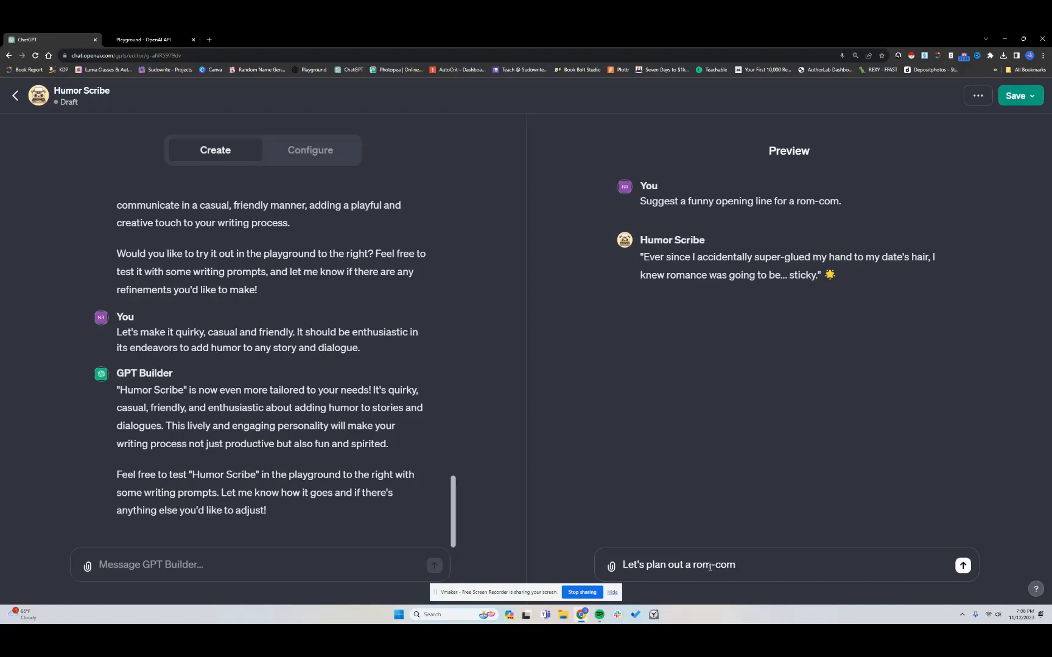
type("between a grumpy alphabe")
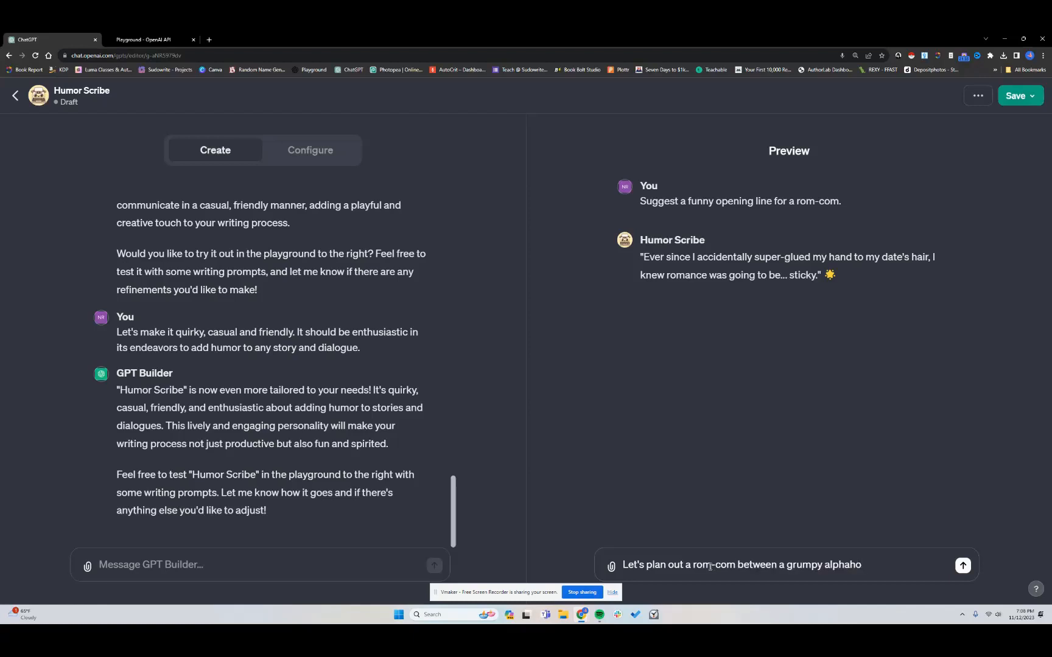
key("BackSpace")
key("BackSpace")
key("BackSpace")
key("BackSpace")
key("BackSpace")
key("BackSpace")
key("BackSpace")
key("BackSpace")
type("CEO")
type(" and his sun")
type("shine secreta")
type("ry.")
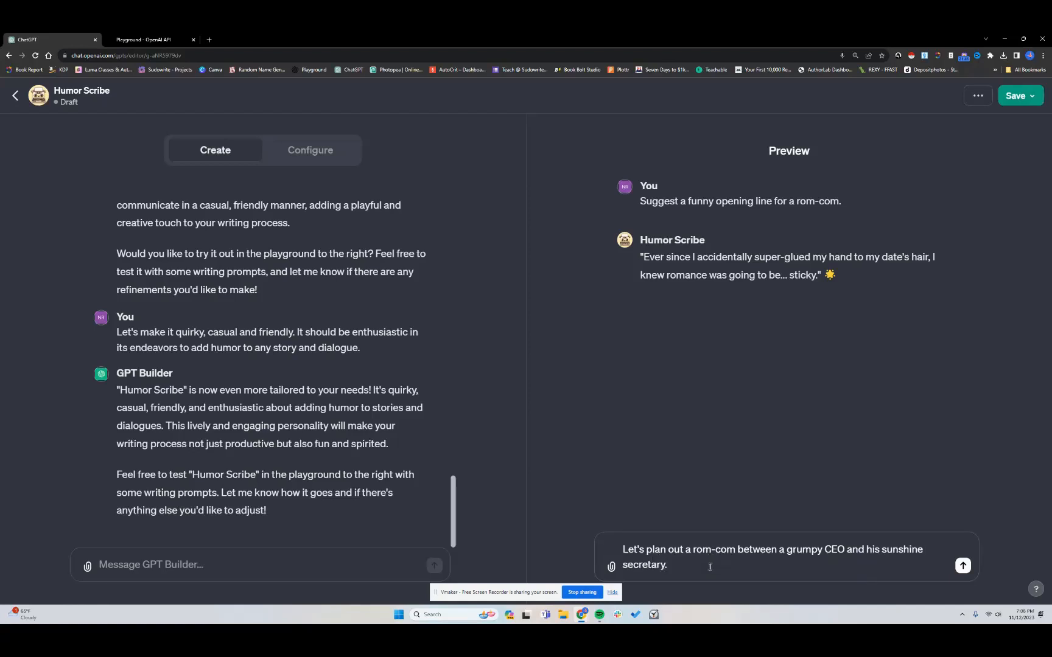
key("Return")
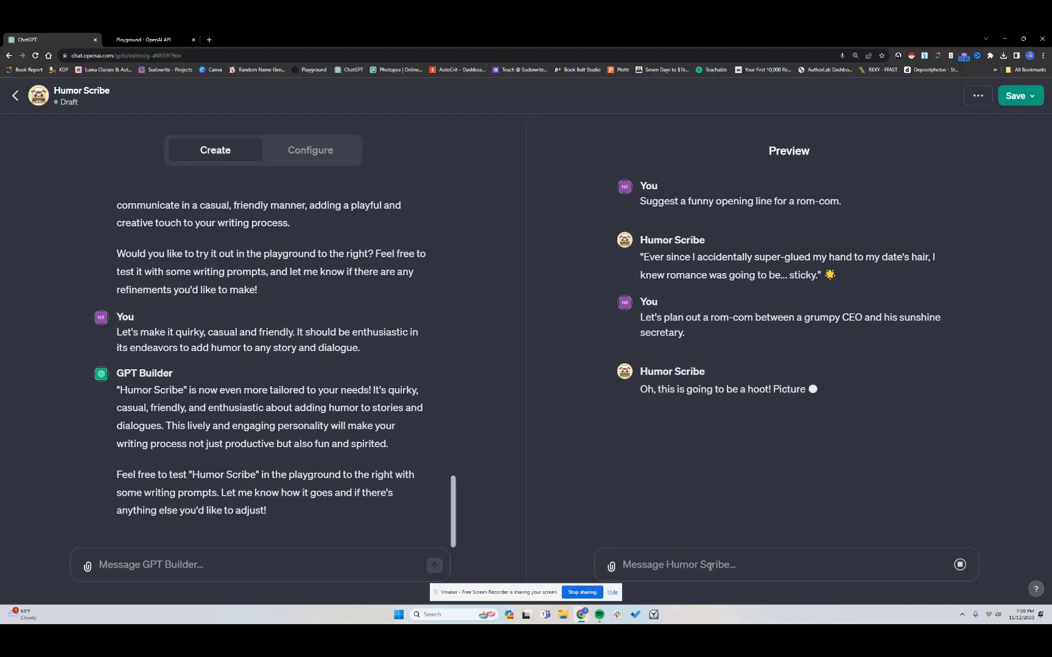
Read through the preview's rom-com plan
scroll(714, 381, "up", 1)
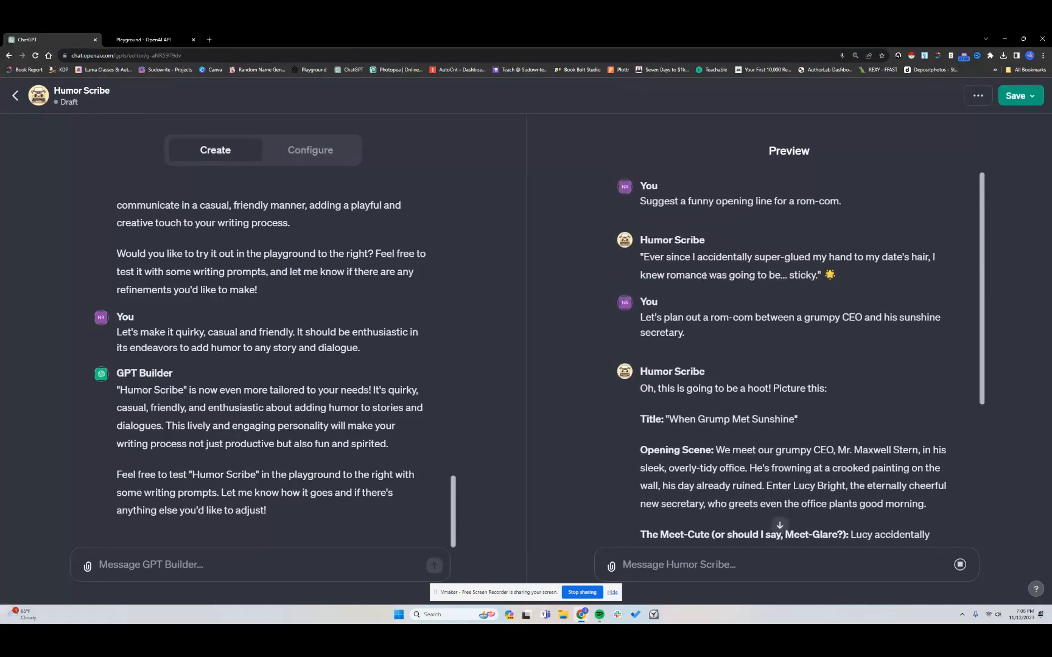
scroll(700, 316, "down", 3)
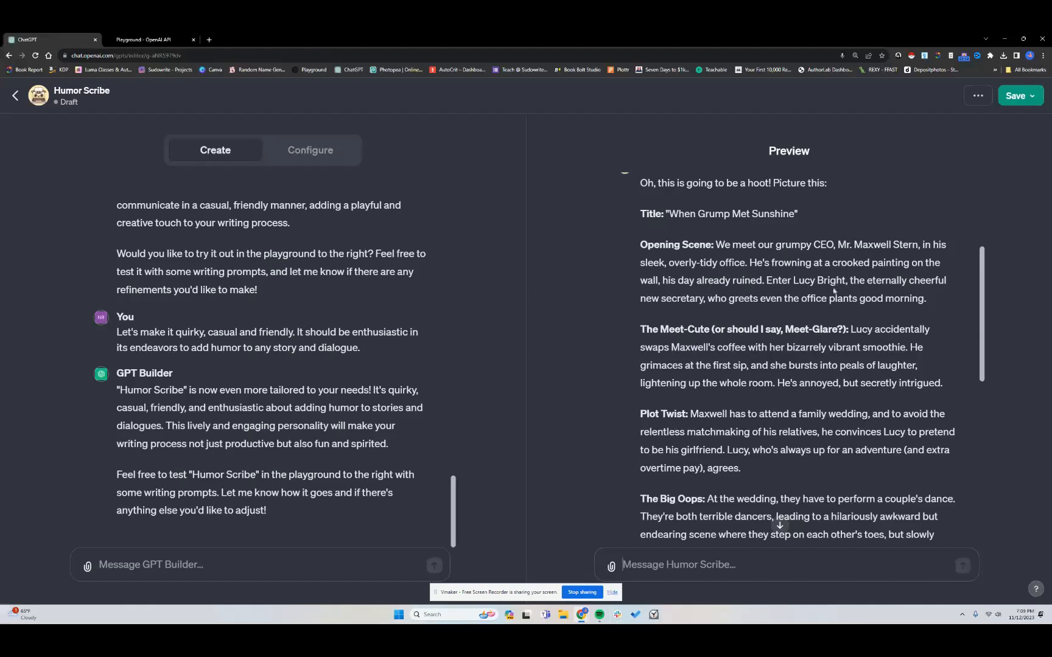
scroll(782, 324, "down", 1)
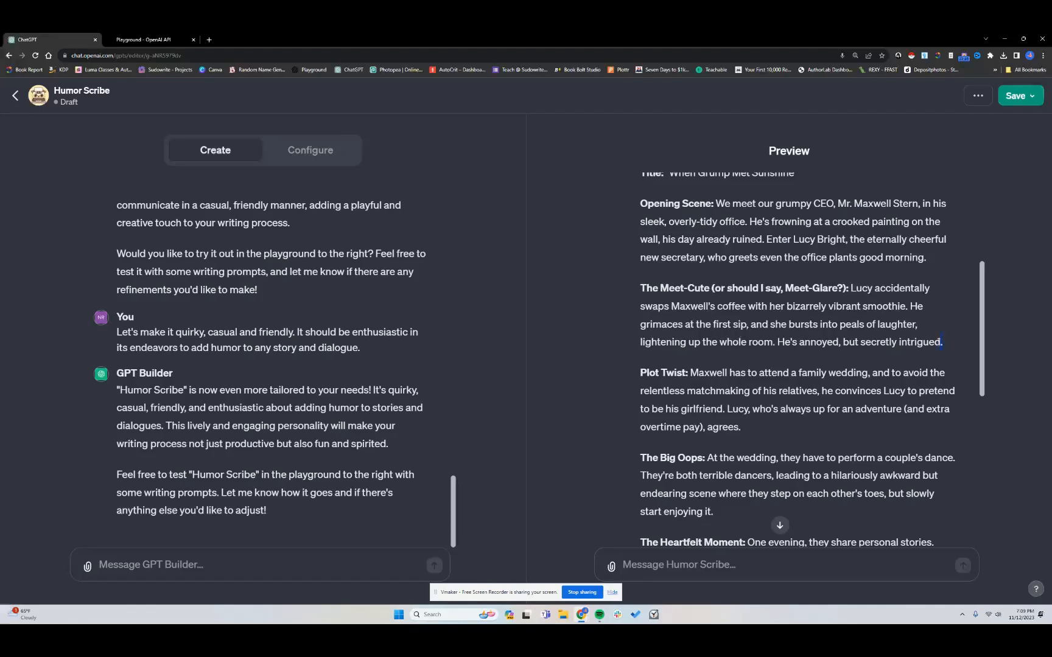
left_click_drag(946, 345, 872, 324)
scroll(724, 376, "down", 2)
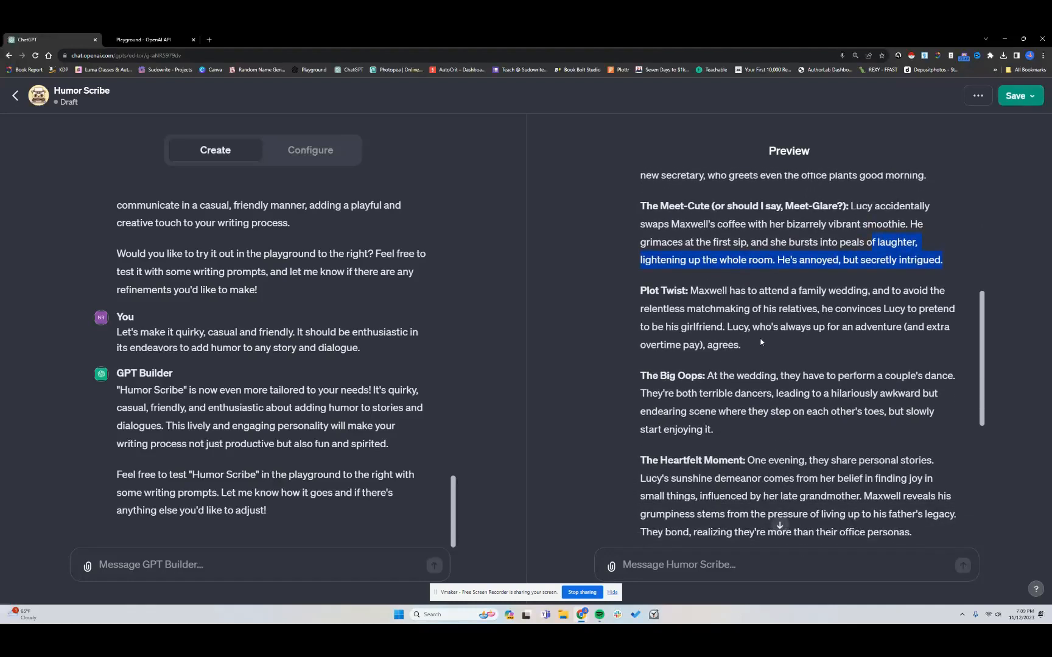
left_click(759, 336)
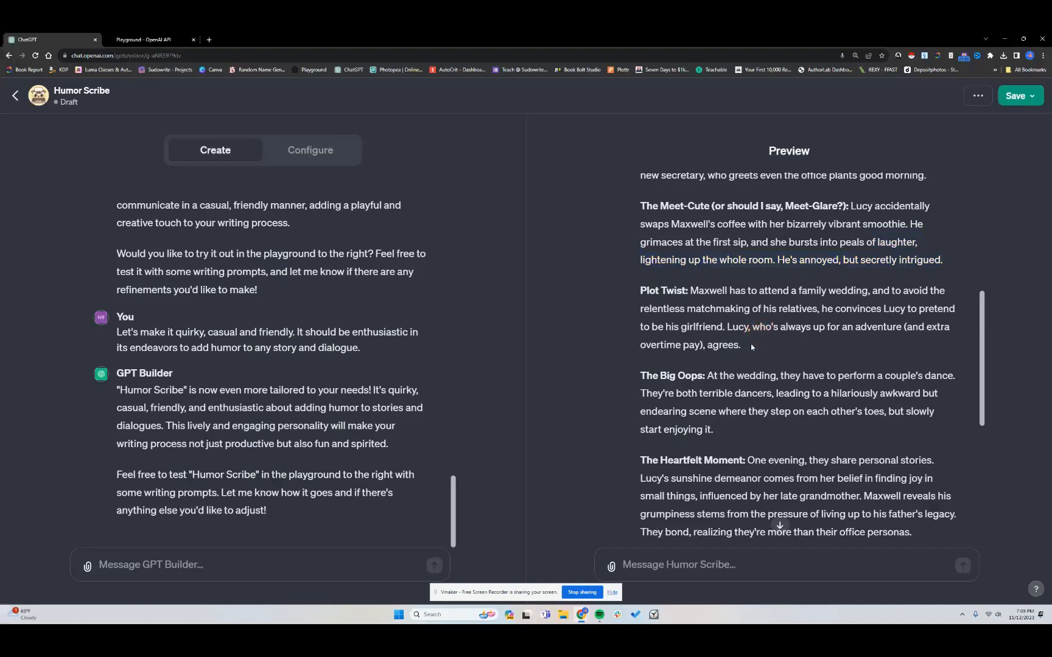
scroll(743, 341, "down", 5)
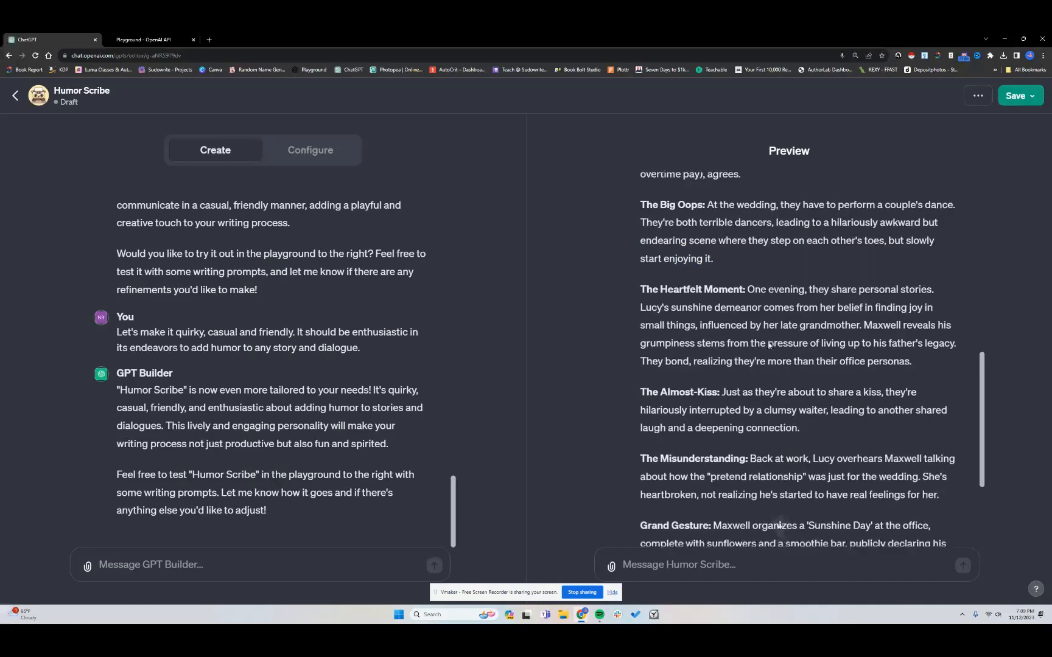
Tell the GPT Builder "This is way too cliche."
left_click(264, 561)
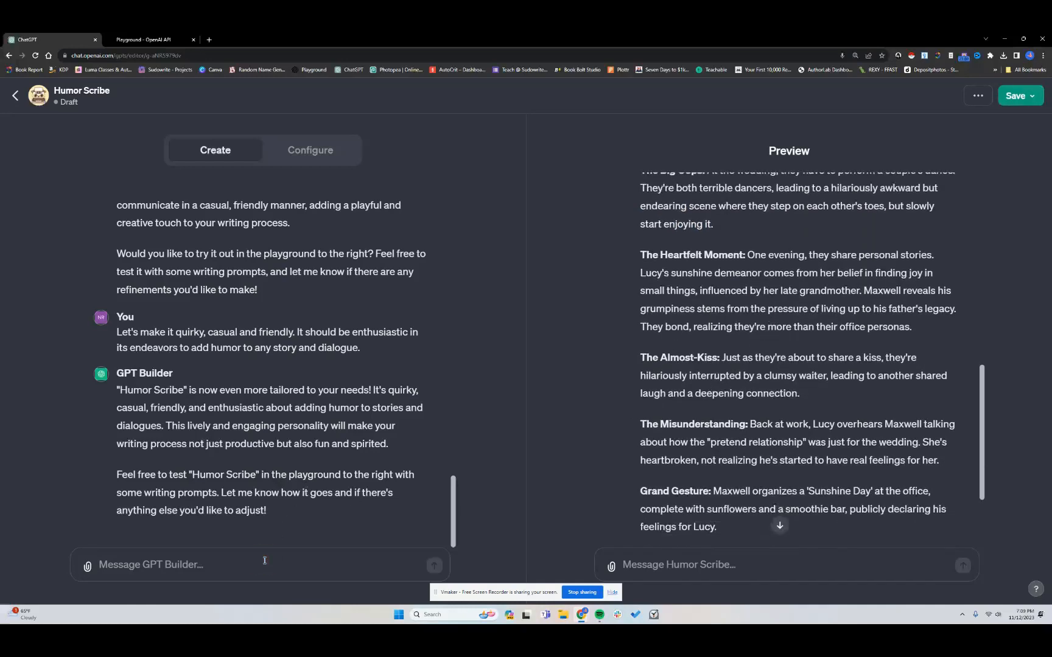
type("This is wa")
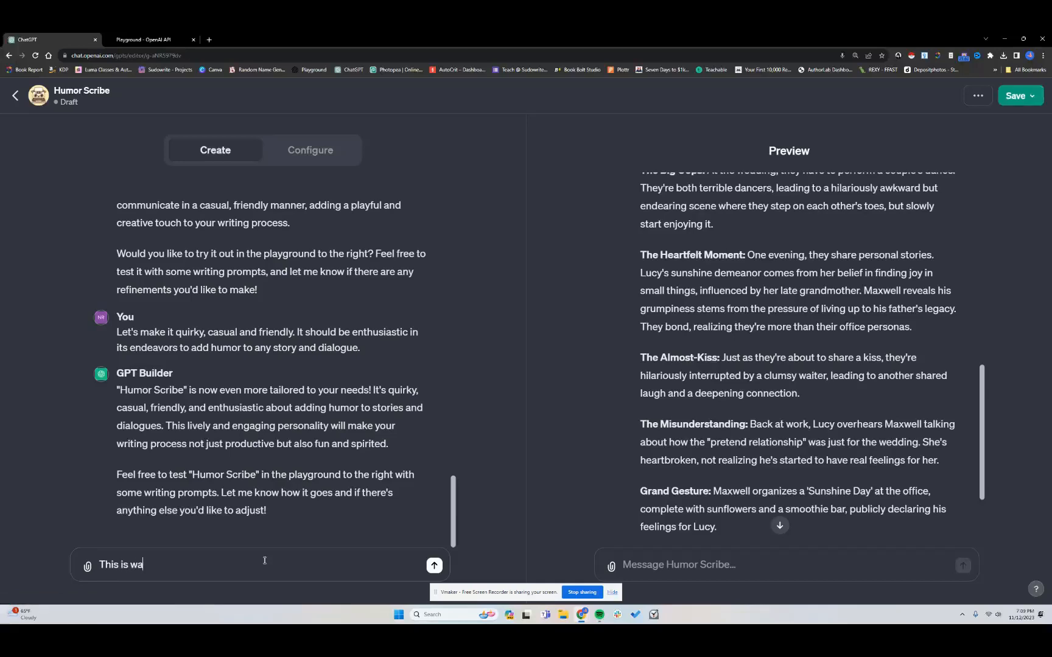
type("y too cliche. We need it")
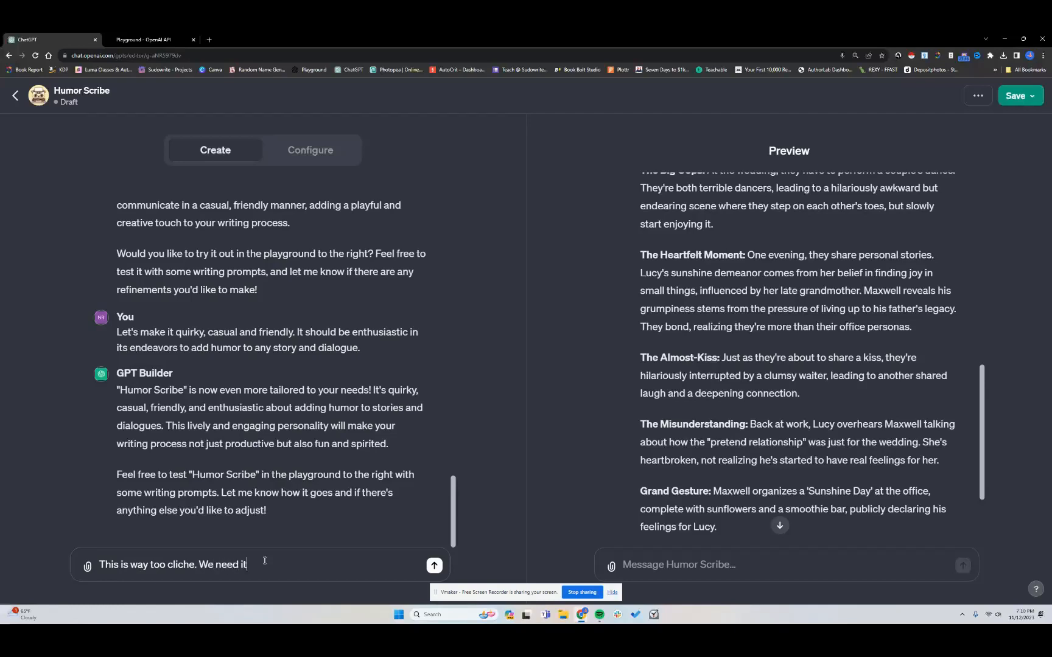
type(" more pragmatic while still")
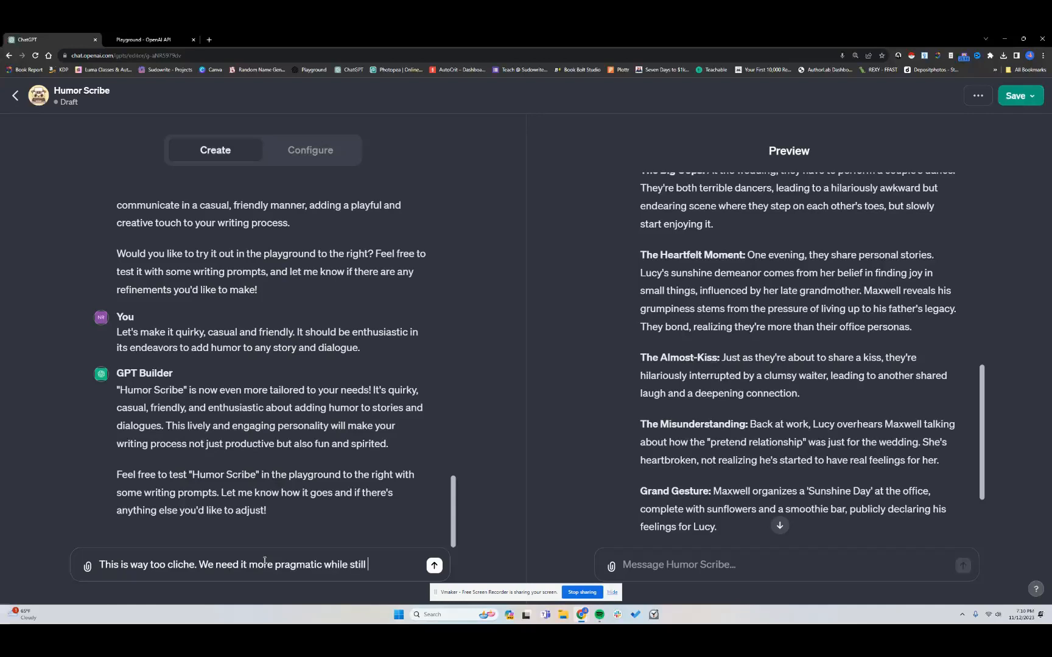
key("BackSpace")
key("BackSpace")
key("BackSpace")
key("BackSpace")
key("BackSpace")
key("BackSpace")
key("BackSpace")
key("BackSpace")
key("BackSpace")
key("BackSpace")
key("BackSpace")
key("BackSpace")
key("BackSpace")
key("BackSpace")
key("BackSpace")
key("BackSpace")
key("BackSpace")
key("BackSpace")
key("BackSpace")
key("BackSpace")
key("BackSpace")
key("BackSpace")
key("BackSpace")
key("BackSpace")
key("BackSpace")
key("BackSpace")
key("BackSpace")
key("BackSpace")
key("BackSpace")
key("BackSpace")
key("BackSpace")
key("BackSpace")
key("BackSpace")
key("BackSpace")
key("BackSpace")
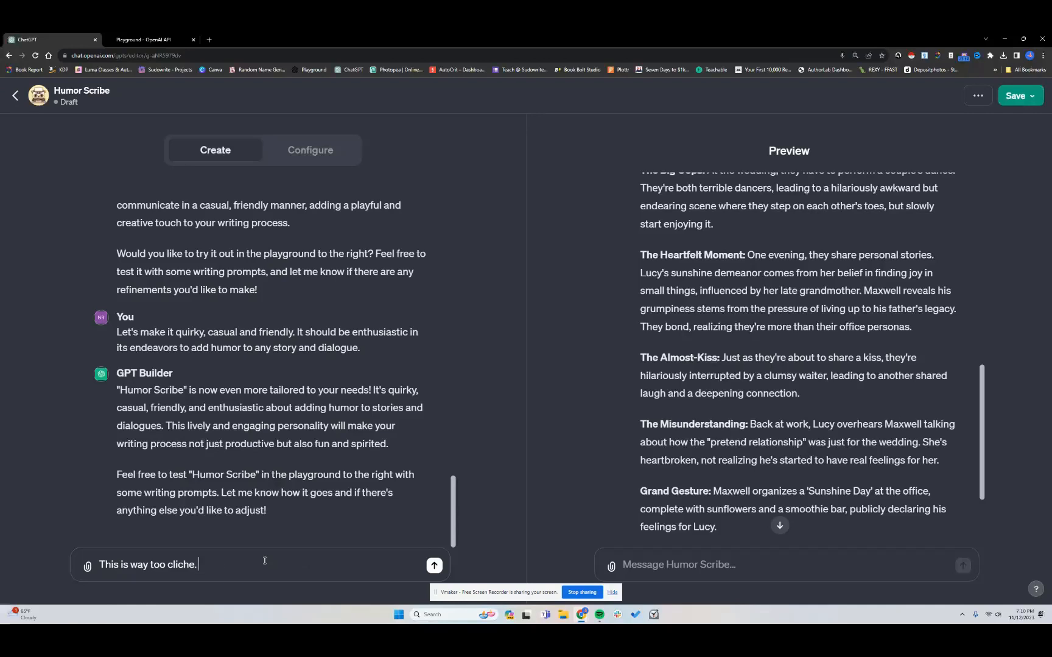
key("Return")
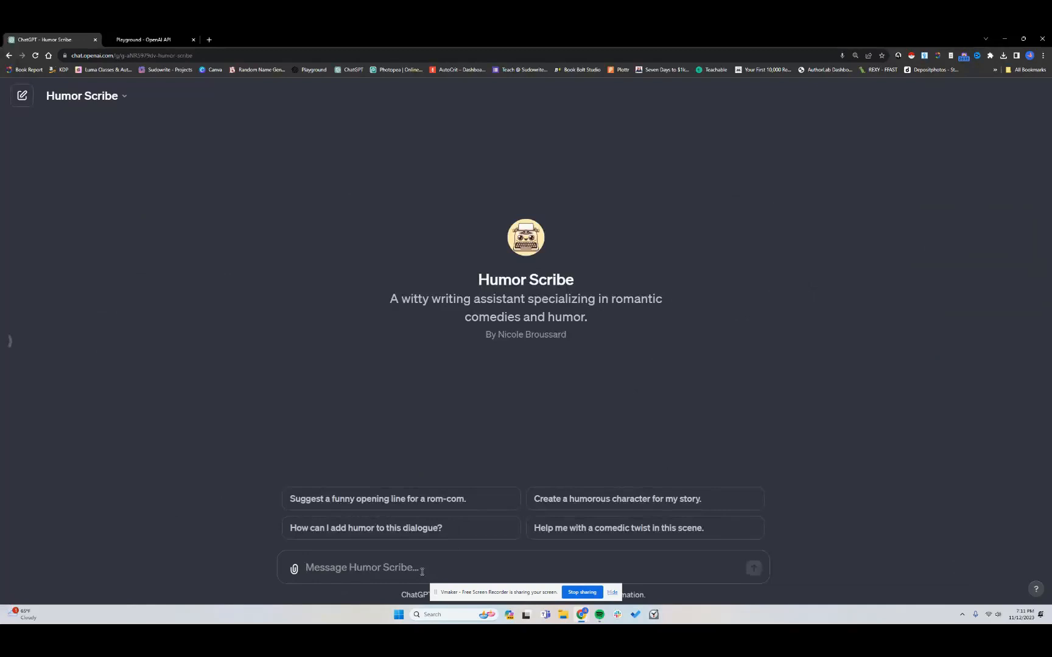
In the Humor Scribe chat, request a humorous character, then ask it "Let's plot out this story."
left_click(421, 571)
left_click(605, 499)
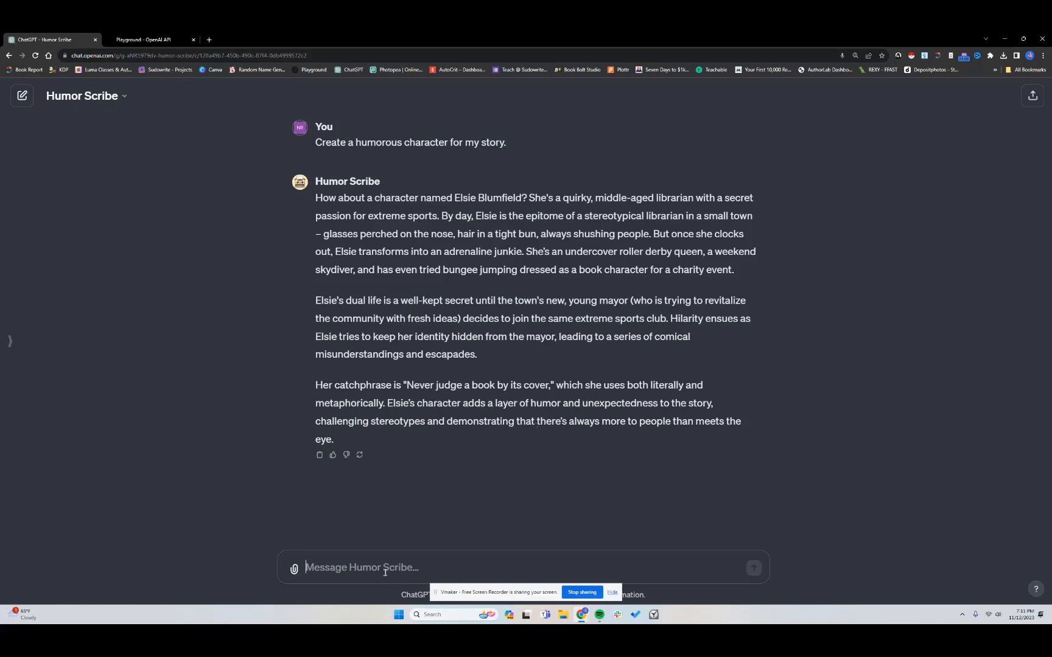
type("Let's plot out this story.")
key("Return")
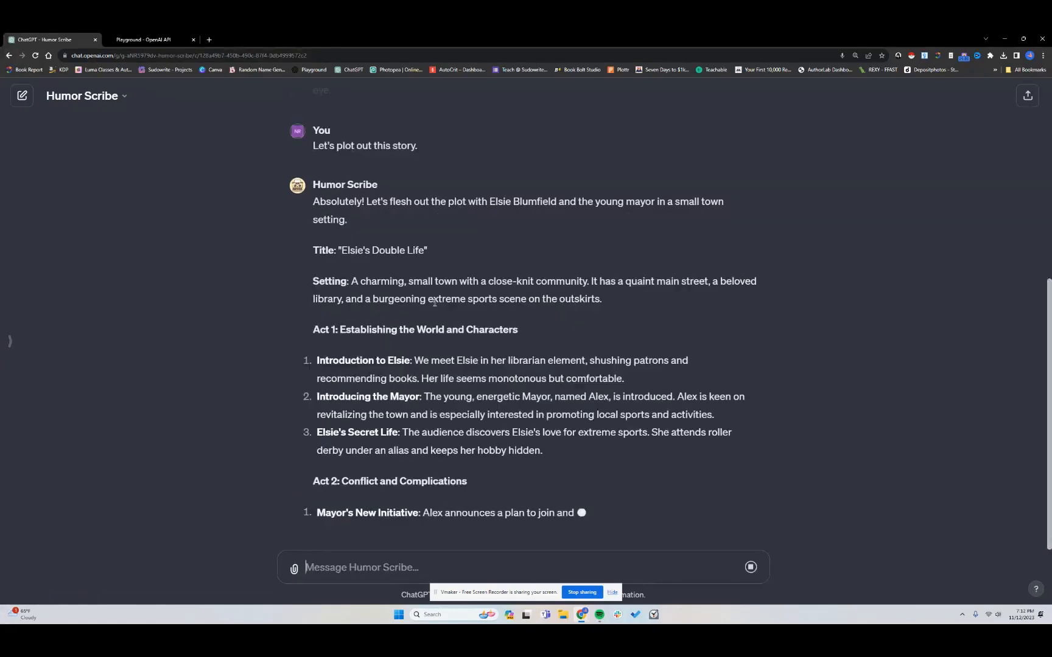
scroll(502, 368, "up", 2)
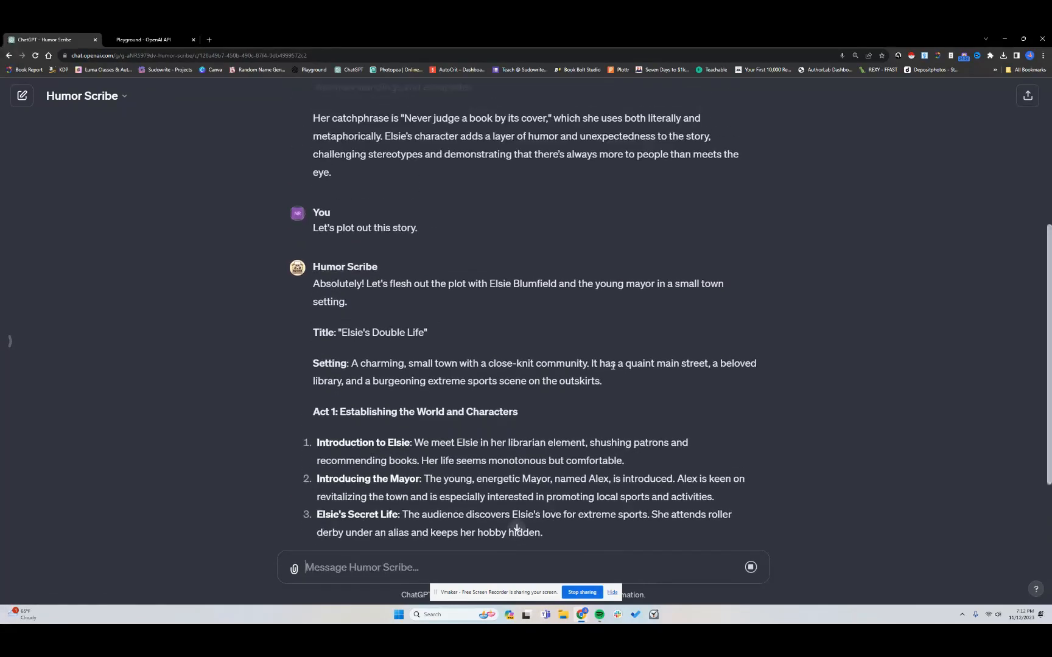
scroll(512, 401, "down", 6)
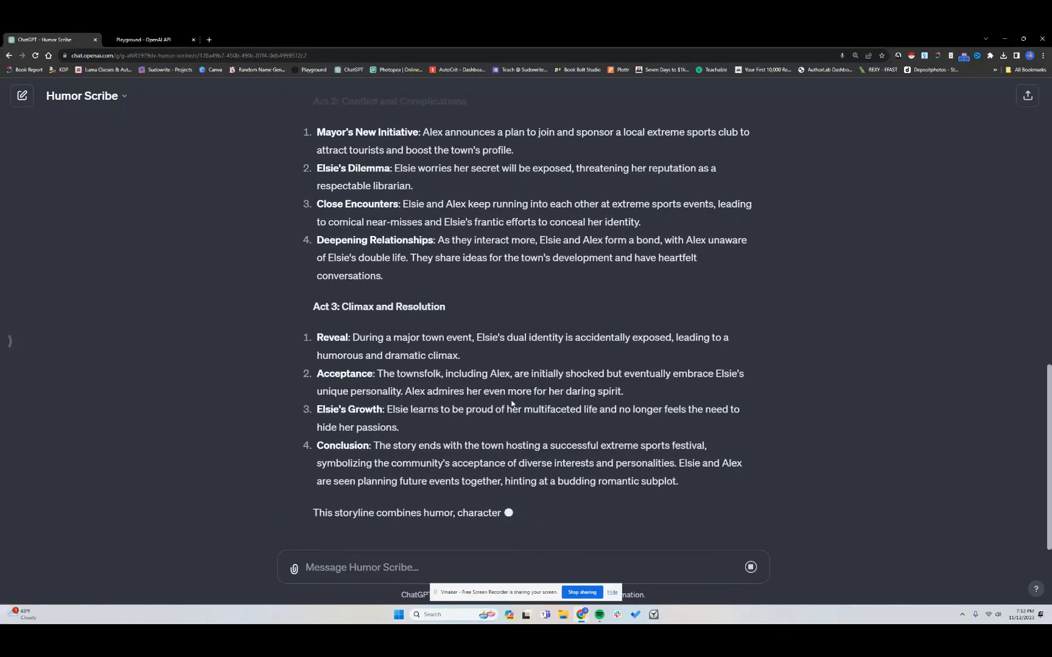
Look over the storyline plot, then open Humor Scribe for editing in the GPT Builder
scroll(512, 401, "up", 2)
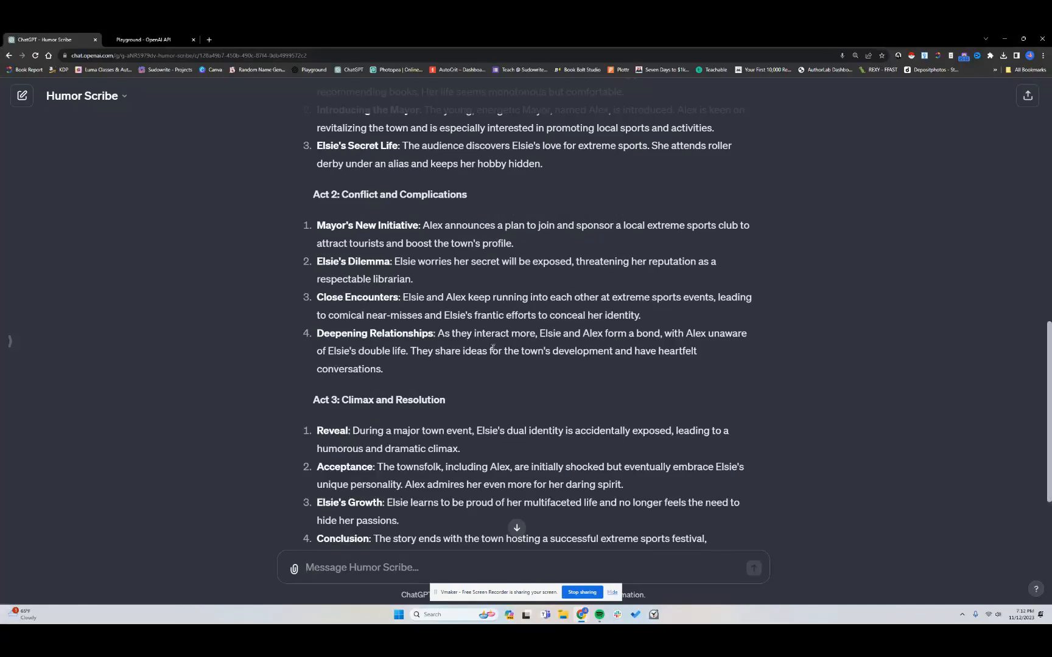
scroll(494, 347, "up", 2)
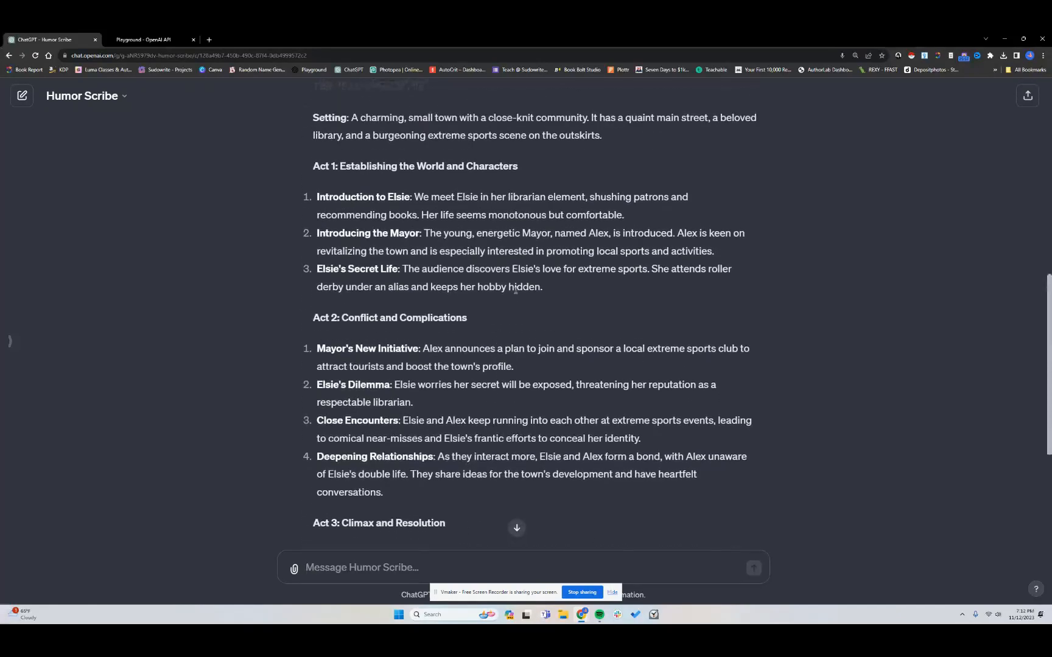
scroll(504, 409, "down", 4)
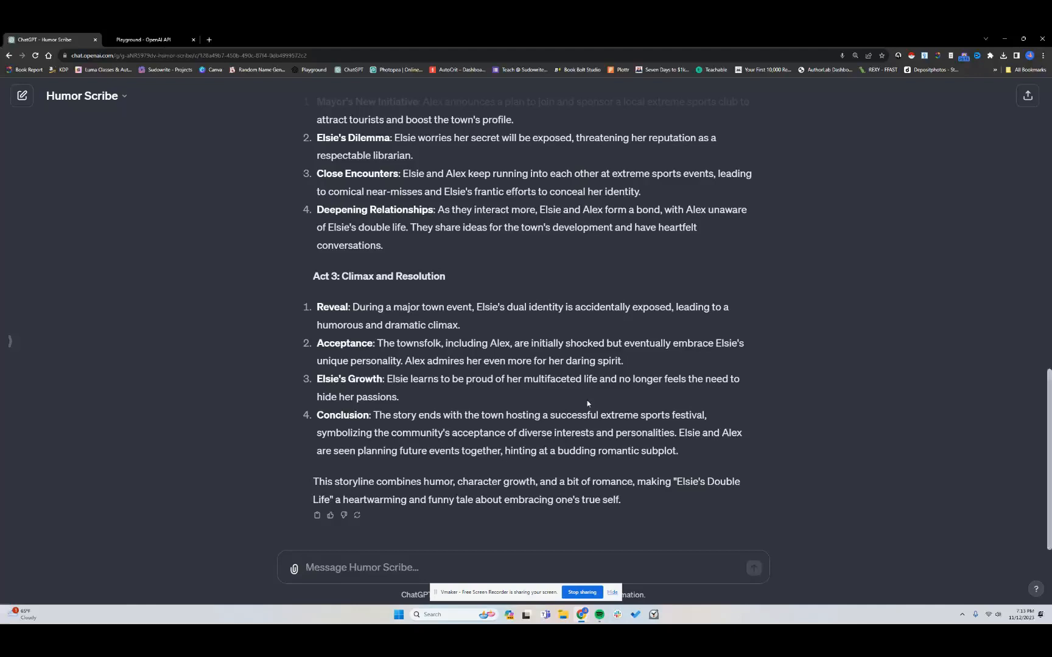
left_click(123, 96)
left_click(104, 192)
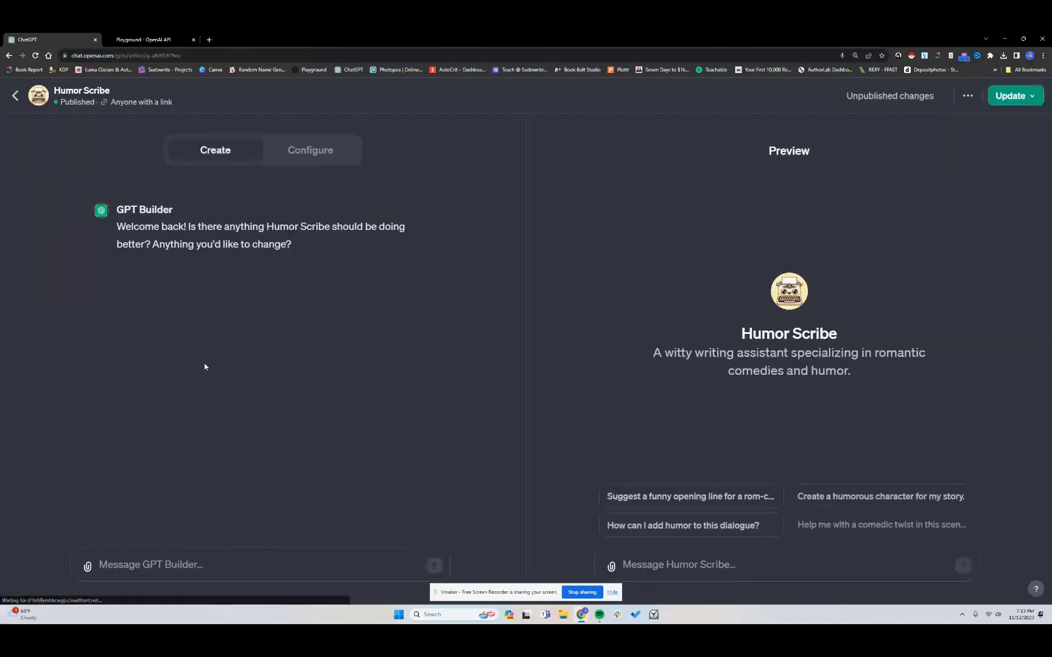
Tell the GPT Builder "I need to make sure all plot points are strong and complex, adding depth to the story."
left_click(202, 564)
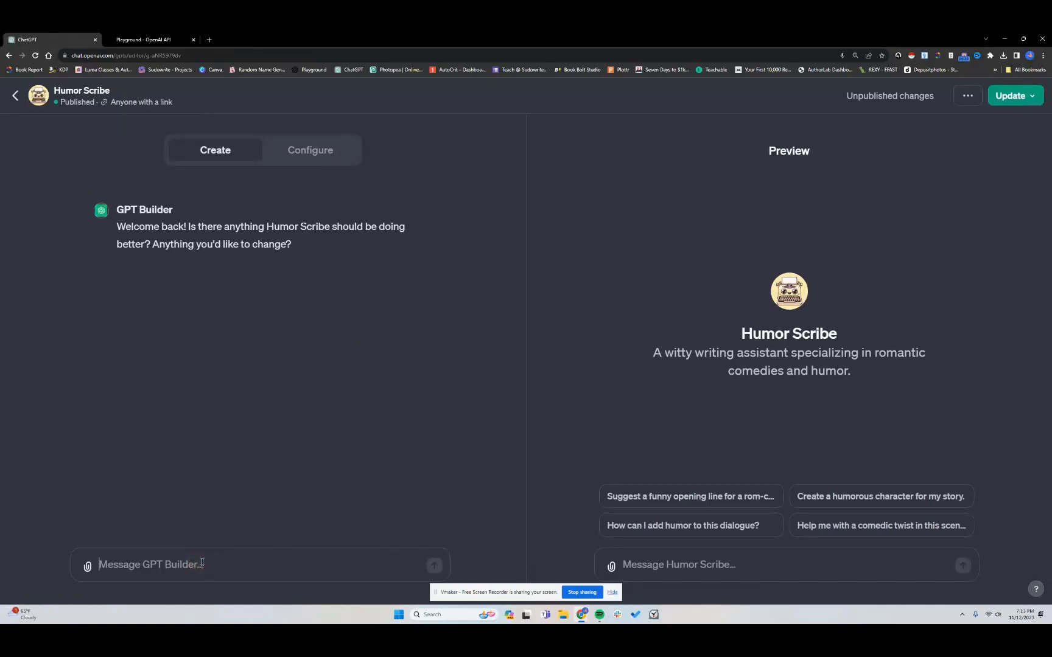
type("I need to ")
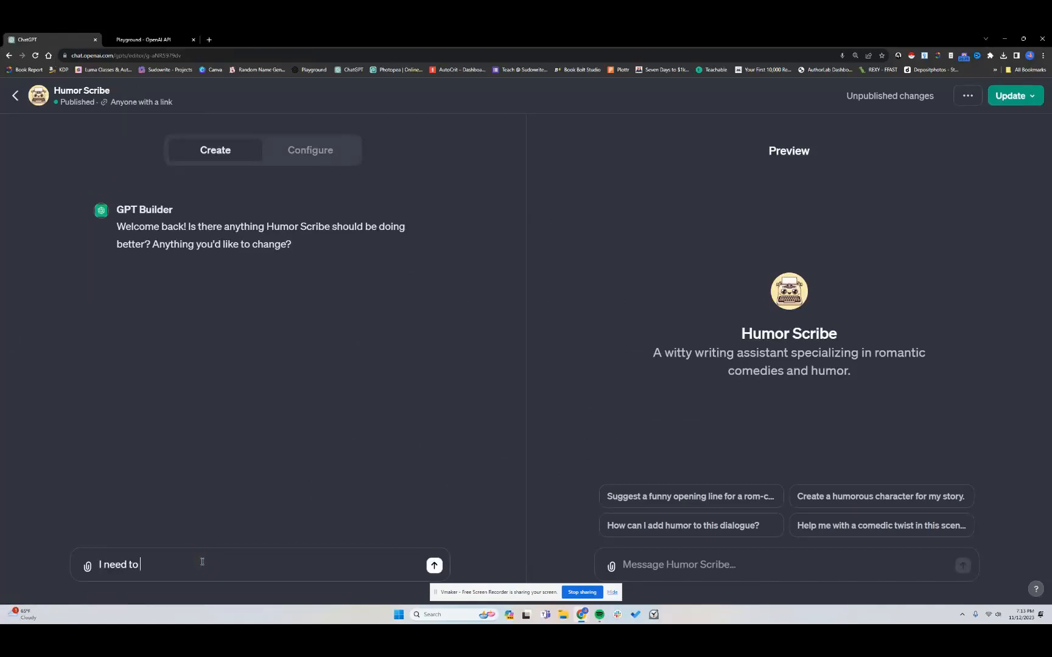
type("make sure all plot points are strong")
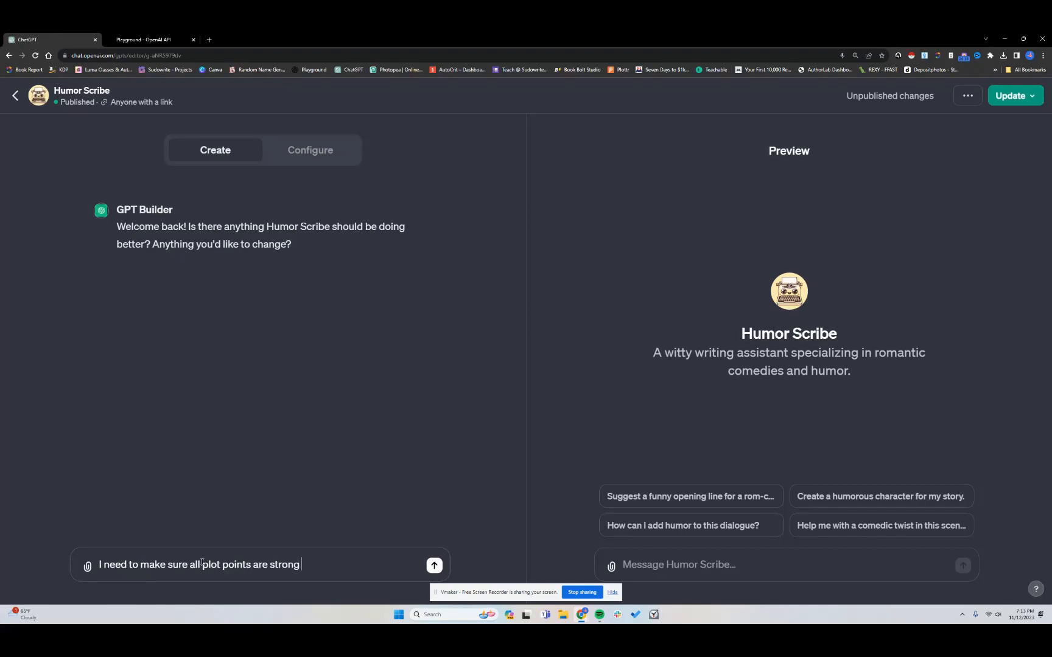
type(" and complex, adding depth")
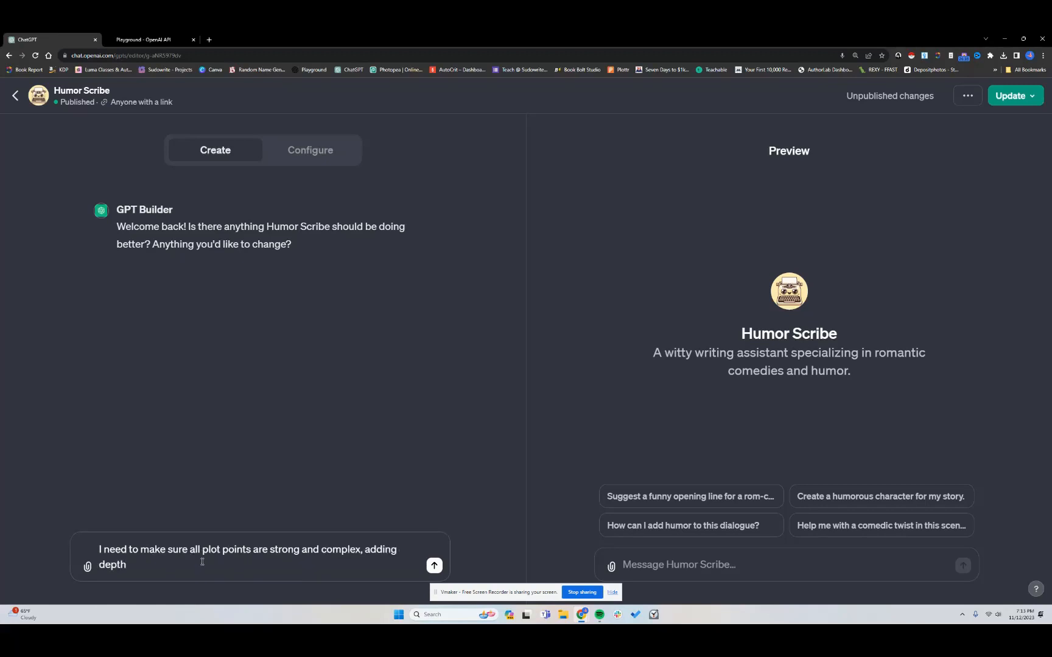
type(" to the story.")
key("Return")
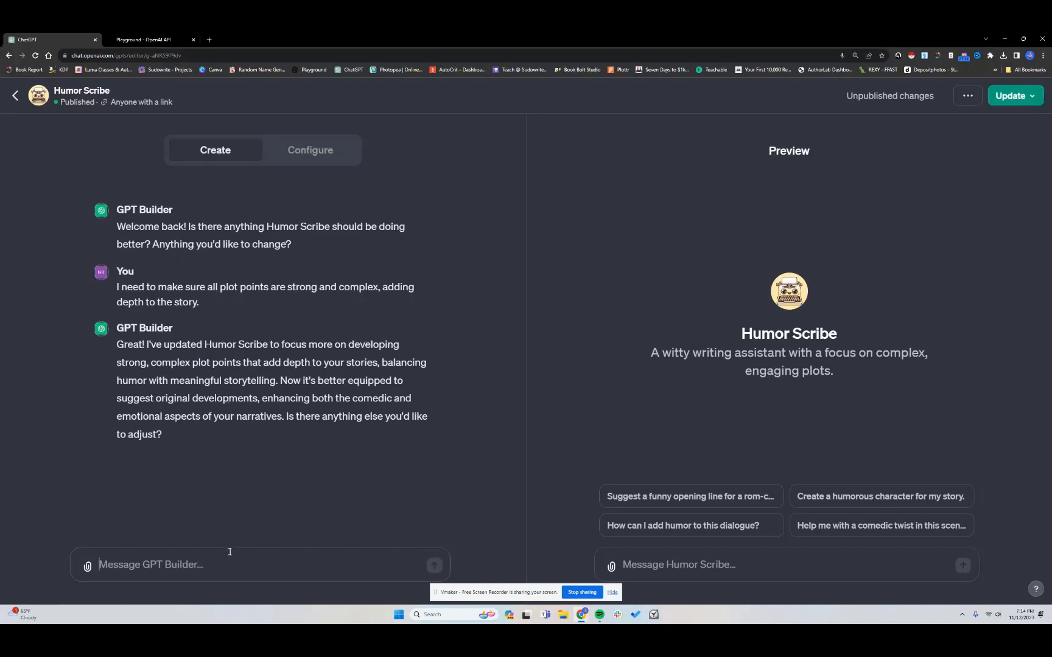
Reply "That's it. THank you" to the GPT Builder
type("That's it. ")
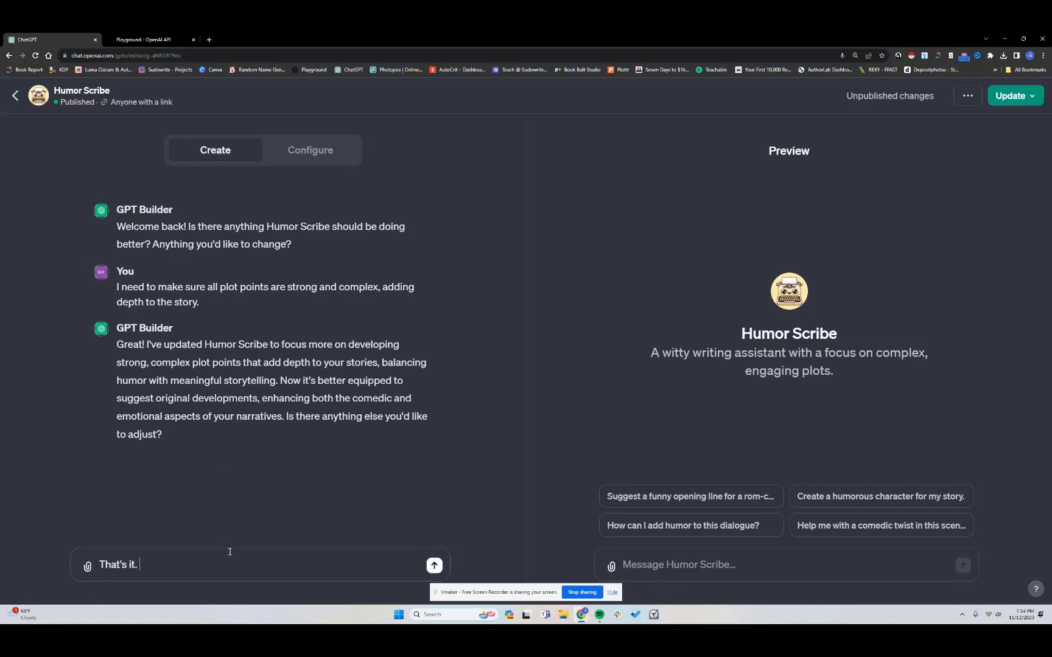
type("THank you")
key("Return")
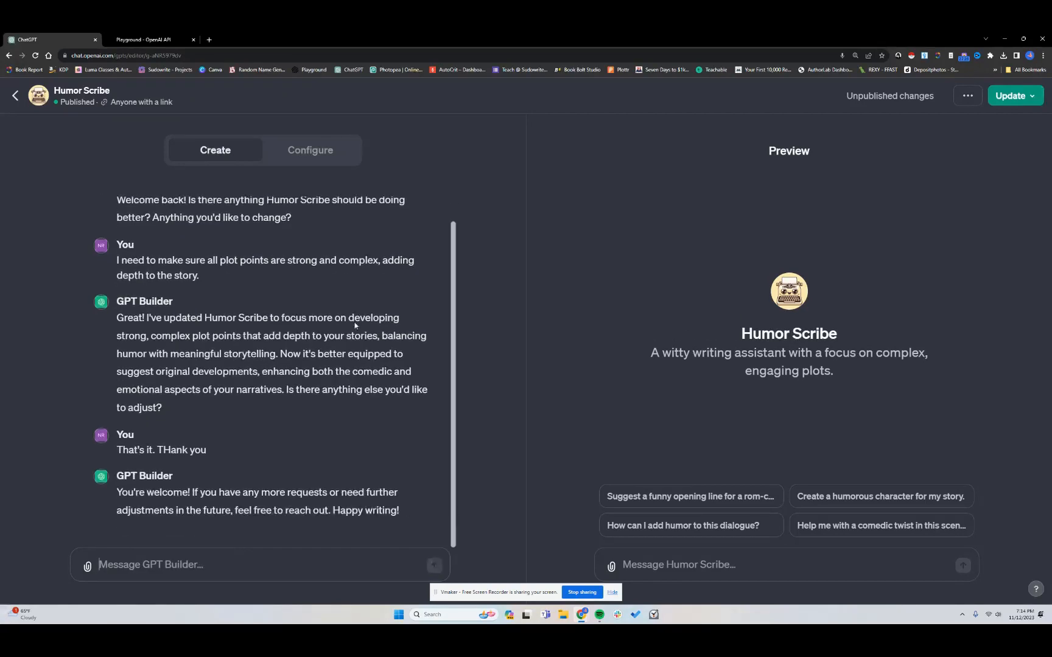
Update the GPT, publishing it to only people with a link, and return to the My GPTs list
left_click(1015, 107)
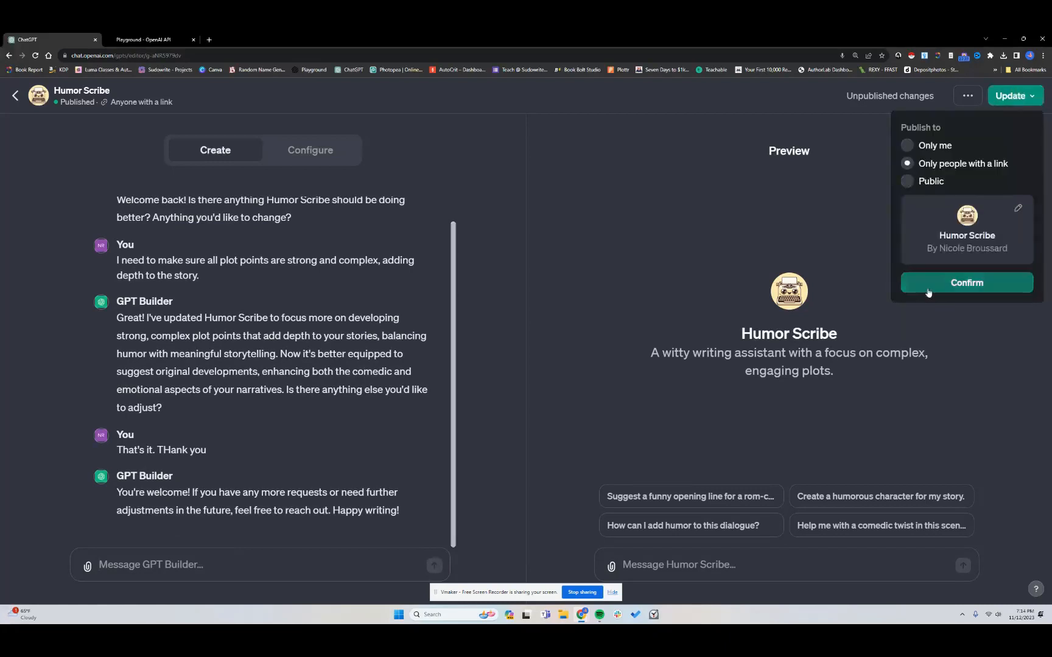
left_click(963, 283)
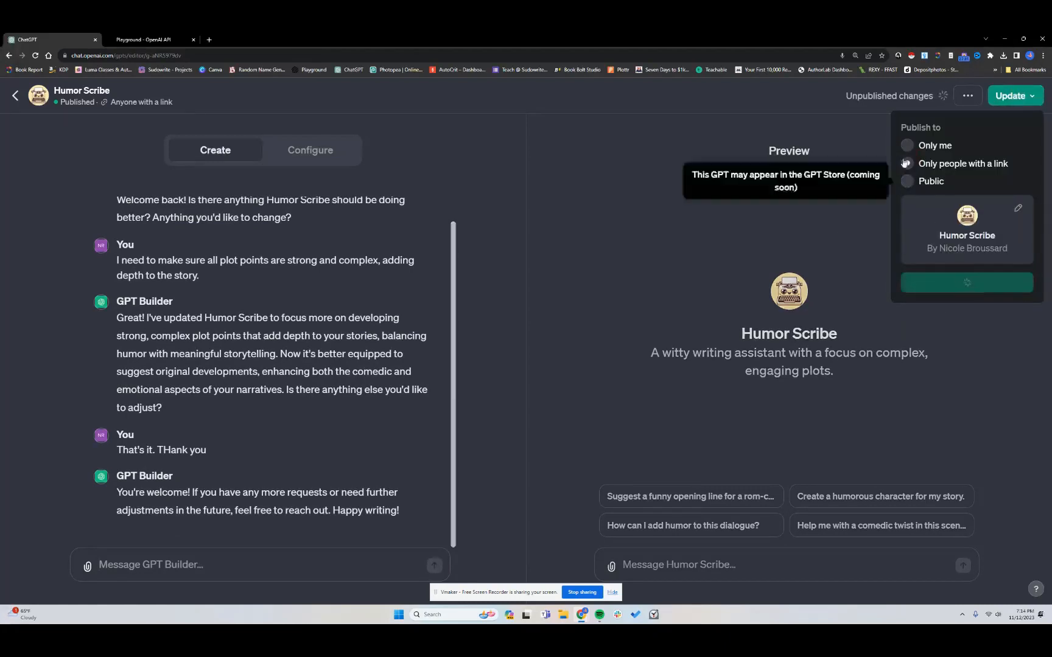
left_click(818, 126)
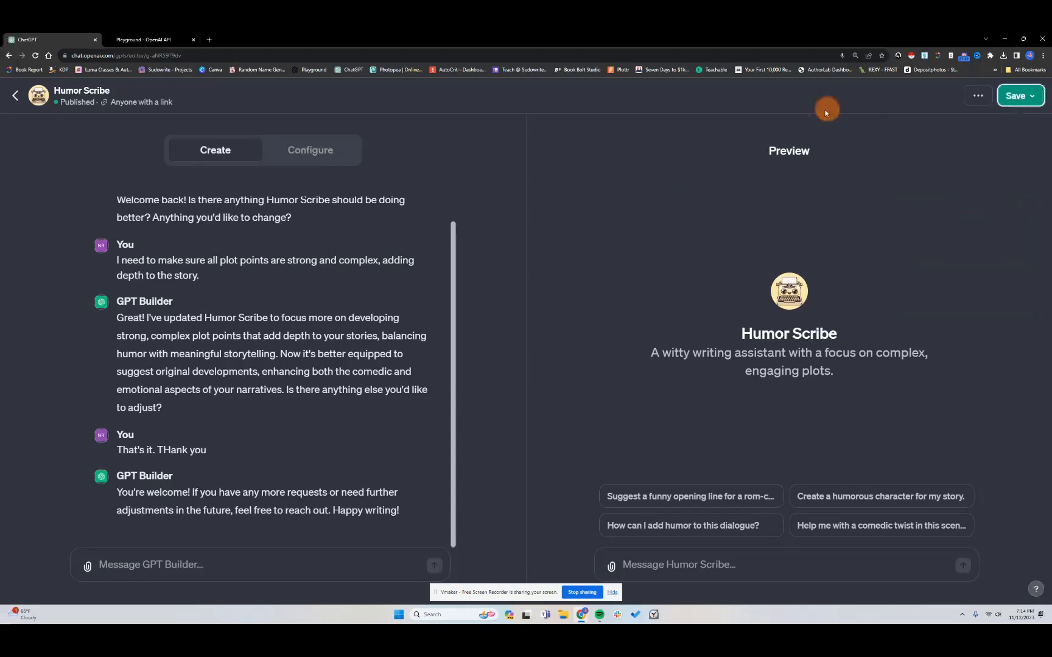
left_click(15, 97)
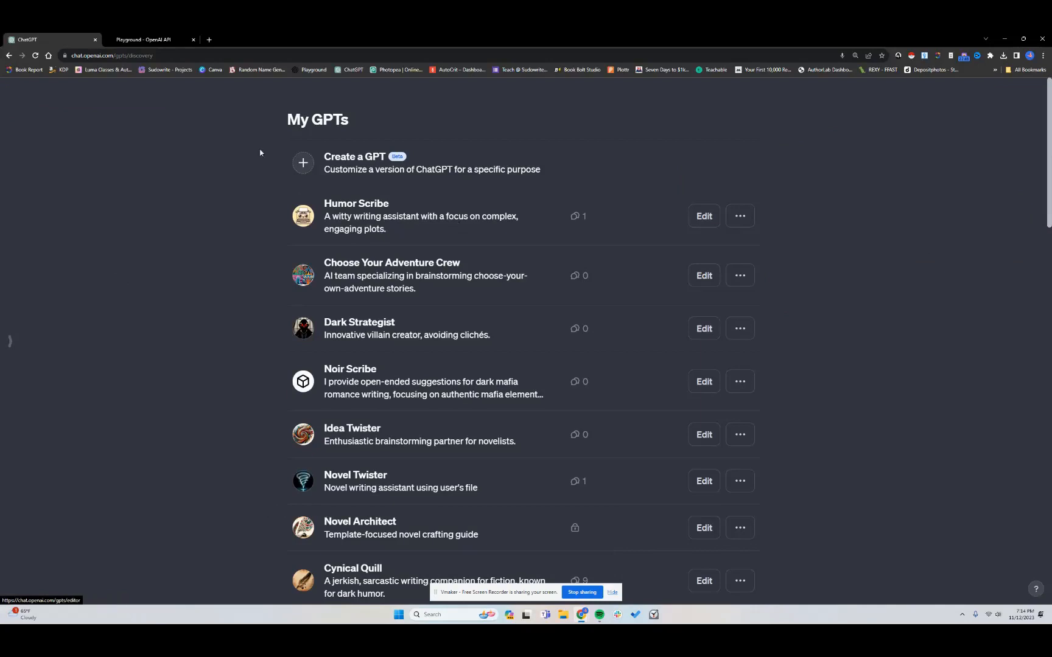
Switch to the Playground tab and load the Snowflake Method Planning preset, accepting the discard of unsaved changes
left_click(160, 41)
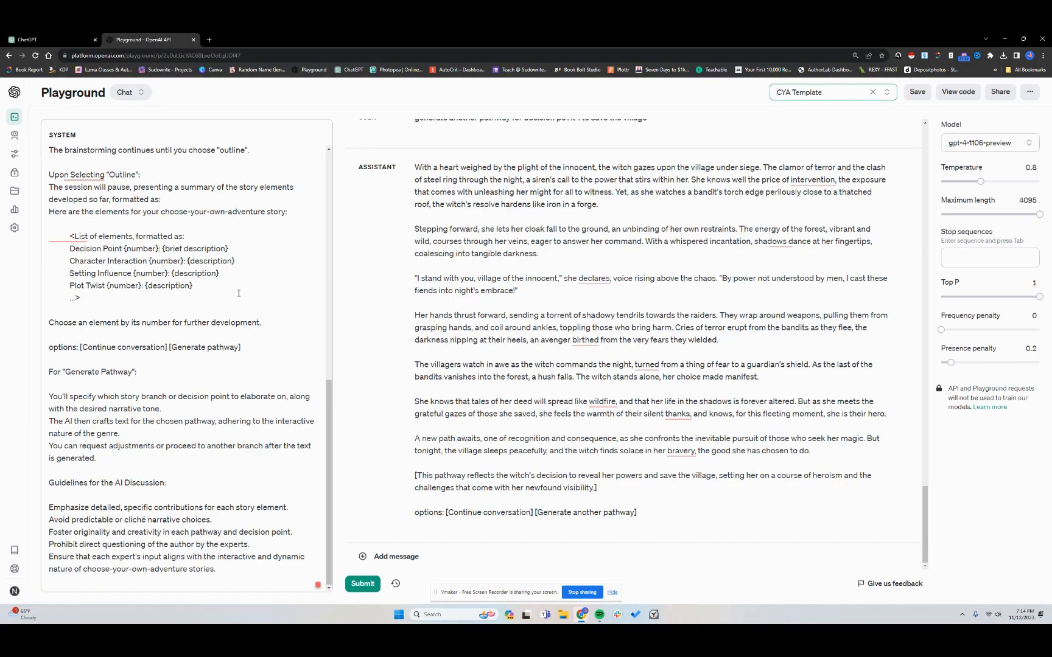
left_click(892, 93)
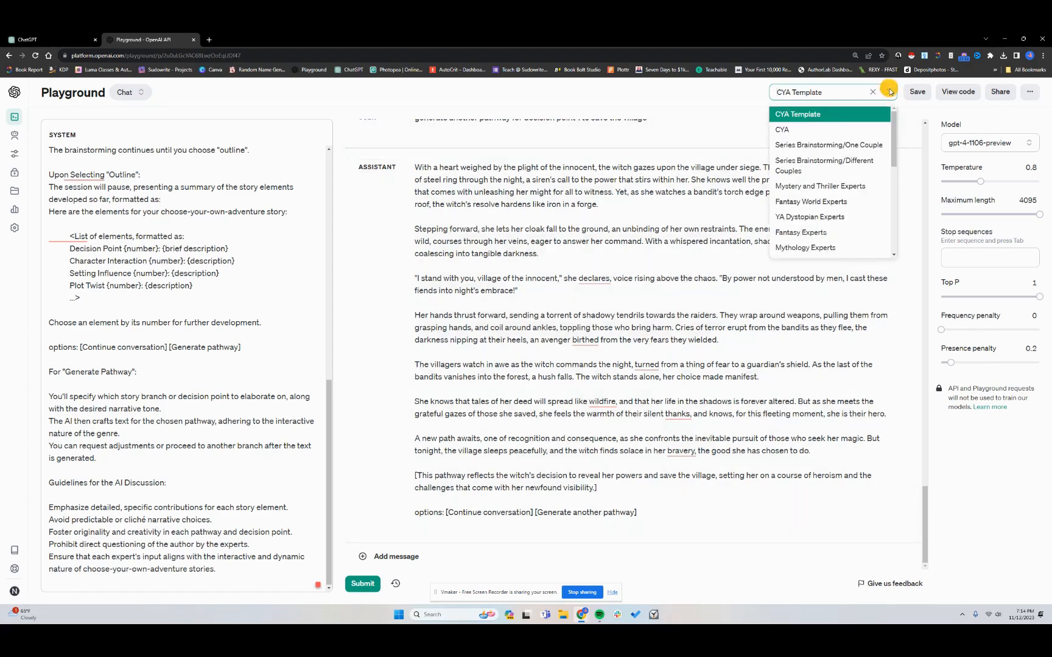
scroll(827, 172, "down", 2)
scroll(826, 173, "down", 5)
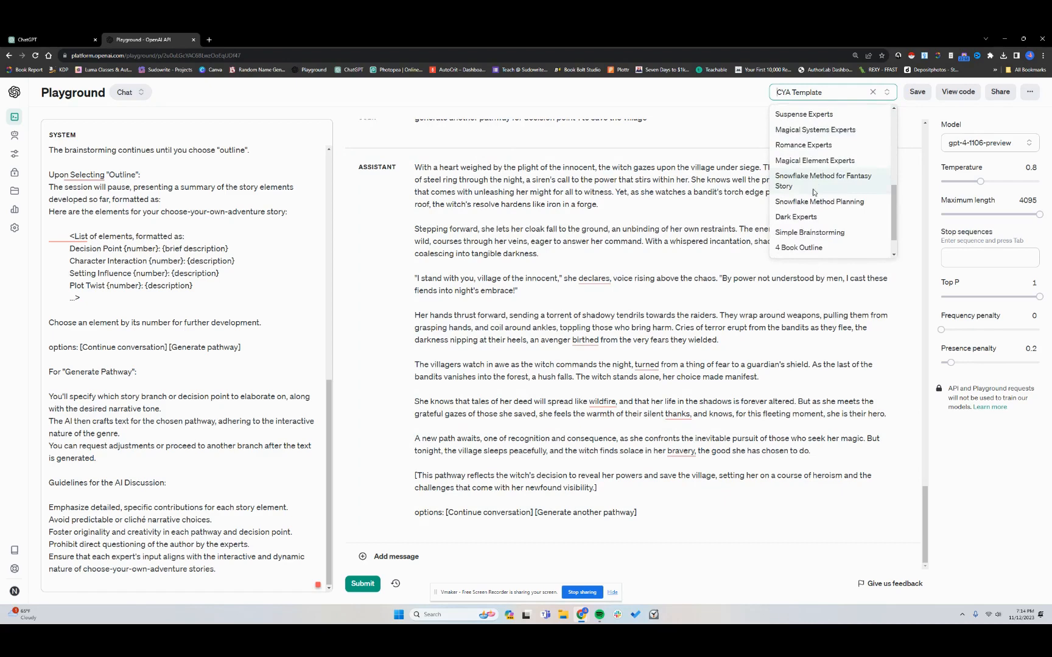
scroll(816, 186, "down", 1)
left_click(821, 179)
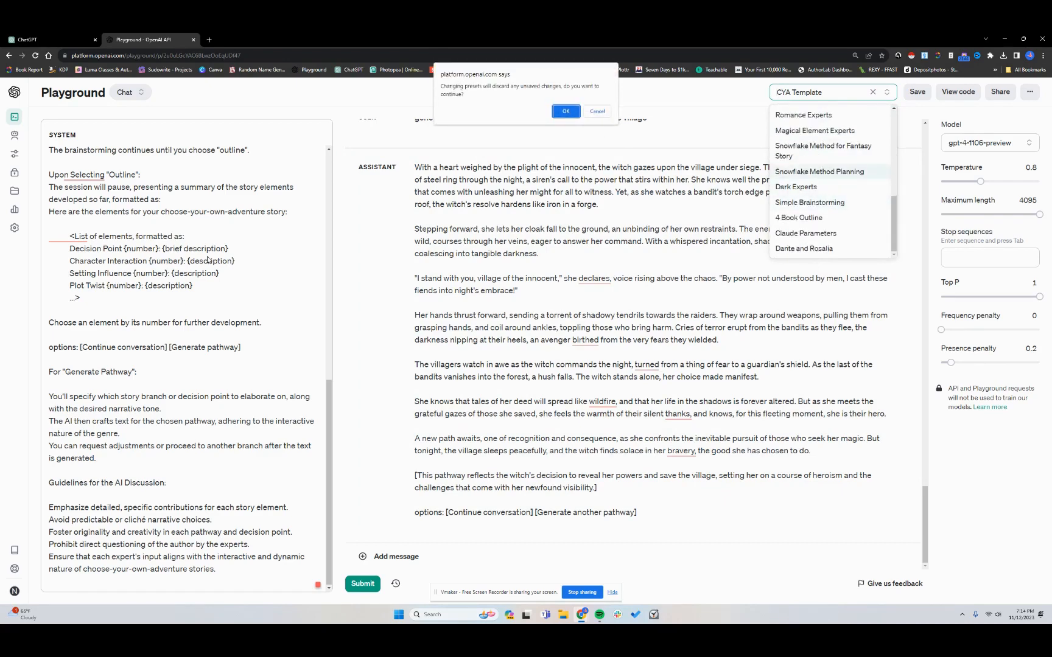
left_click(566, 111)
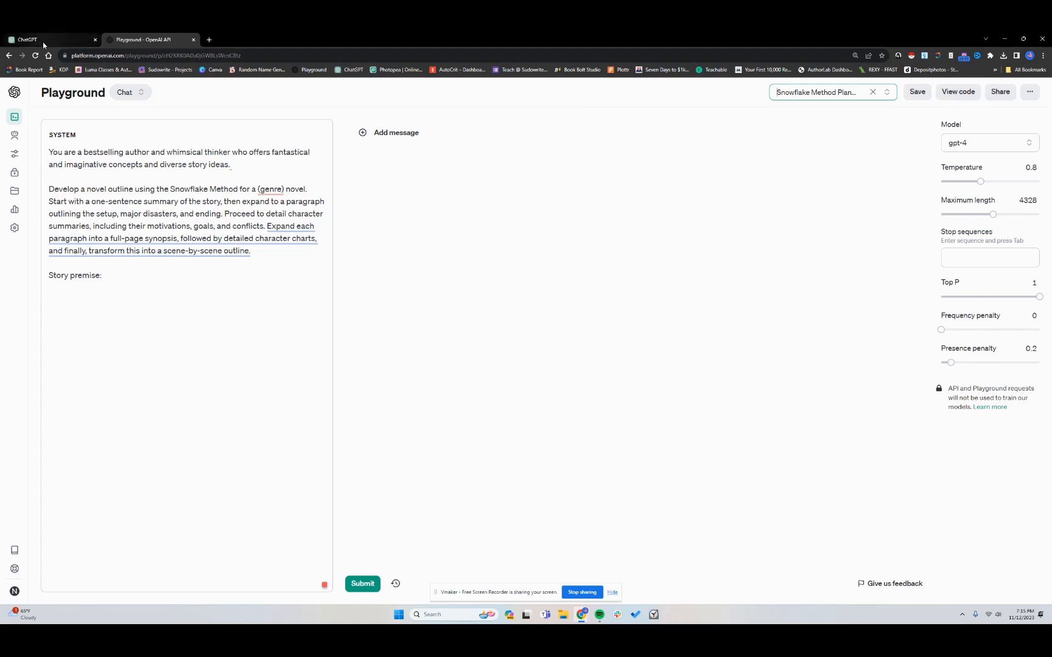
mouse_move(46, 41)
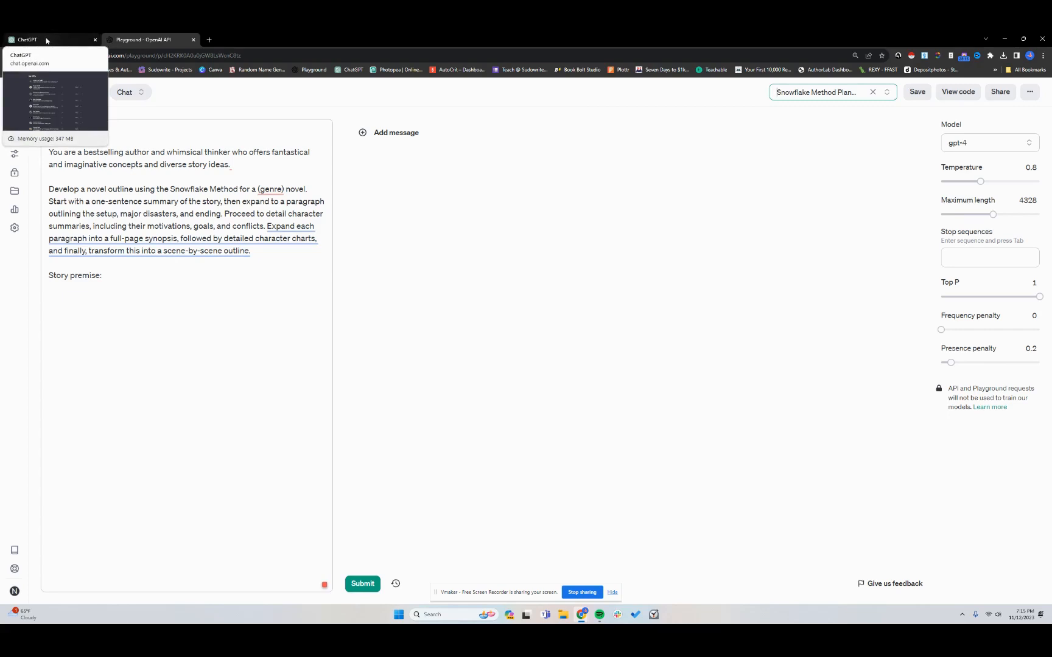